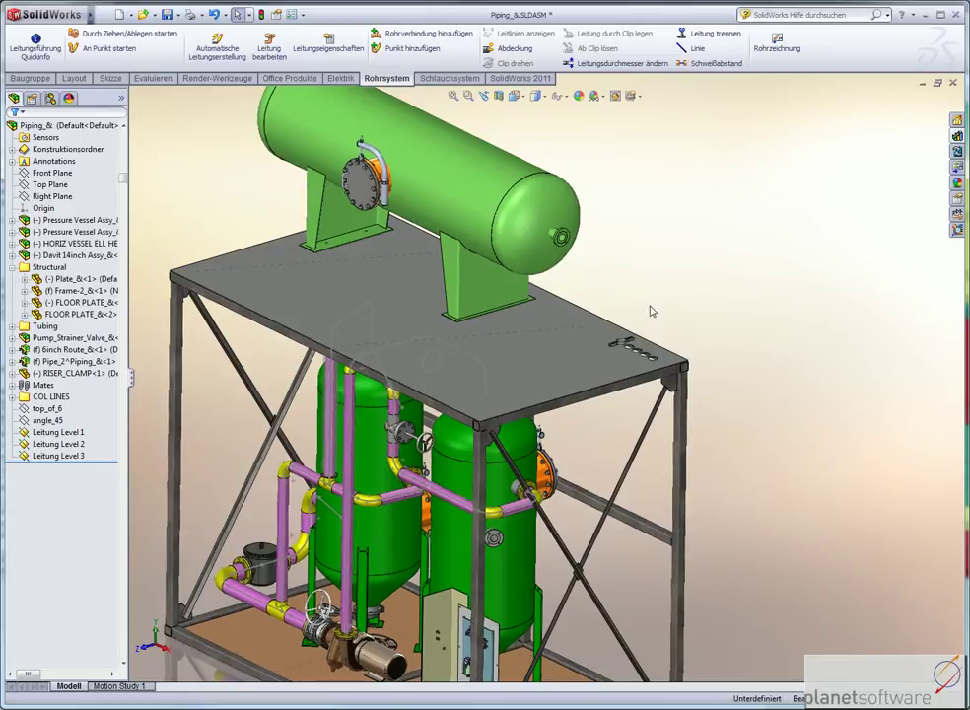
# Zoom in on the riser clamp above the slotted holes and open it as its own part.
pyautogui.scroll(-2, 649, 311)
pyautogui.scroll(-2, 650, 311)
pyautogui.scroll(-3, 650, 311)
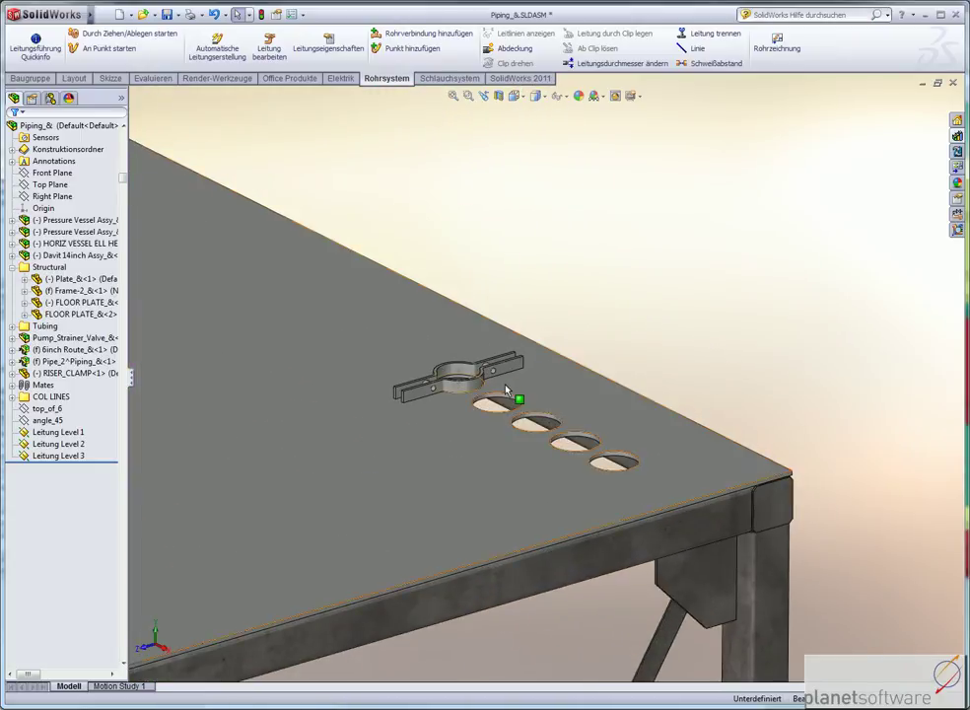
pyautogui.click(459, 384)
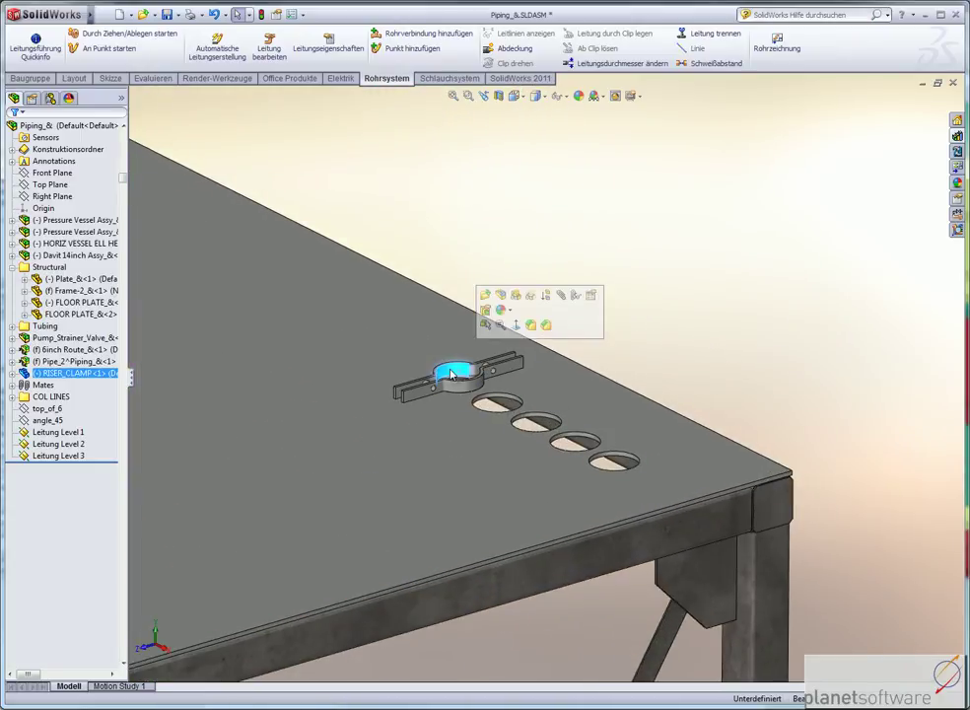
pyautogui.press('Escape')
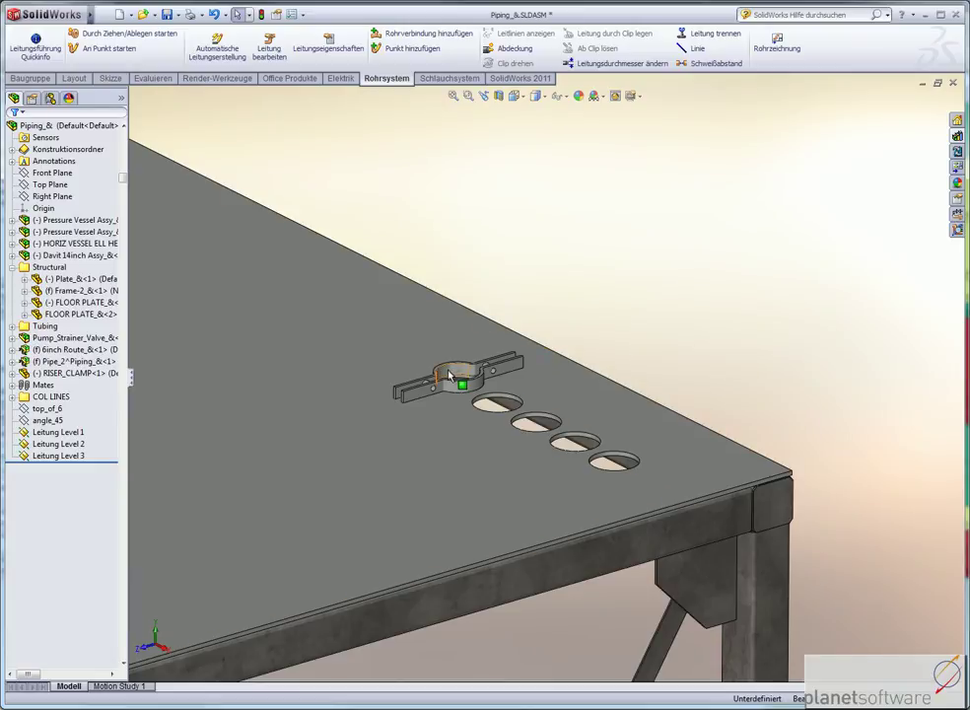
pyautogui.click(451, 375)
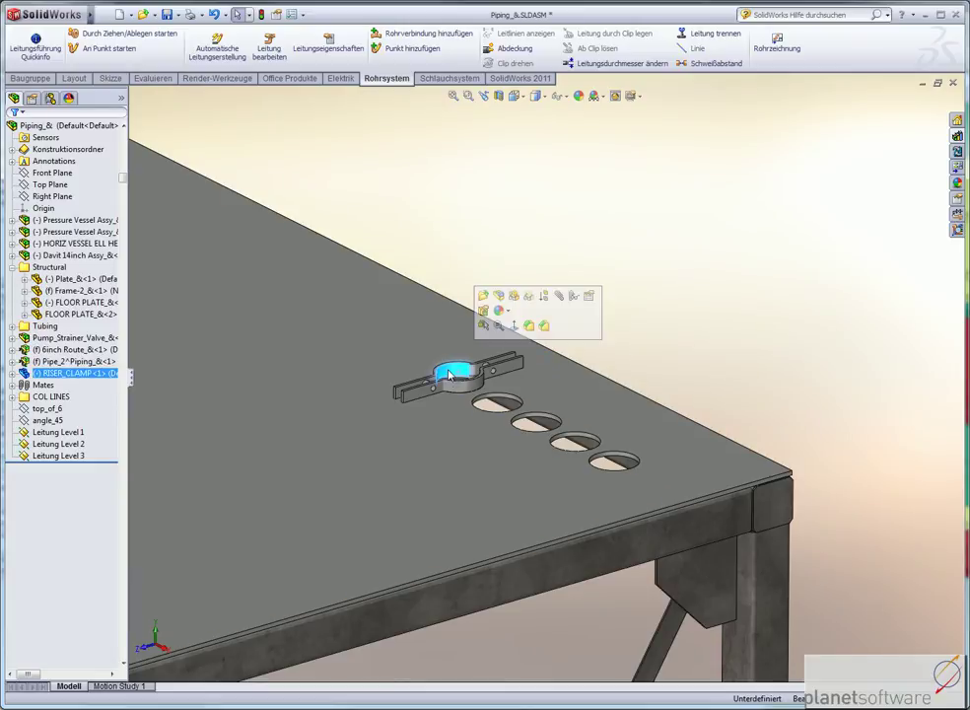
pyautogui.click(485, 300)
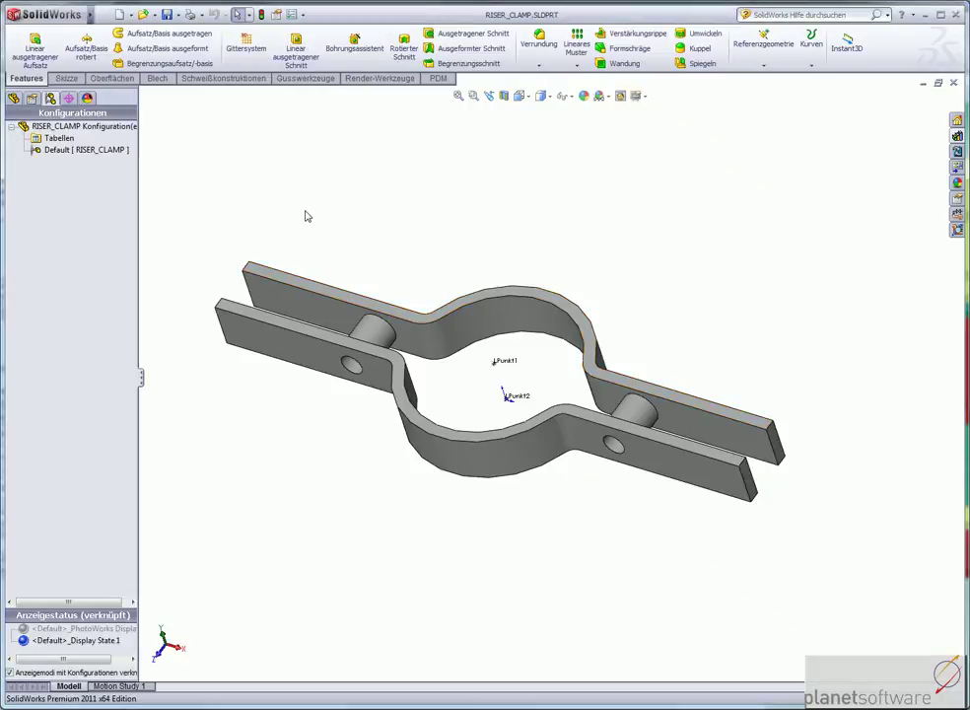
# Show the RISER_CLAMP feature tree, rotate and zoom-fit the clamp, then switch to Routing Library Manager.
pyautogui.click(14, 97)
pyautogui.press('Down')
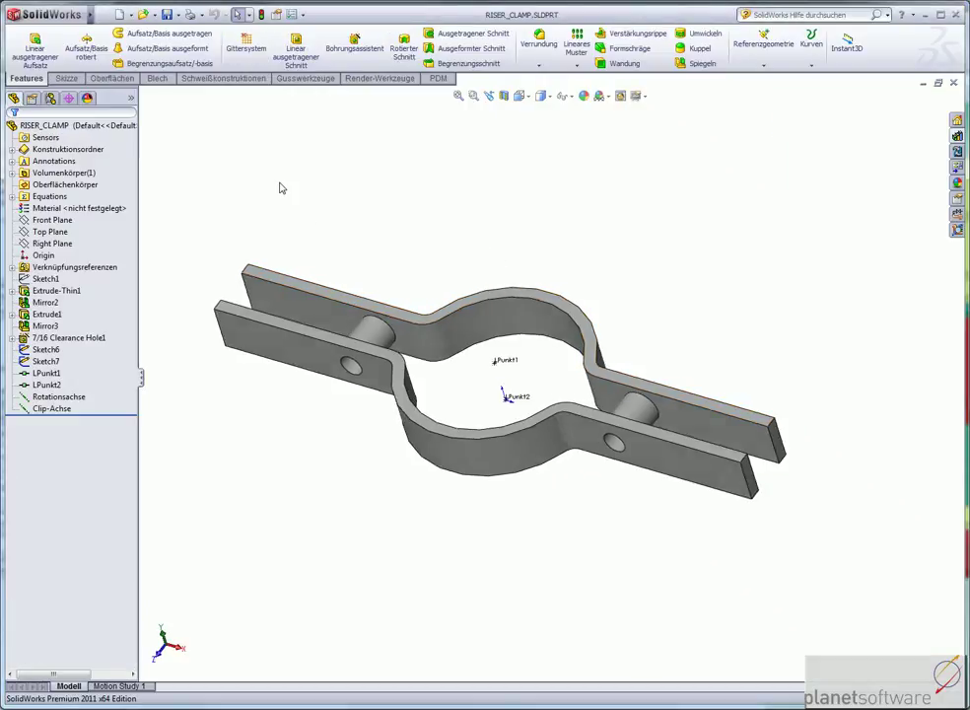
pyautogui.hotkey('shift', 'z')
pyautogui.press('Left')
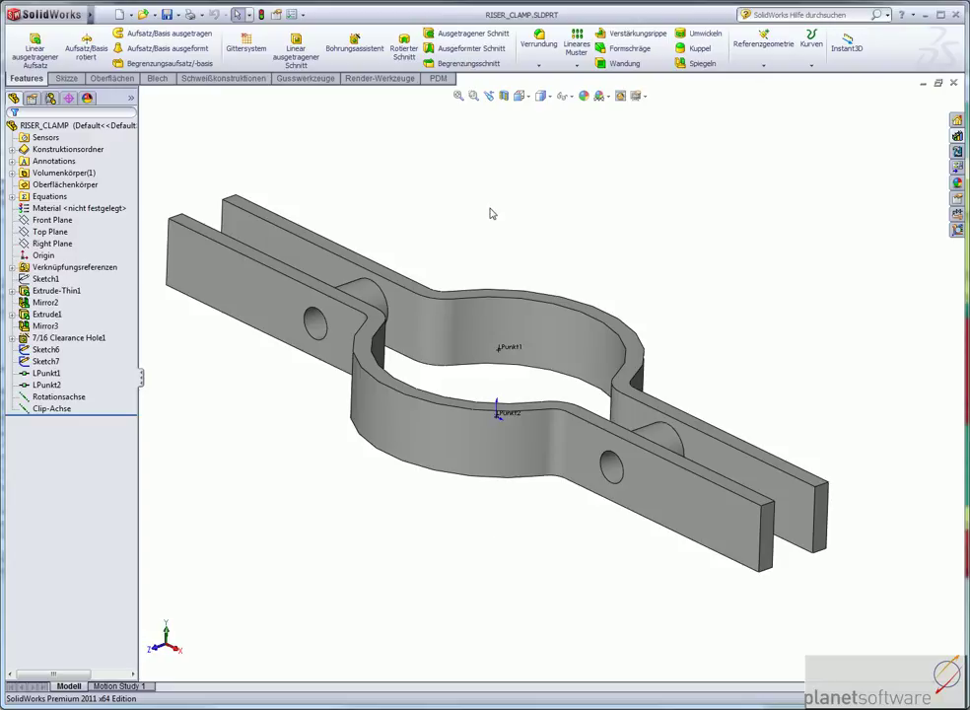
pyautogui.hotkey('alt', 'Tab')
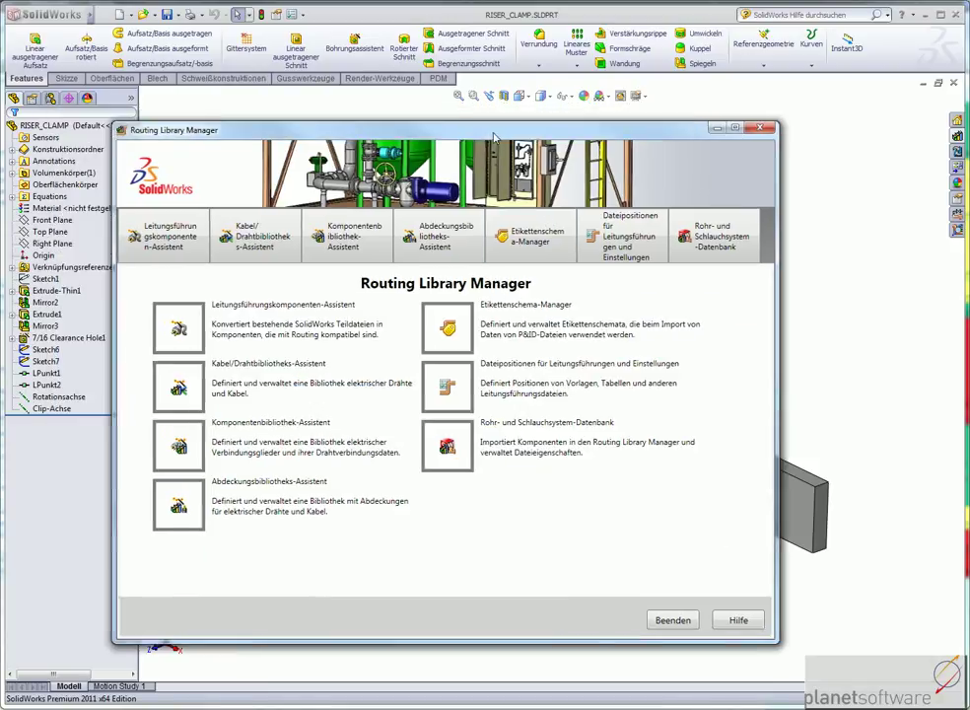
# Start the Routing Component Wizard with routing type Rohrsystem and component type Halterung.
pyautogui.moveTo(345, 119); pyautogui.dragTo(436, 125)
pyautogui.click(213, 237)
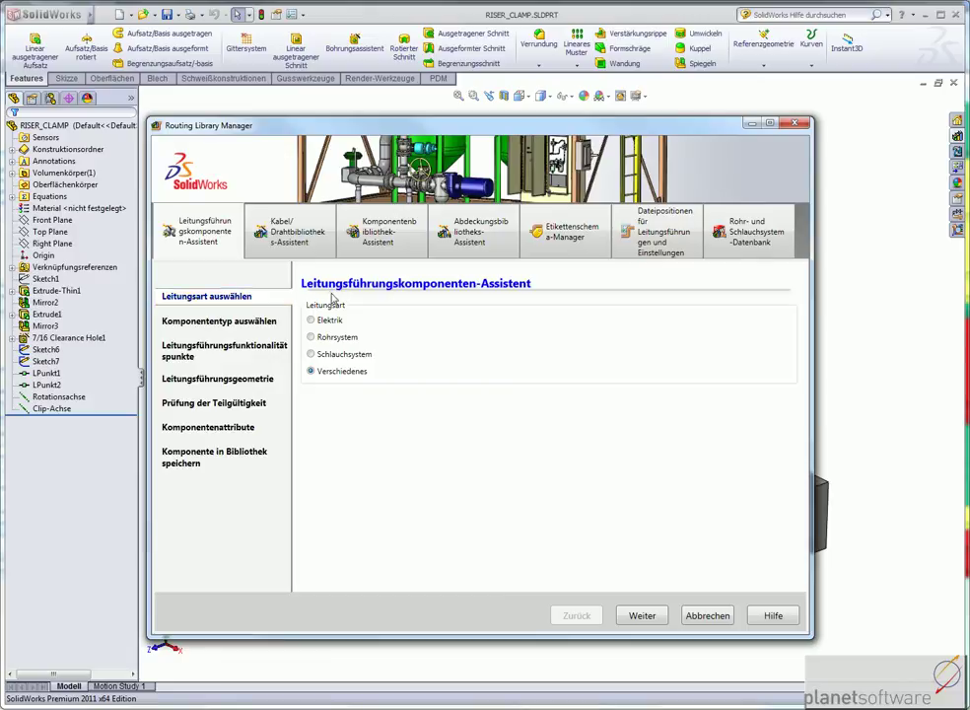
pyautogui.click(332, 347)
pyautogui.click(640, 615)
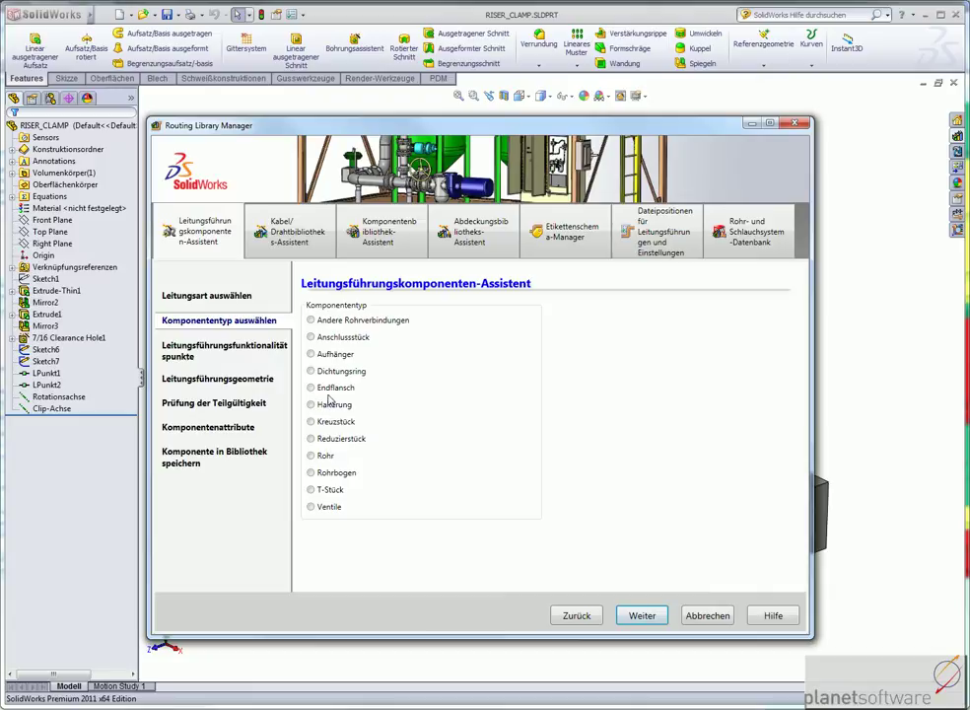
pyautogui.click(329, 407)
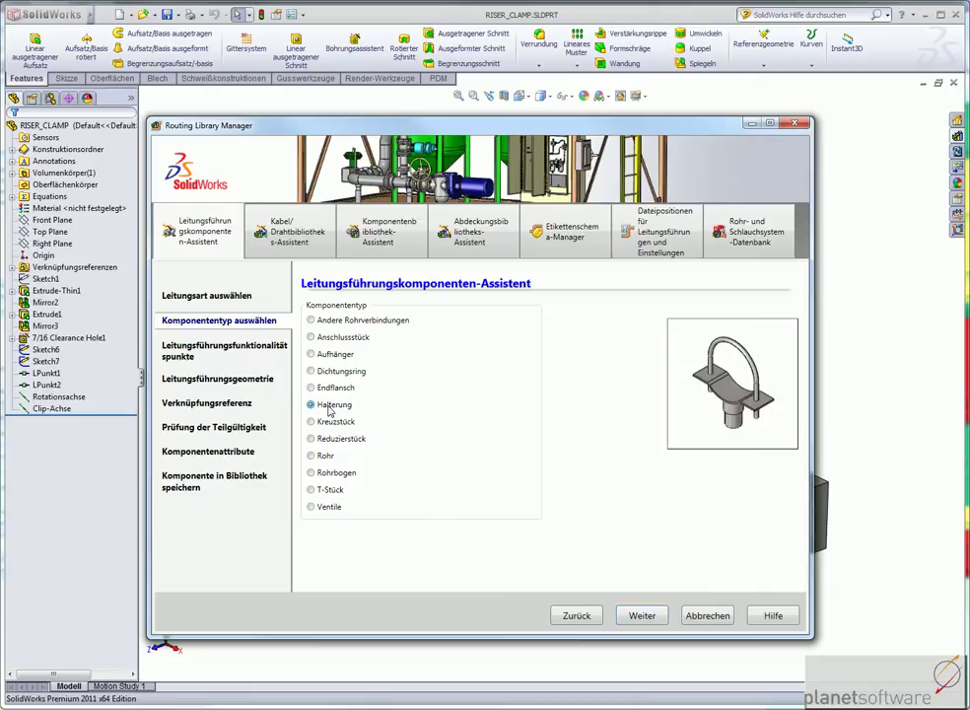
# On the routing points page, review routing point LPunkt1 in the Leitungspunkt PropertyManager.
pyautogui.click(641, 616)
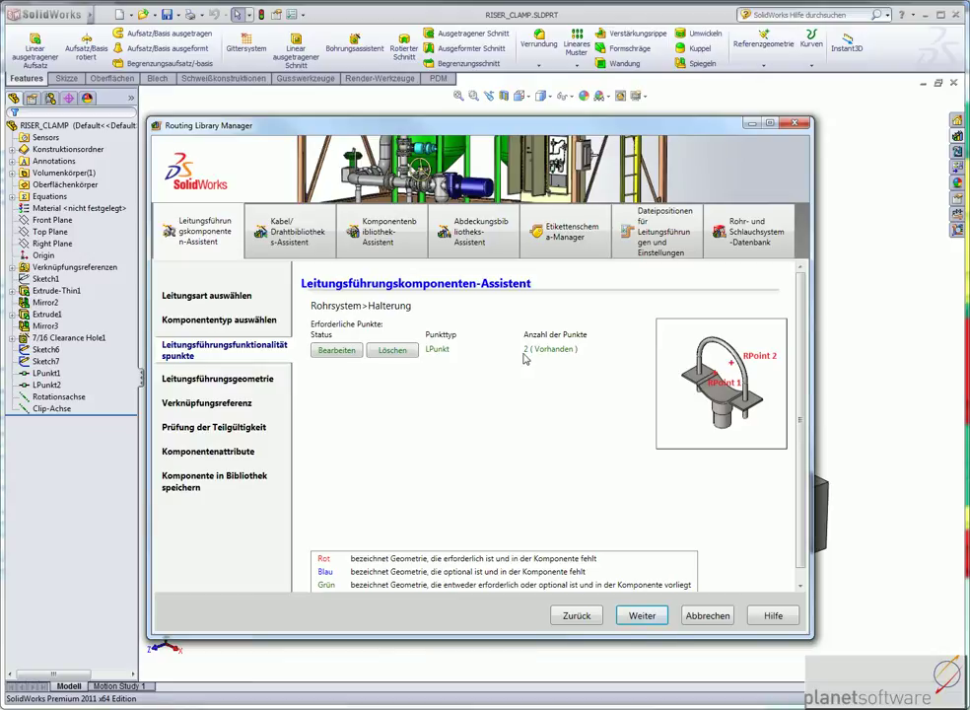
pyautogui.click(336, 350)
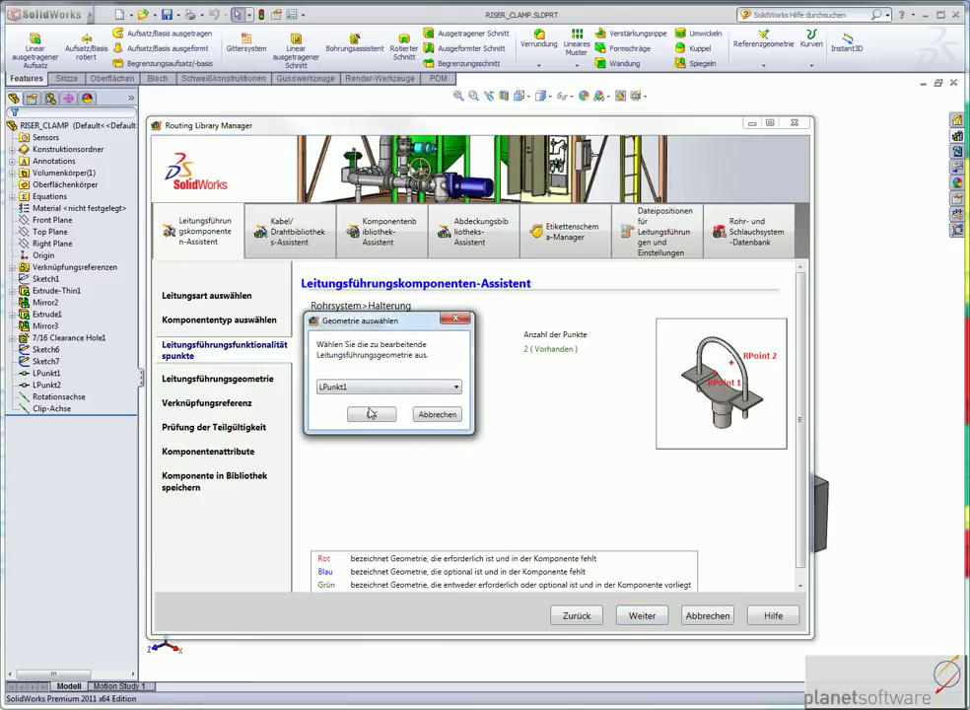
pyautogui.click(390, 388)
pyautogui.click(379, 387)
pyautogui.click(372, 413)
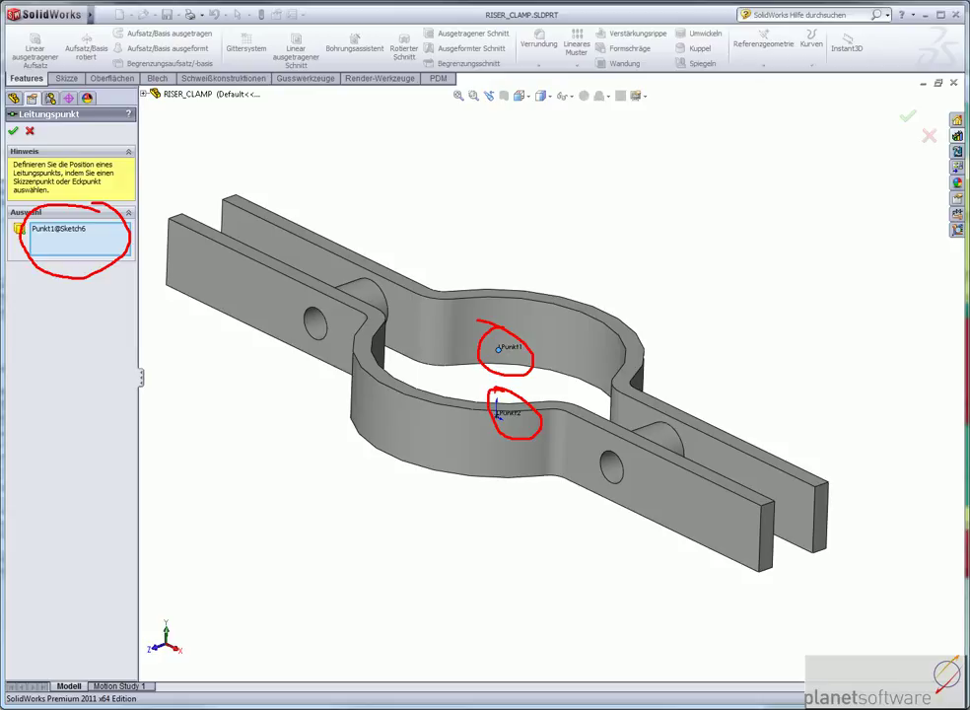
pyautogui.click(28, 133)
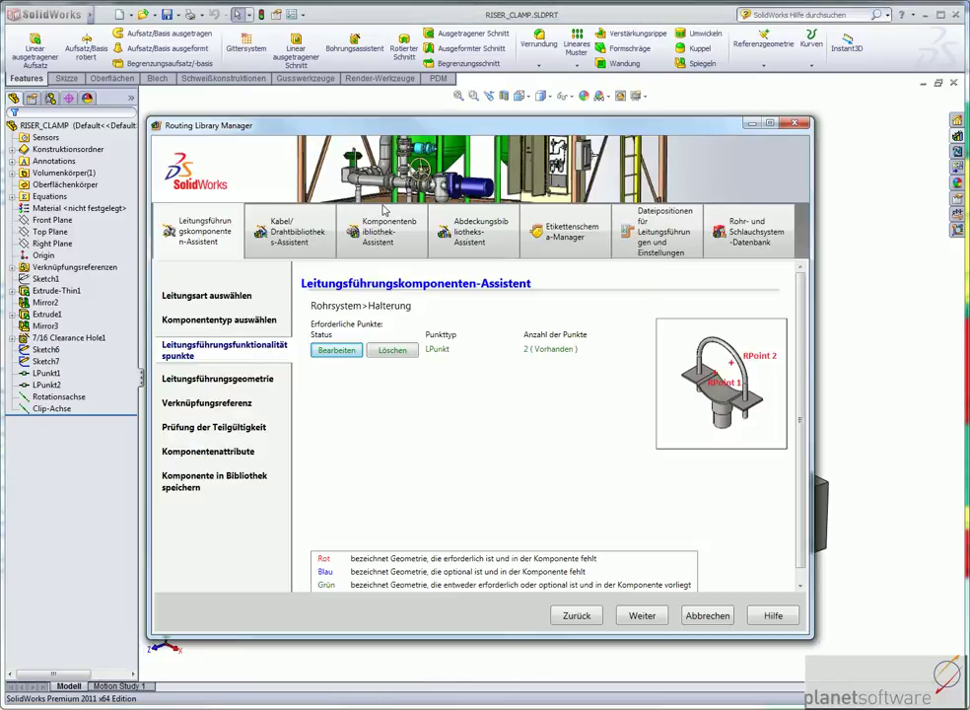
# Assign Rotationsachse as the clamp's axis on the routing geometry page and continue to mate references.
pyautogui.click(640, 614)
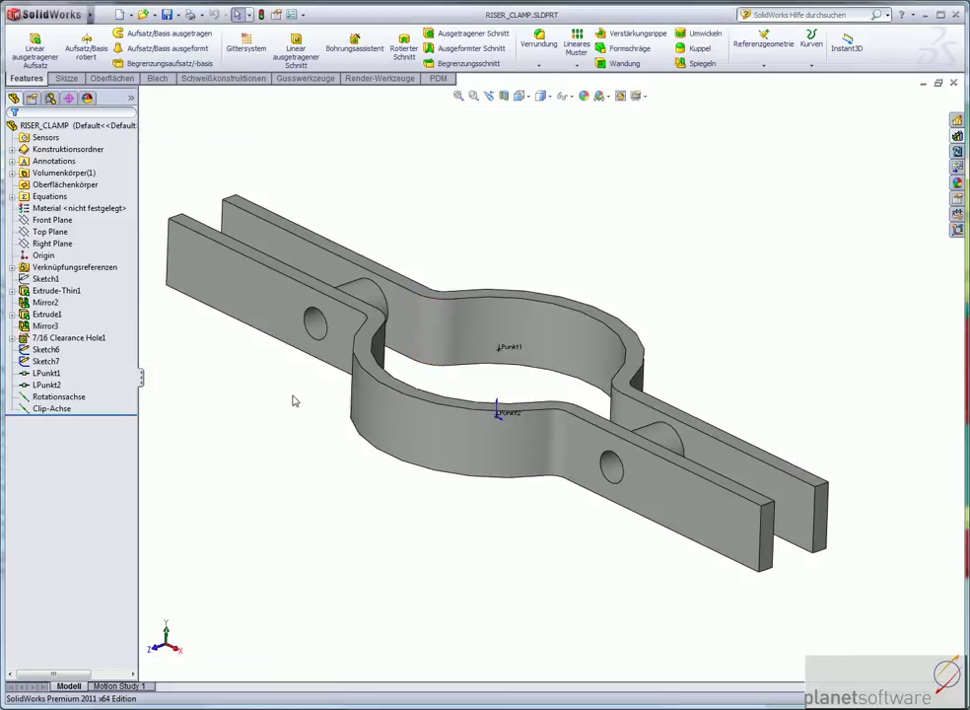
pyautogui.click(69, 398)
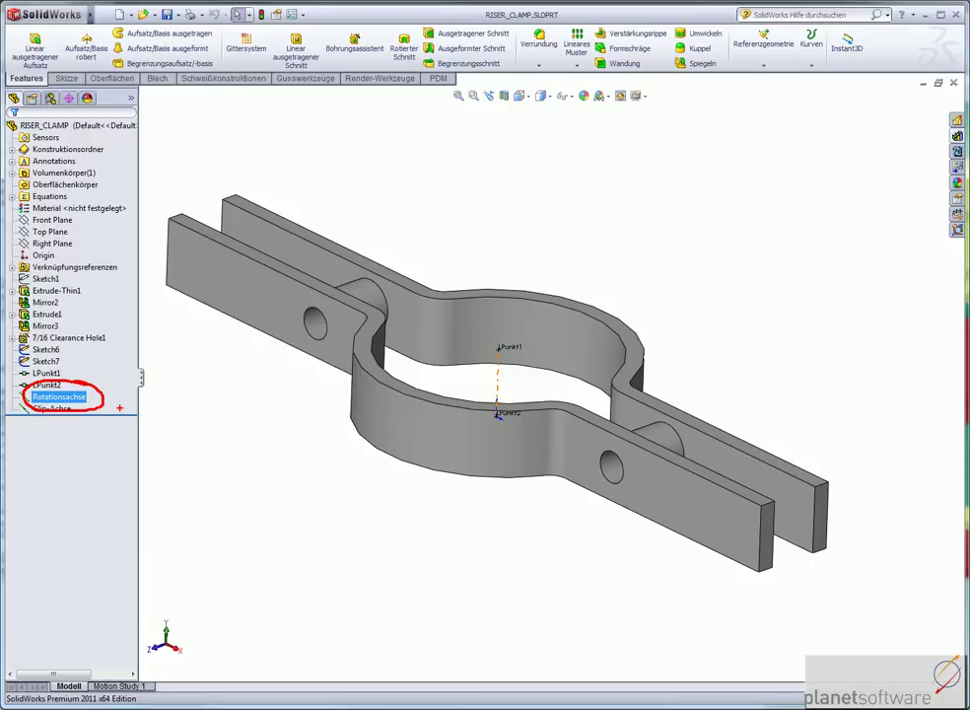
pyautogui.hotkey('alt', 'Tab')
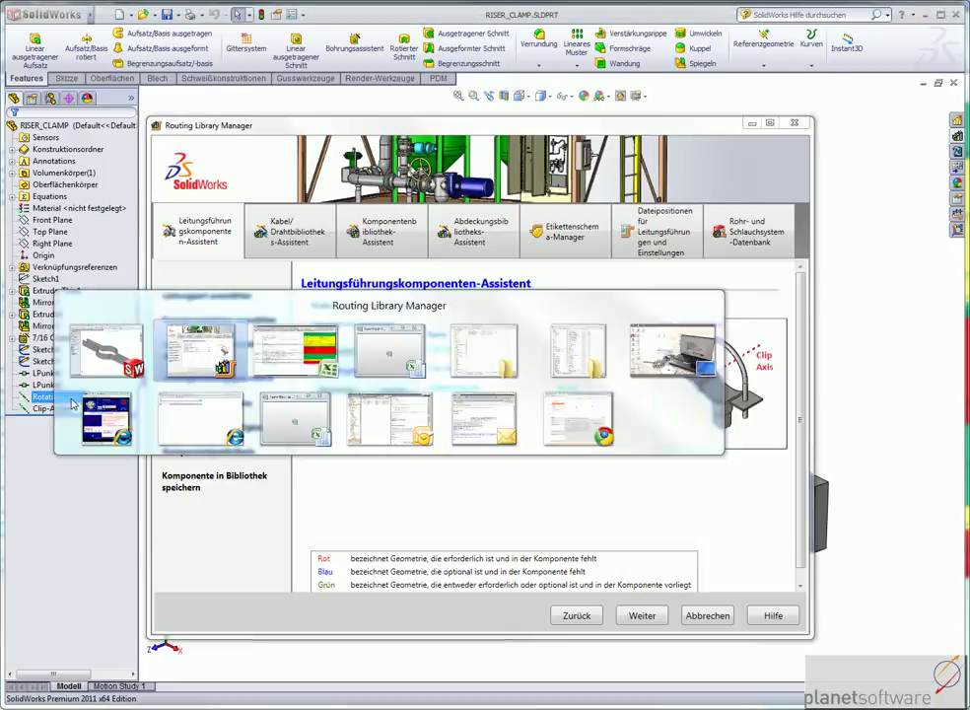
pyautogui.click(641, 616)
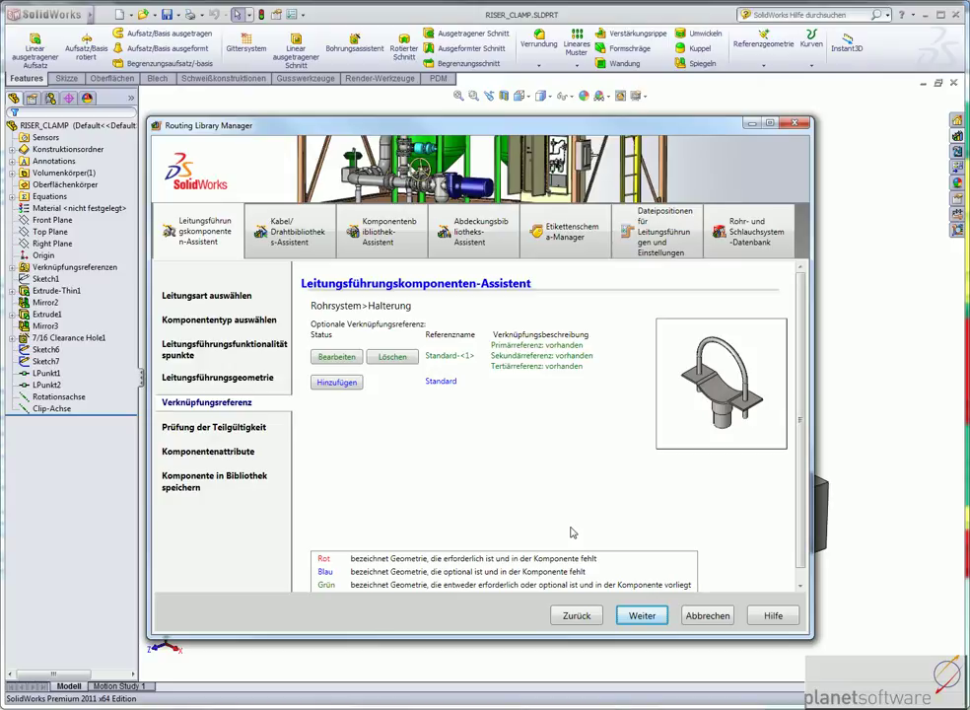
# Page past Verknüpfungsreferenz, Prüfung der Teilgültigkeit and Komponentenattribute to the save-to-library page.
pyautogui.click(639, 614)
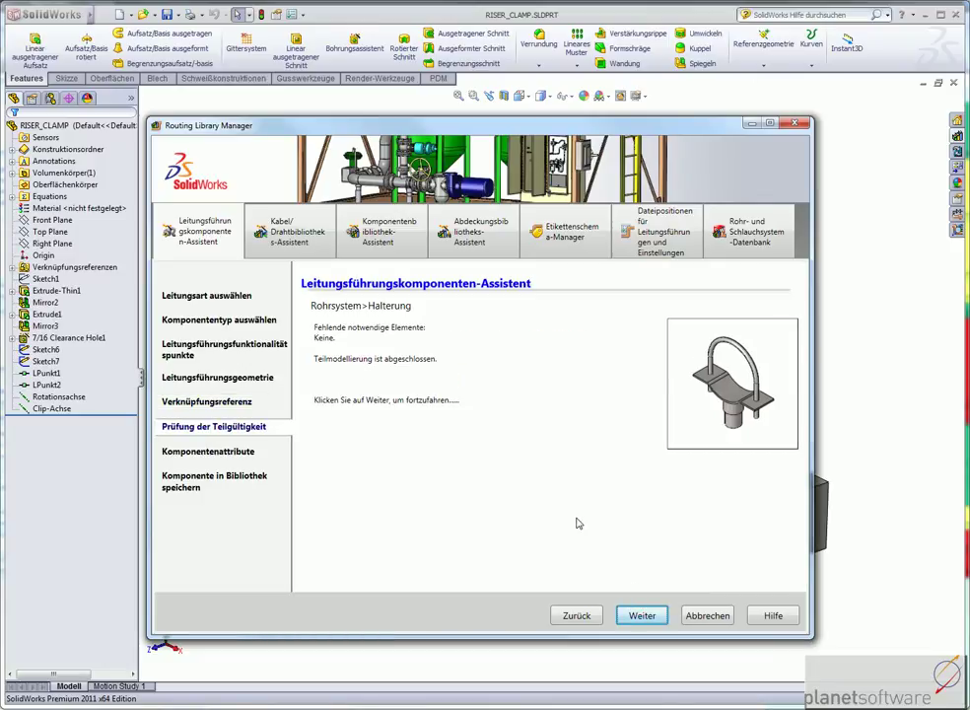
pyautogui.click(638, 616)
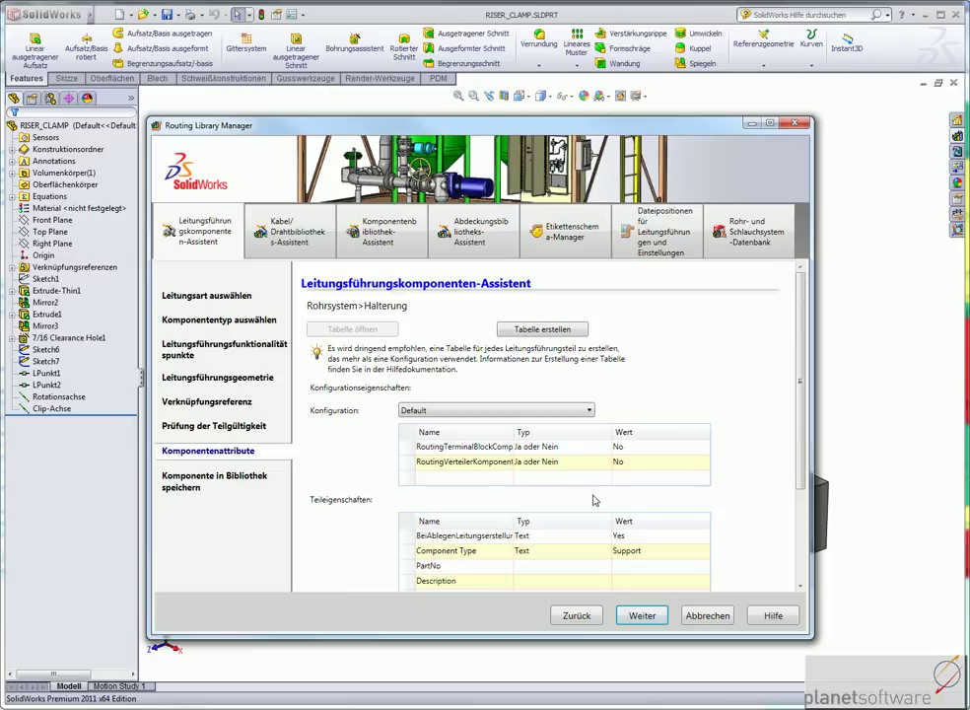
pyautogui.click(638, 618)
# Browse the library folders down to routing\piping\Unterstützungen without choosing a new location.
pyautogui.click(400, 360)
pyautogui.click(463, 415)
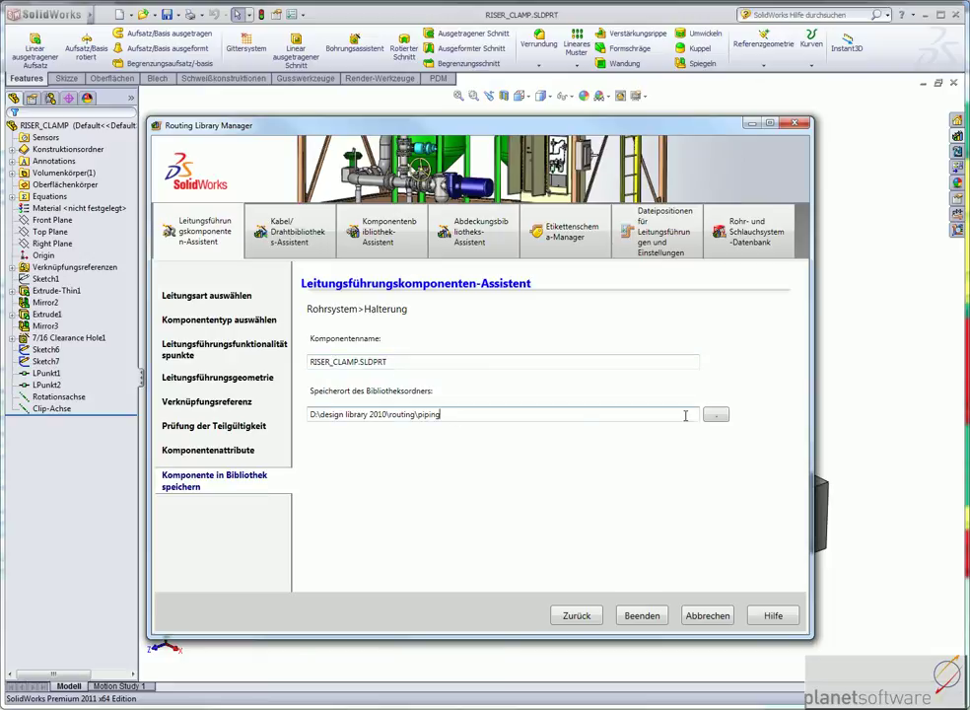
pyautogui.click(715, 415)
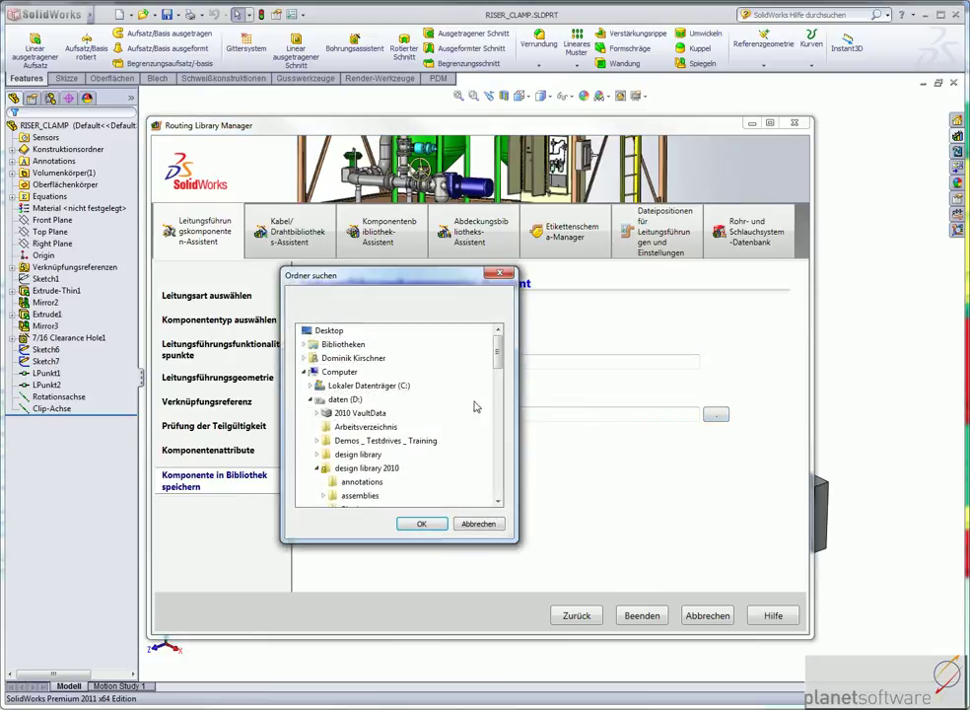
pyautogui.moveTo(499, 357); pyautogui.dragTo(500, 394)
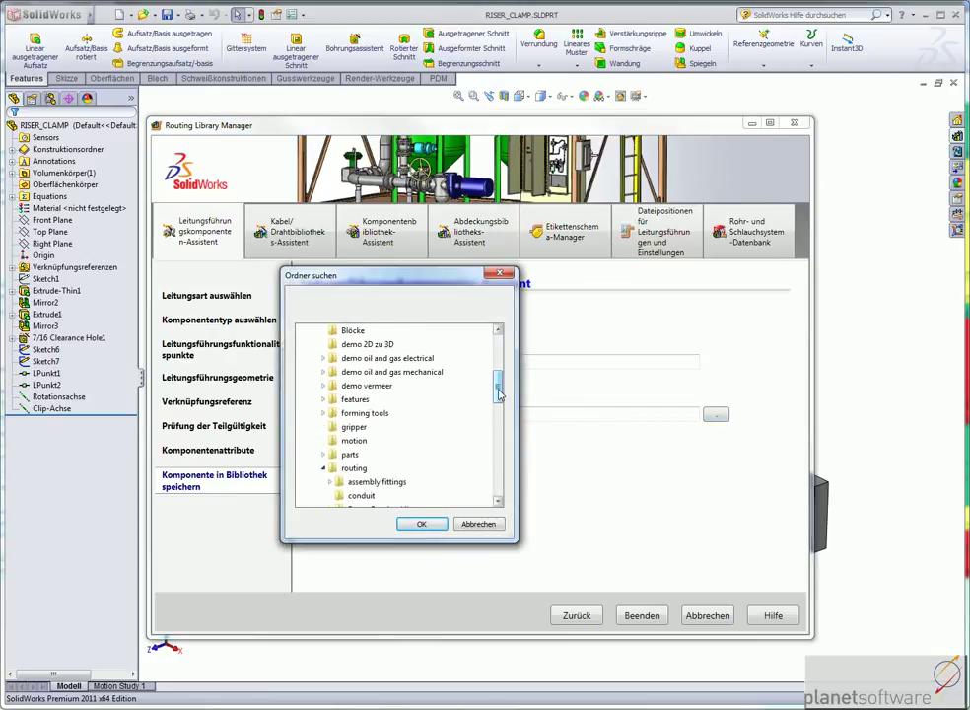
pyautogui.scroll(-3, 499, 395)
pyautogui.scroll(2, 350, 419)
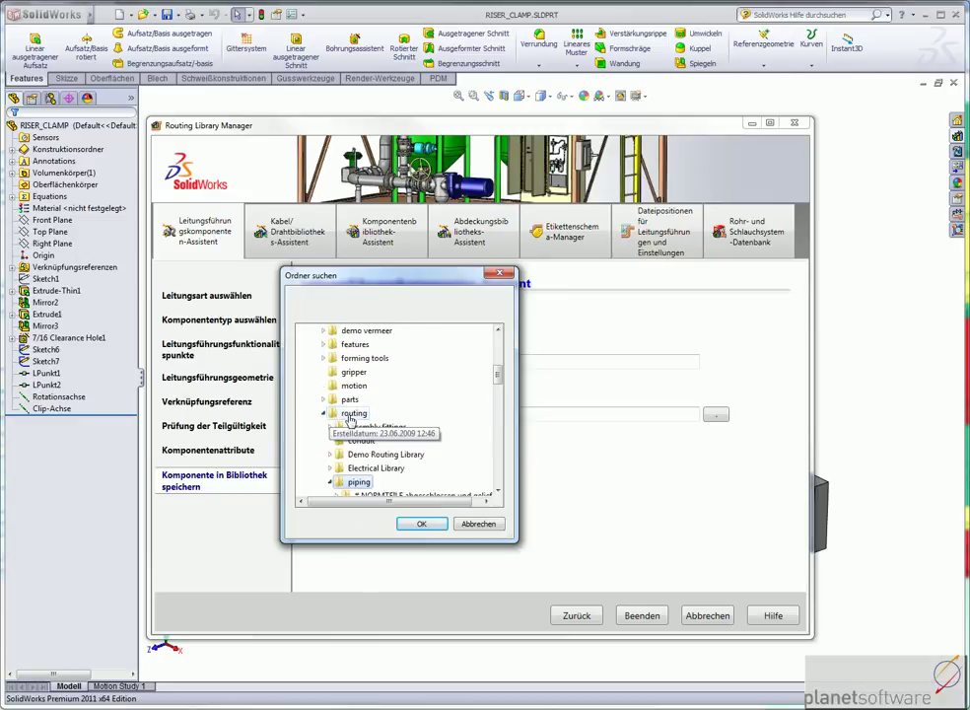
pyautogui.moveTo(499, 375); pyautogui.dragTo(498, 434)
pyautogui.click(382, 384)
pyautogui.click(336, 385)
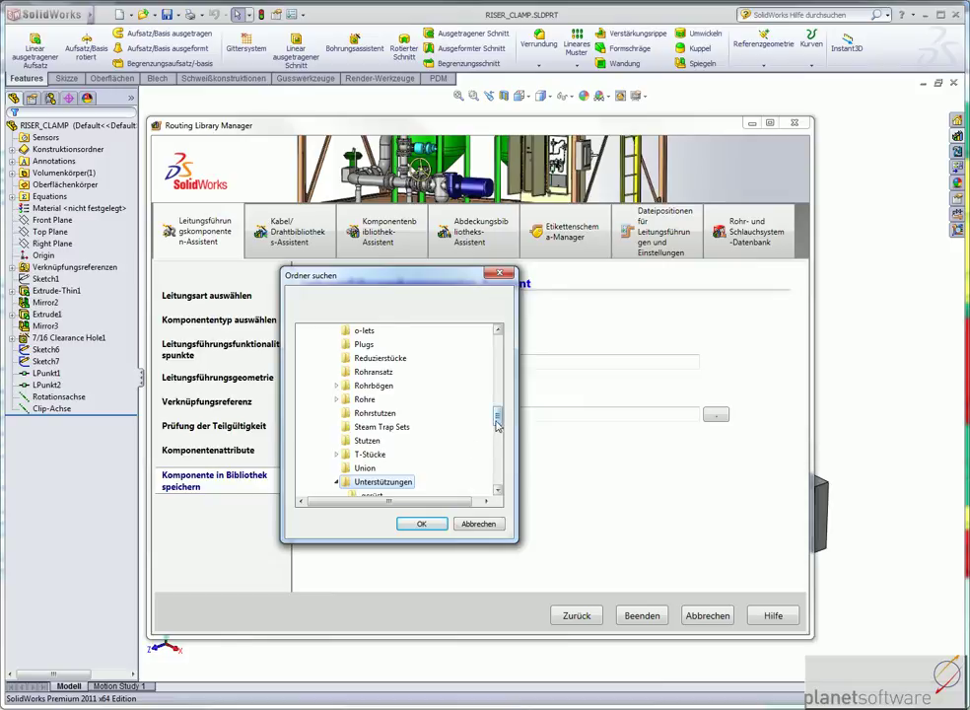
pyautogui.scroll(-2, 499, 422)
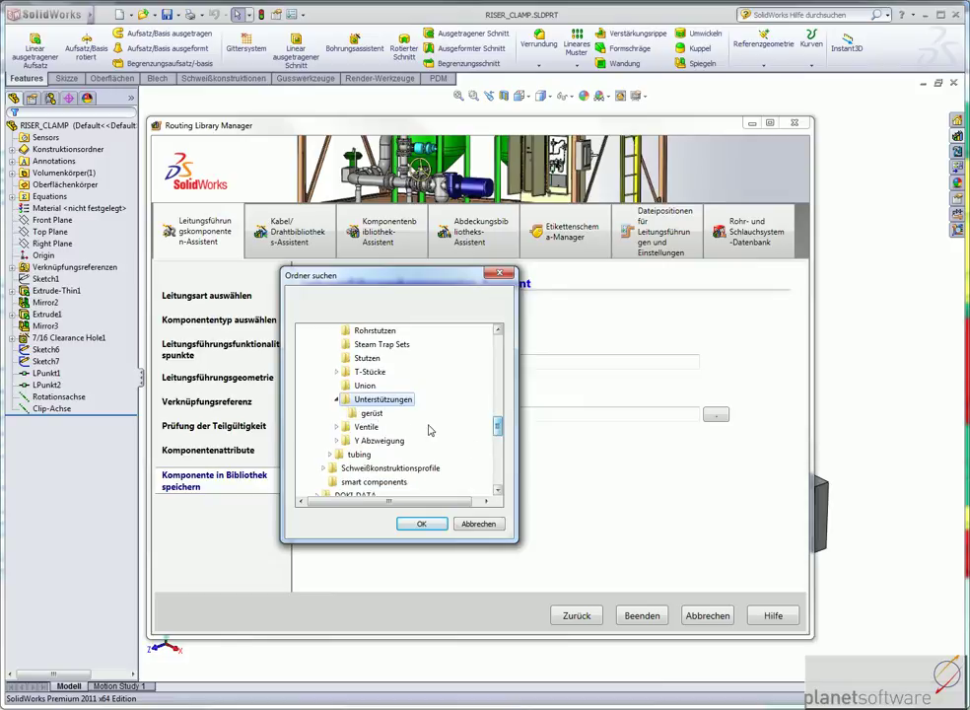
# Dismiss the folder browser and quit the routing component wizard.
pyautogui.click(487, 527)
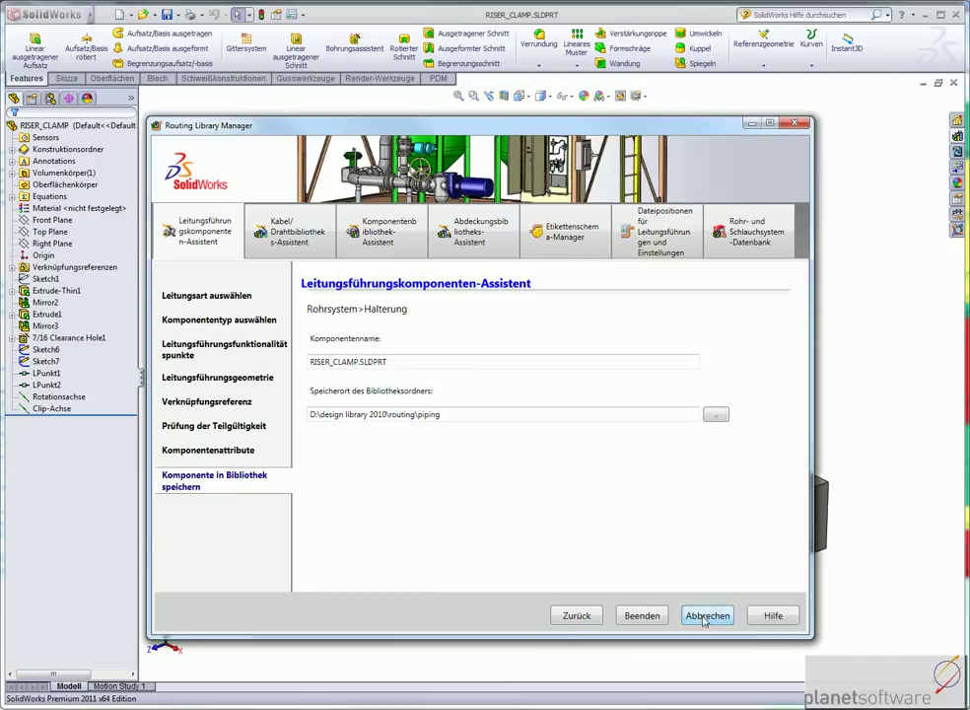
pyautogui.click(704, 617)
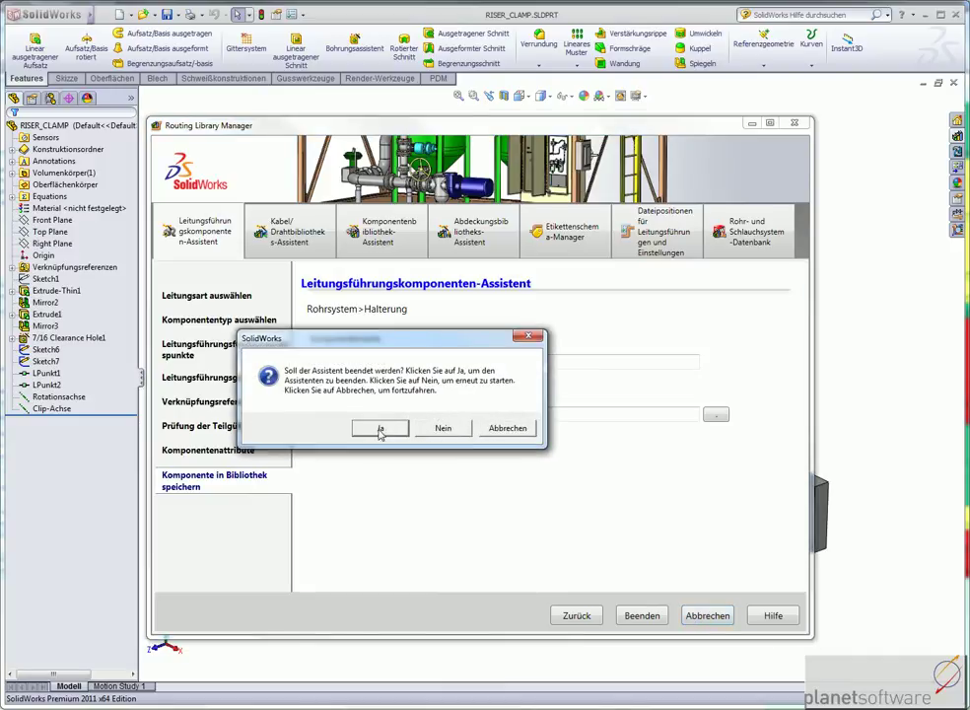
pyautogui.click(382, 427)
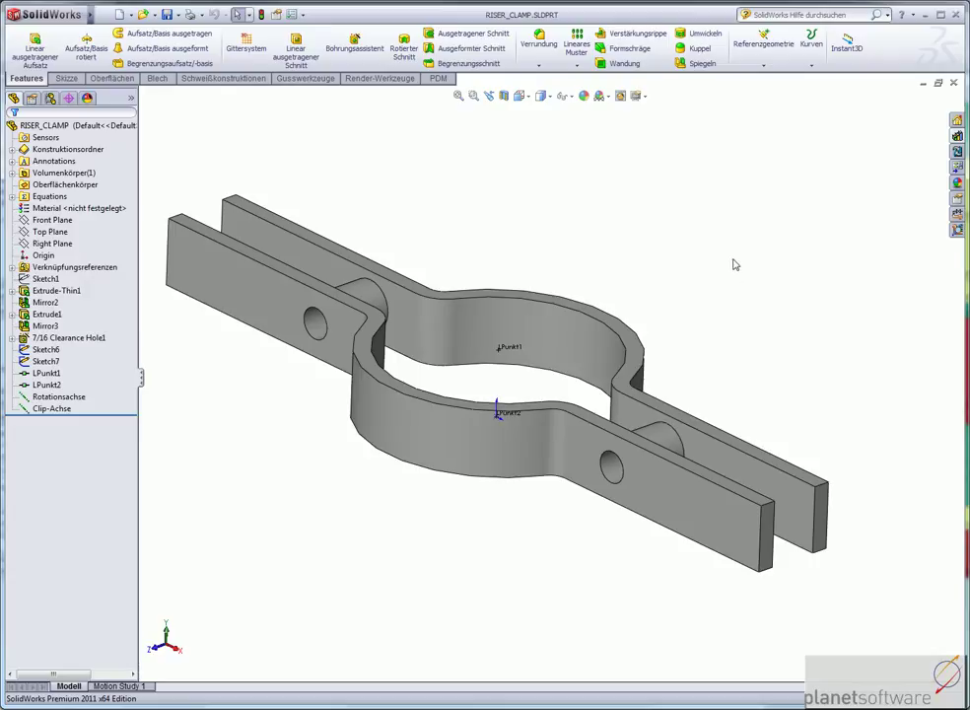
# Drop a WNeck Flange 150-NPS3 from Flansche > versch Druckstufen onto the horizontal vessel's end nozzle.
pyautogui.hotkey('ctrl', 'Tab')
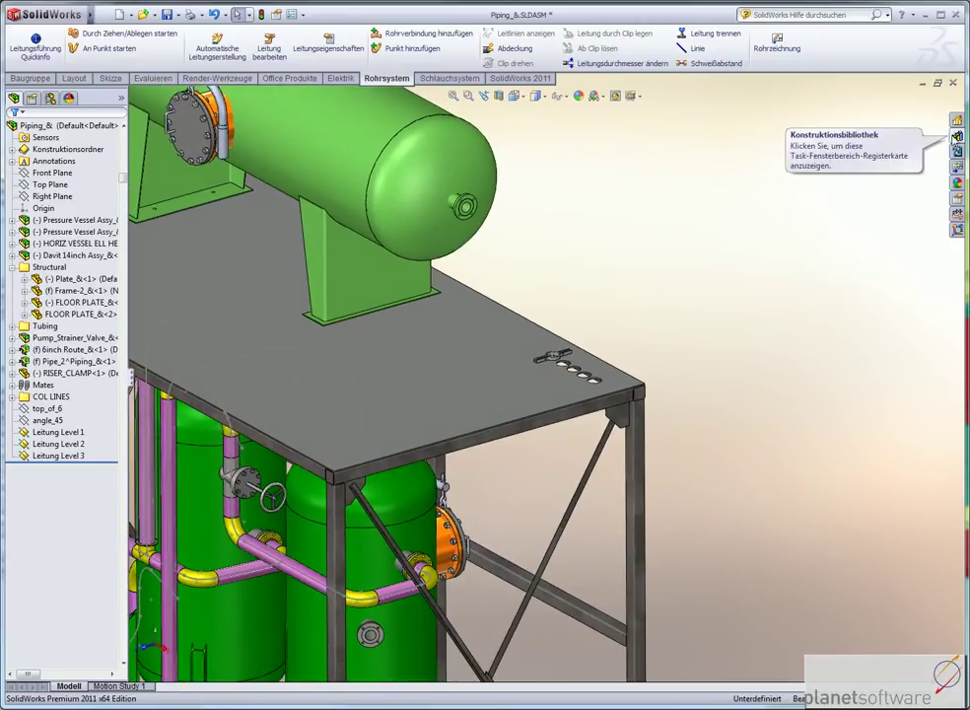
pyautogui.click(956, 136)
pyautogui.scroll(5, 959, 229)
pyautogui.moveTo(958, 229); pyautogui.dragTo(958, 219)
pyautogui.click(788, 186)
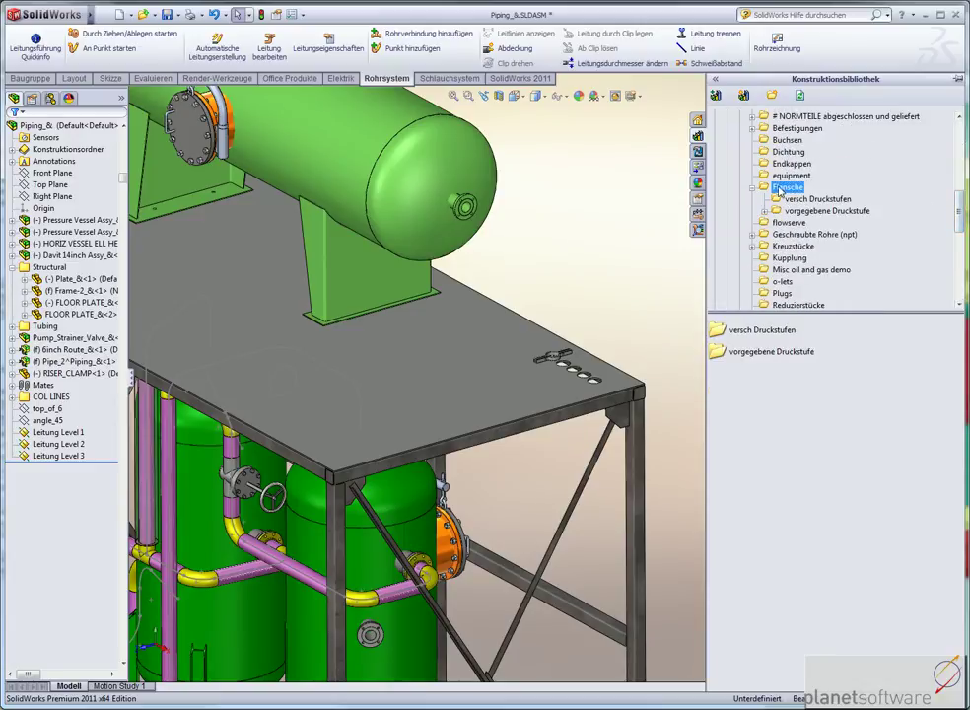
pyautogui.click(802, 200)
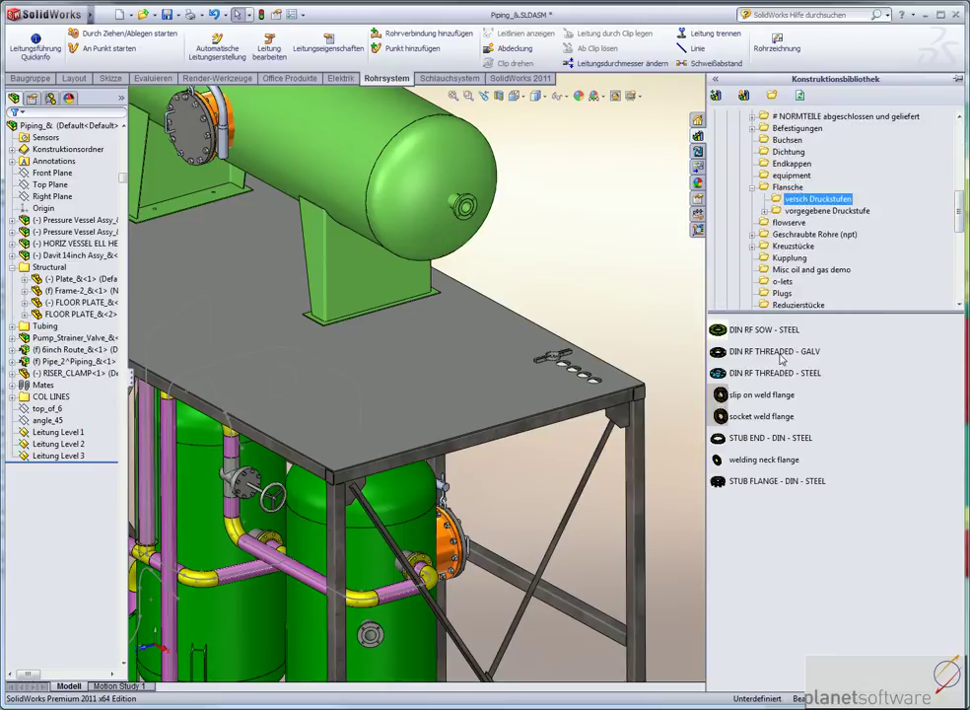
pyautogui.moveTo(765, 465); pyautogui.dragTo(472, 211)
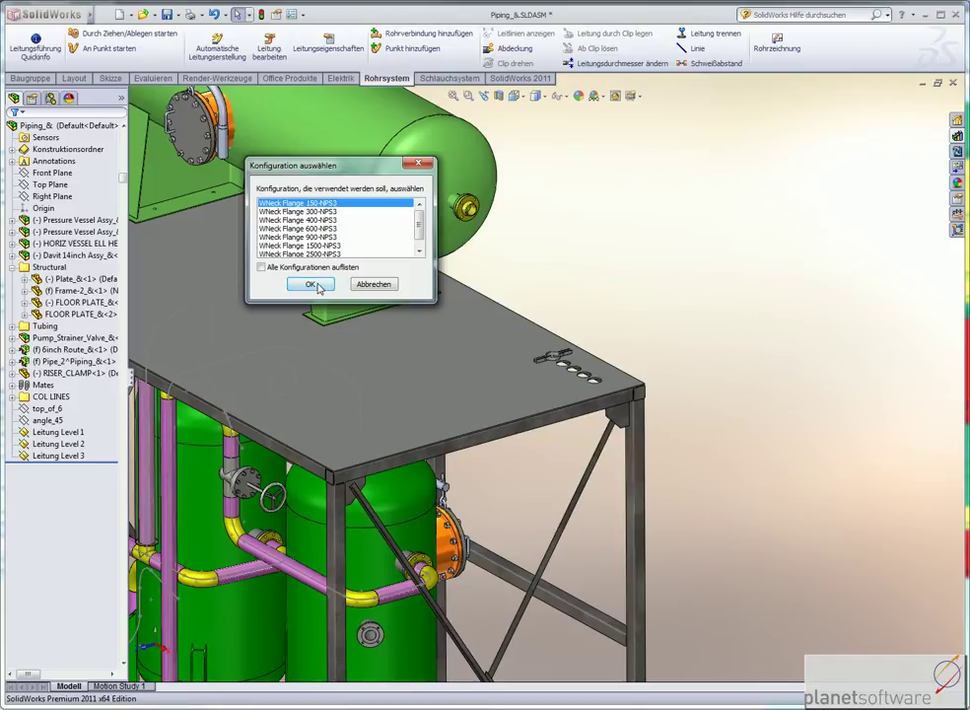
pyautogui.click(311, 284)
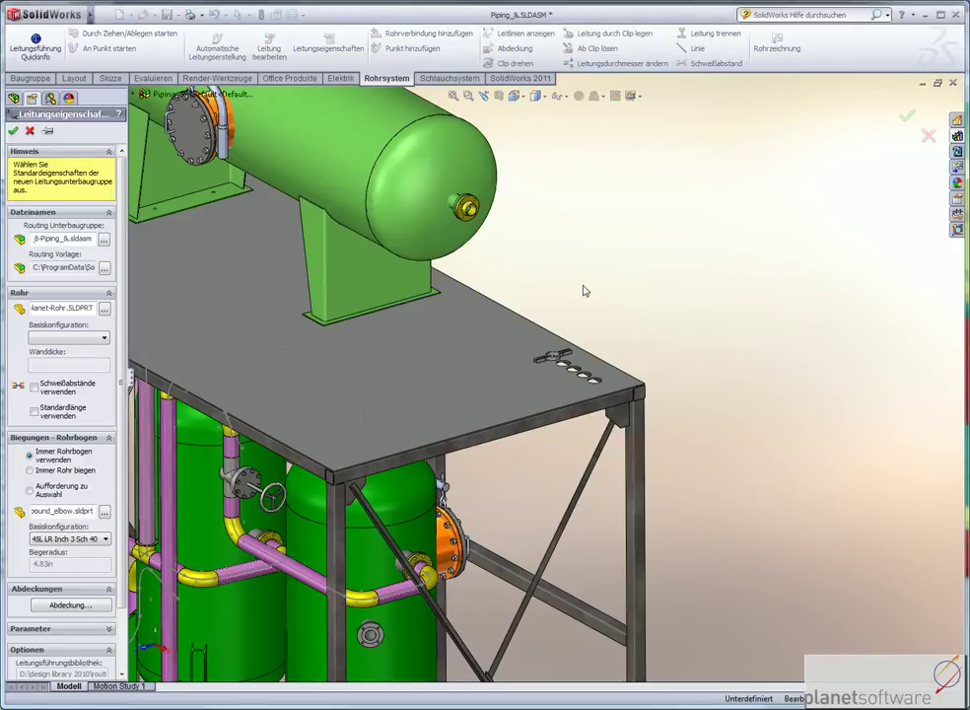
# Set the route pipe to standard pipe.sldprt (Pipe 3 in, Sch 40) and start the route sketch.
pyautogui.click(104, 308)
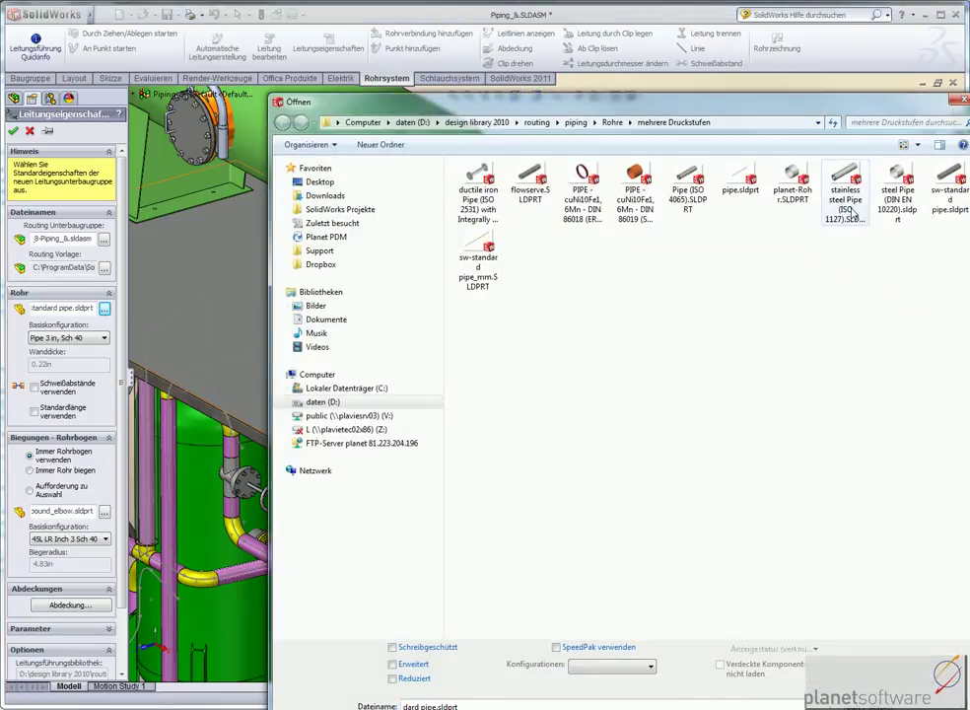
pyautogui.doubleClick(932, 186)
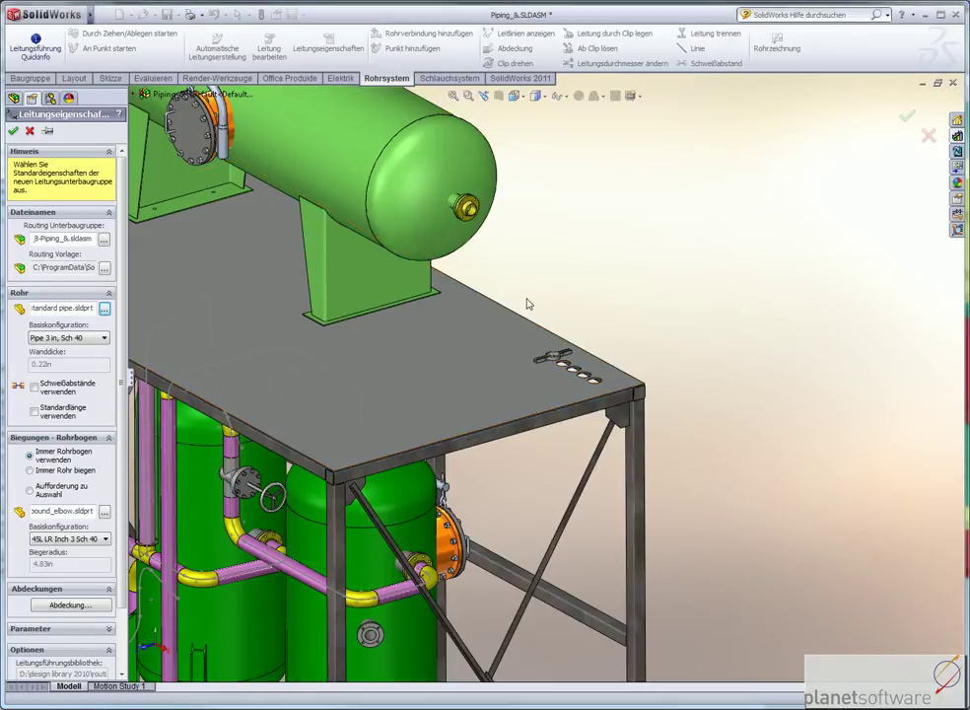
pyautogui.click(13, 132)
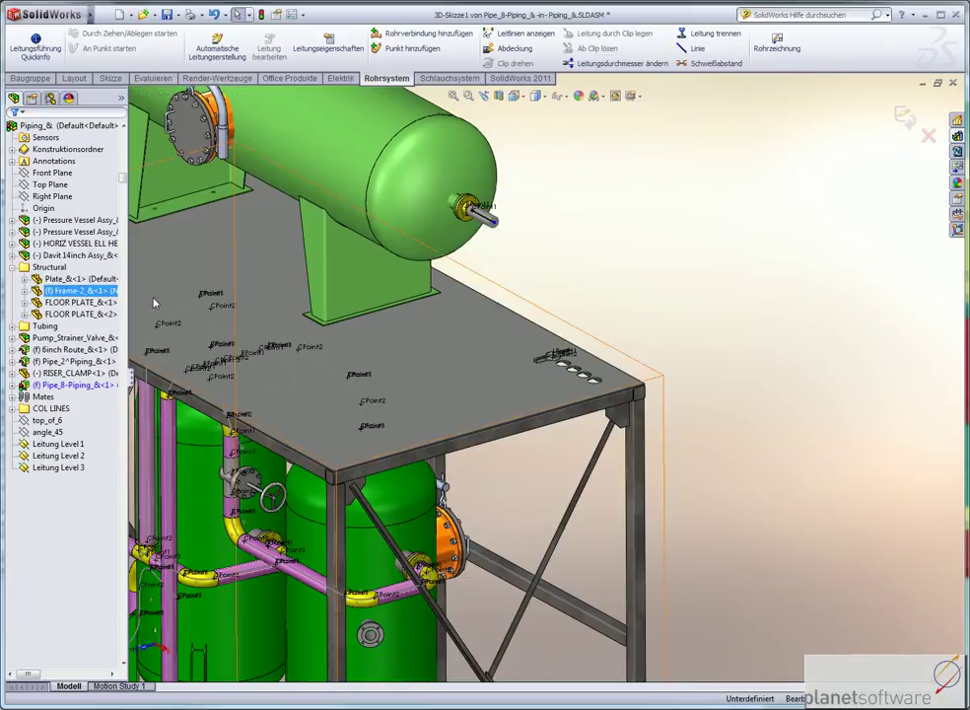
pyautogui.scroll(2, 459, 320)
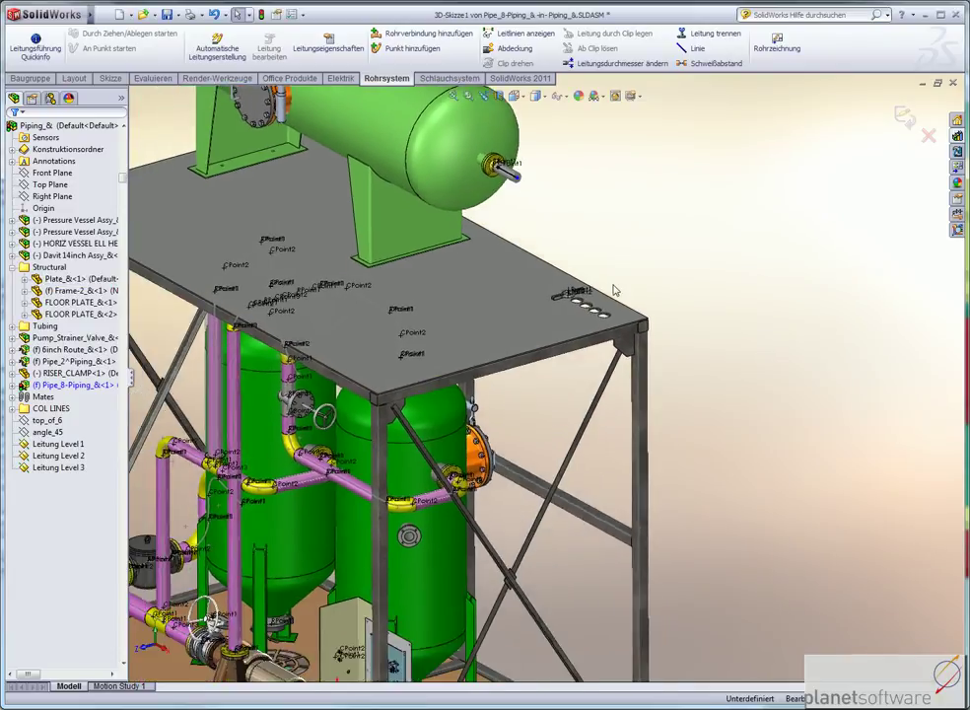
pyautogui.click(956, 135)
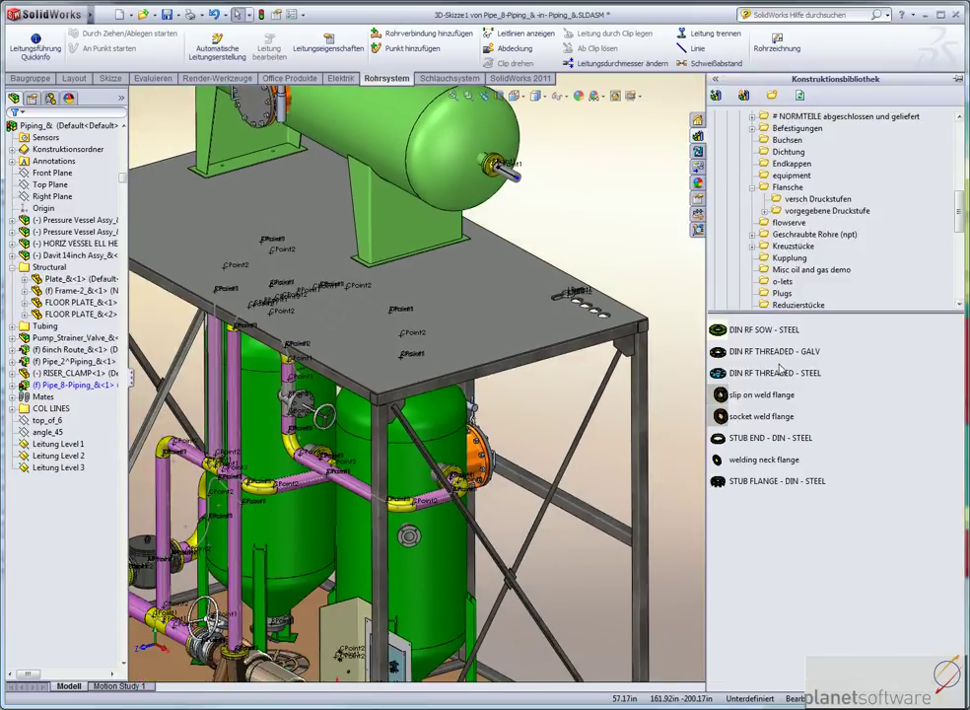
# Place a second welding neck flange on the lower green vessel's front nozzle and confirm its configuration.
pyautogui.moveTo(764, 459)
pyautogui.mouseDown()
pyautogui.moveTo(326, 422)
pyautogui.moveTo(414, 540)
pyautogui.mouseUp()
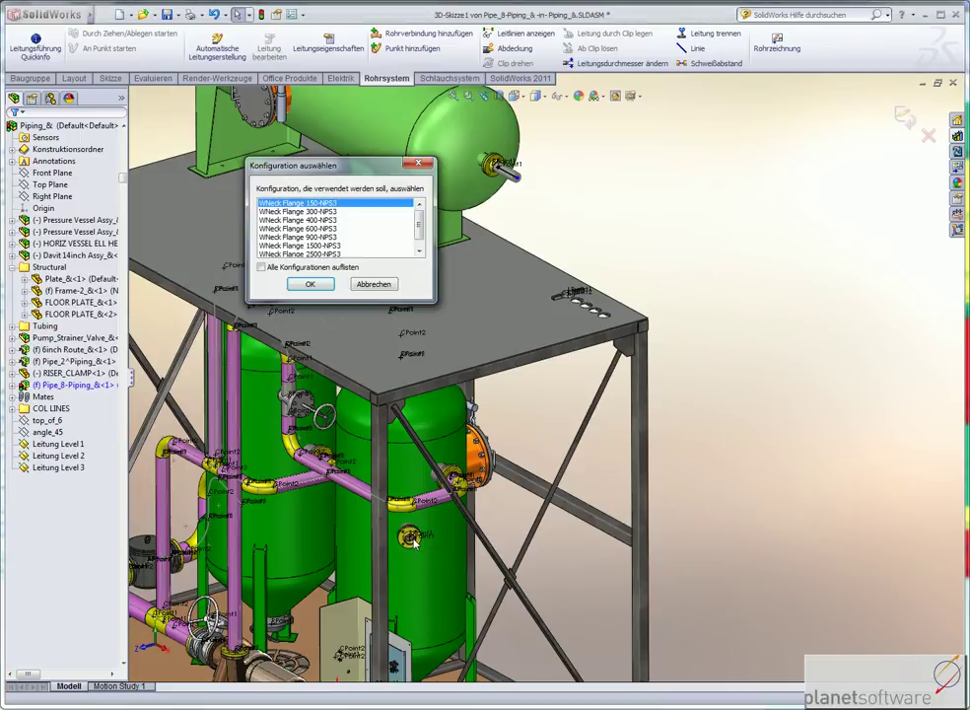
pyautogui.click(309, 284)
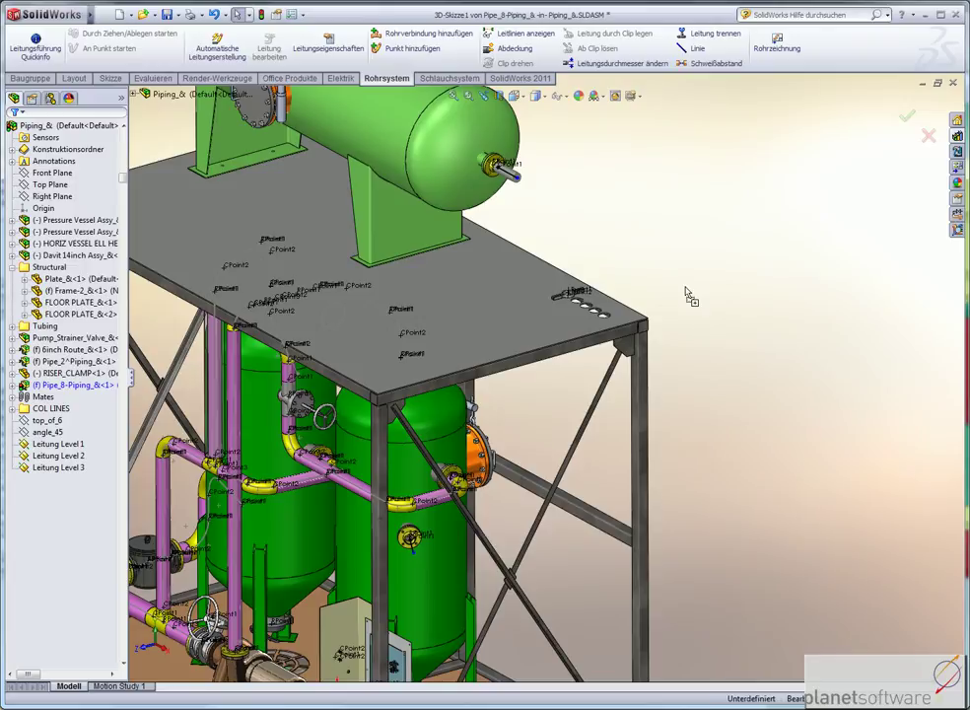
pyautogui.press('Escape')
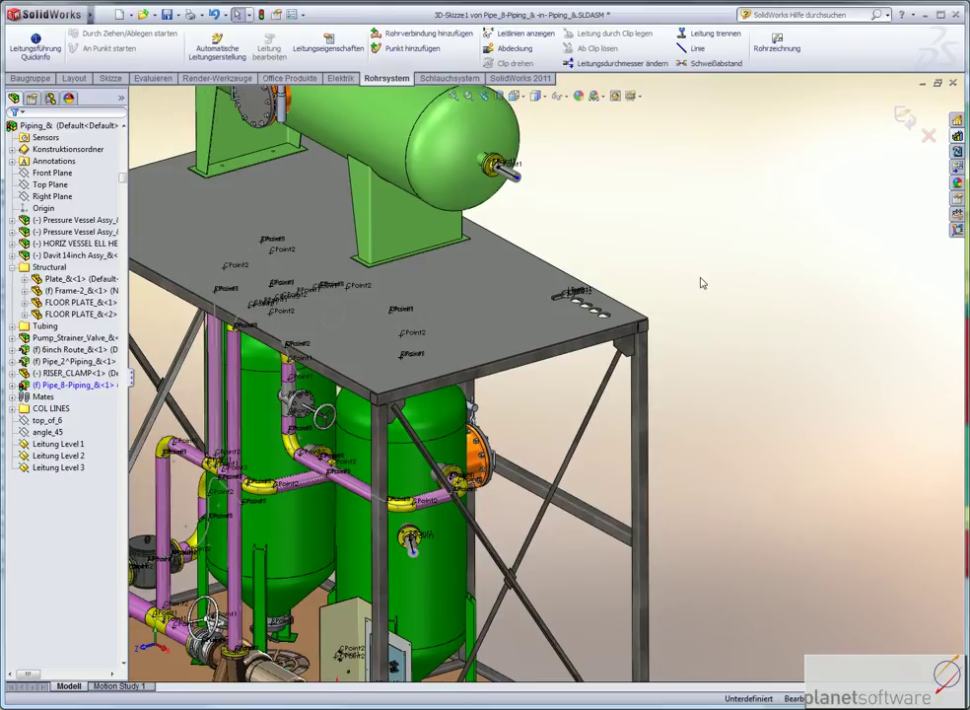
pyautogui.press('Up')
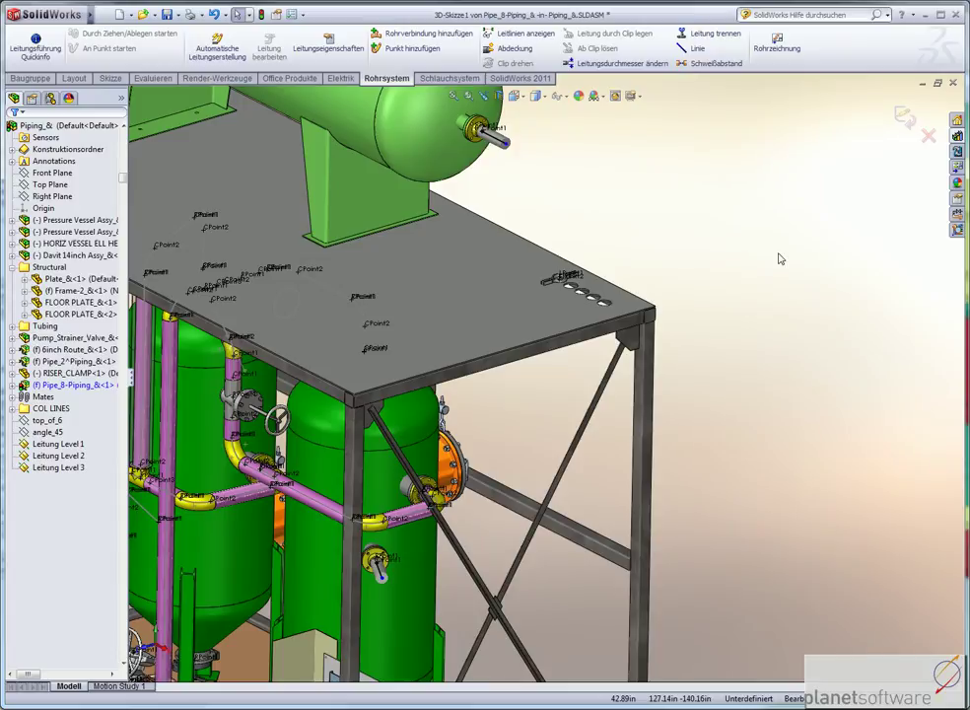
pyautogui.click(30, 78)
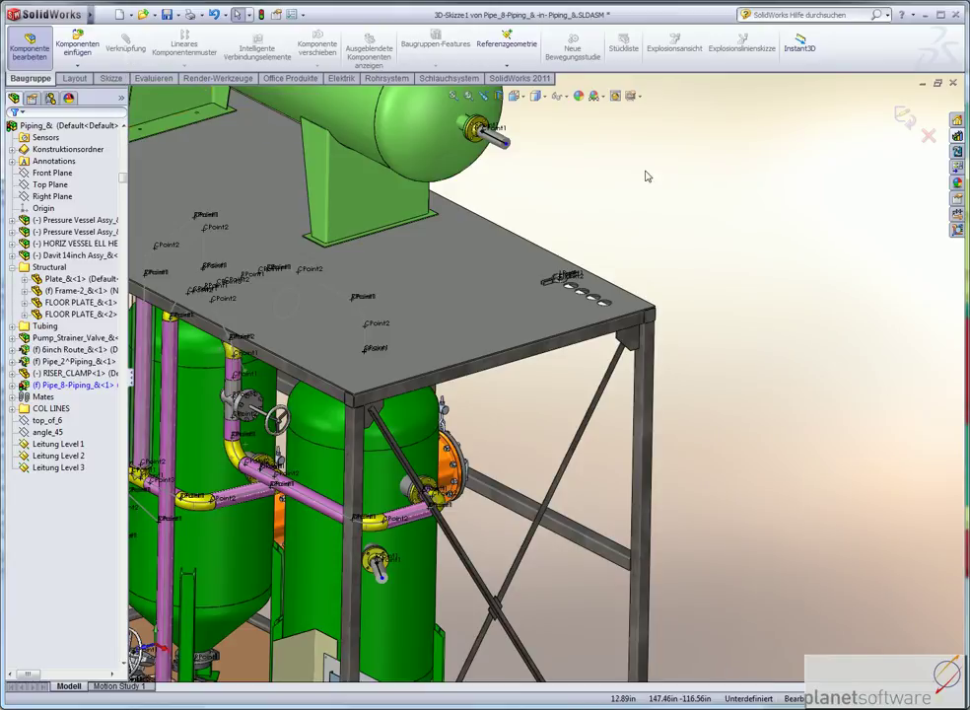
# Drag RISER_CLAMP from the Design Library's Unterstützungen folder onto the table plate's row of holes.
pyautogui.click(957, 135)
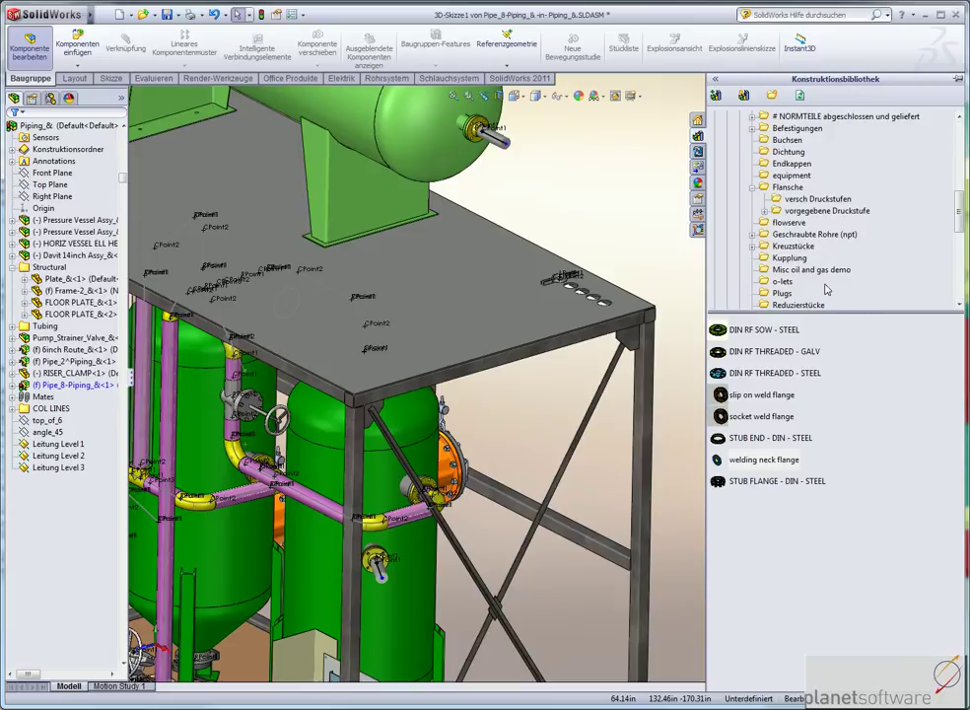
pyautogui.moveTo(959, 210); pyautogui.dragTo(961, 279)
pyautogui.click(795, 246)
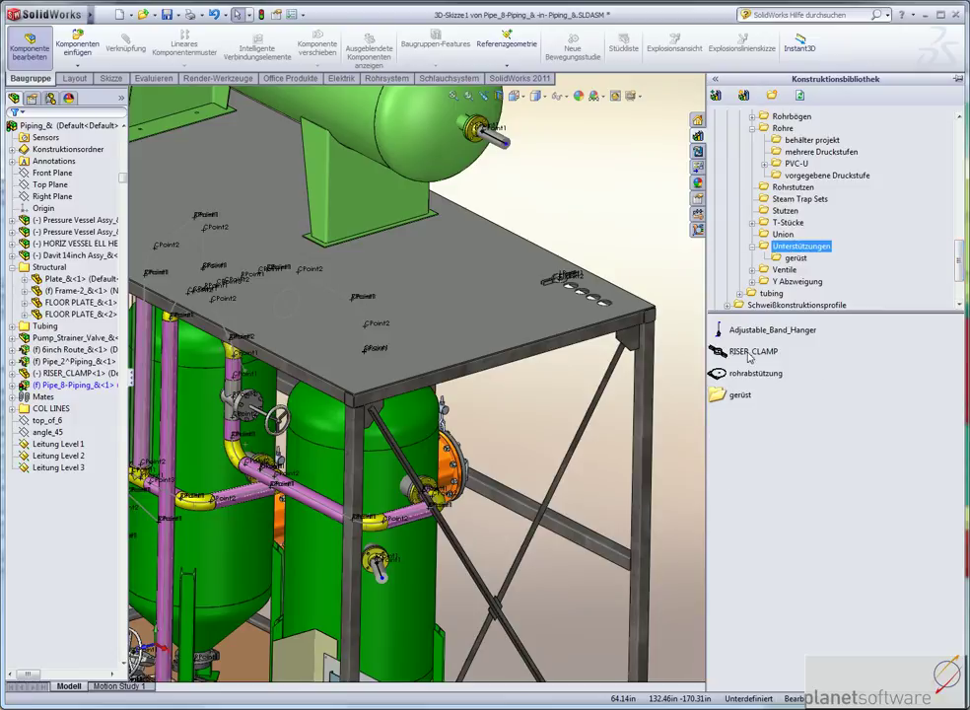
pyautogui.moveTo(752, 352)
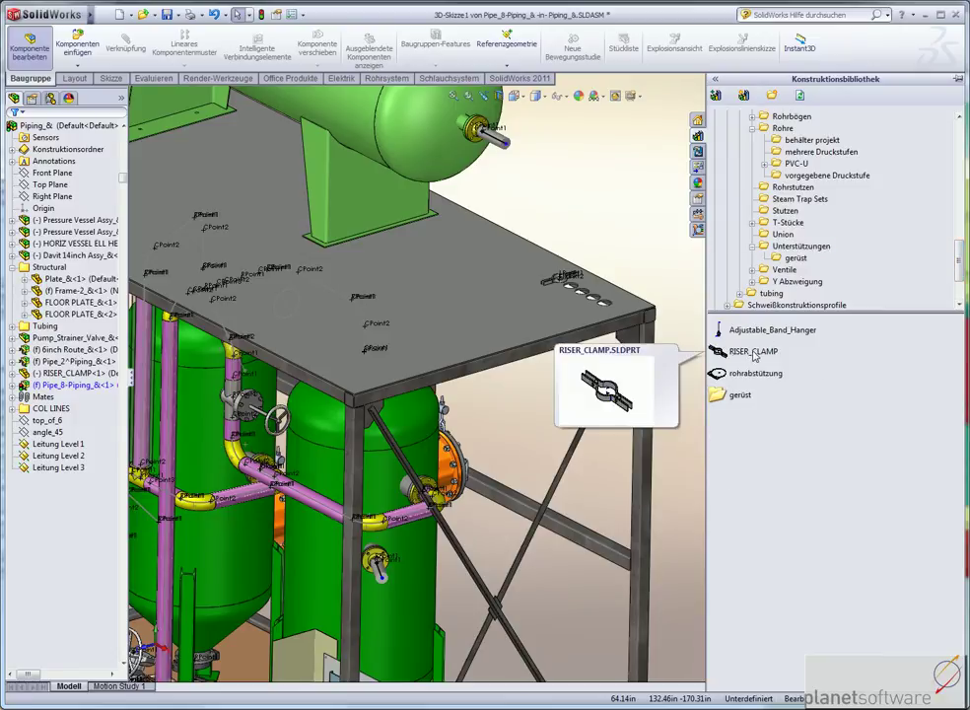
pyautogui.moveTo(754, 357); pyautogui.dragTo(609, 300)
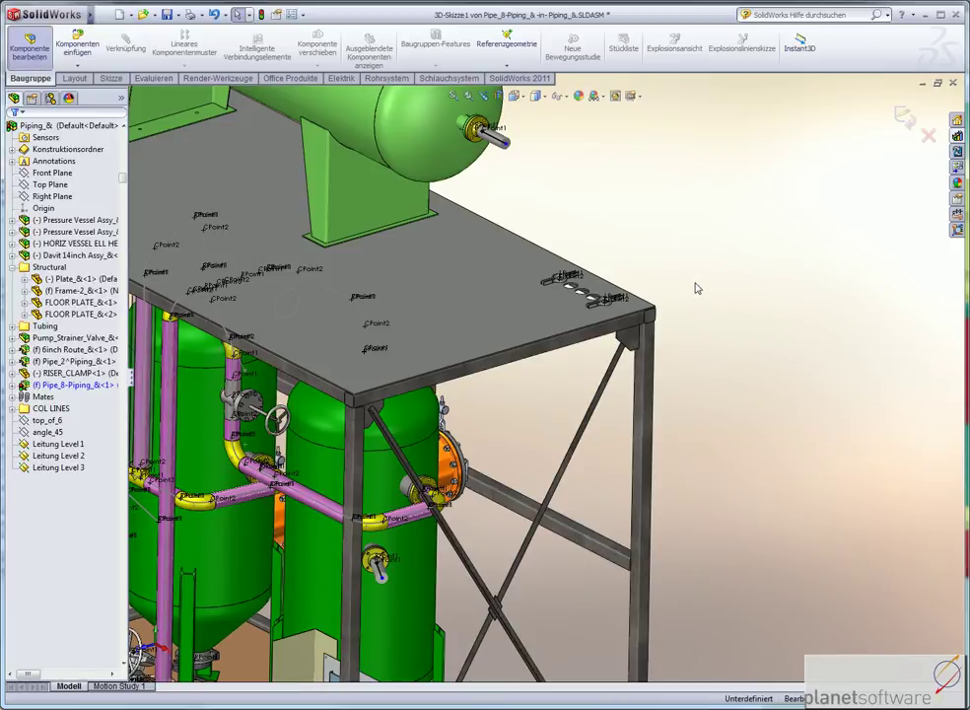
pyautogui.scroll(-2, 582, 340)
pyautogui.scroll(-3, 581, 345)
pyautogui.scroll(-2, 578, 357)
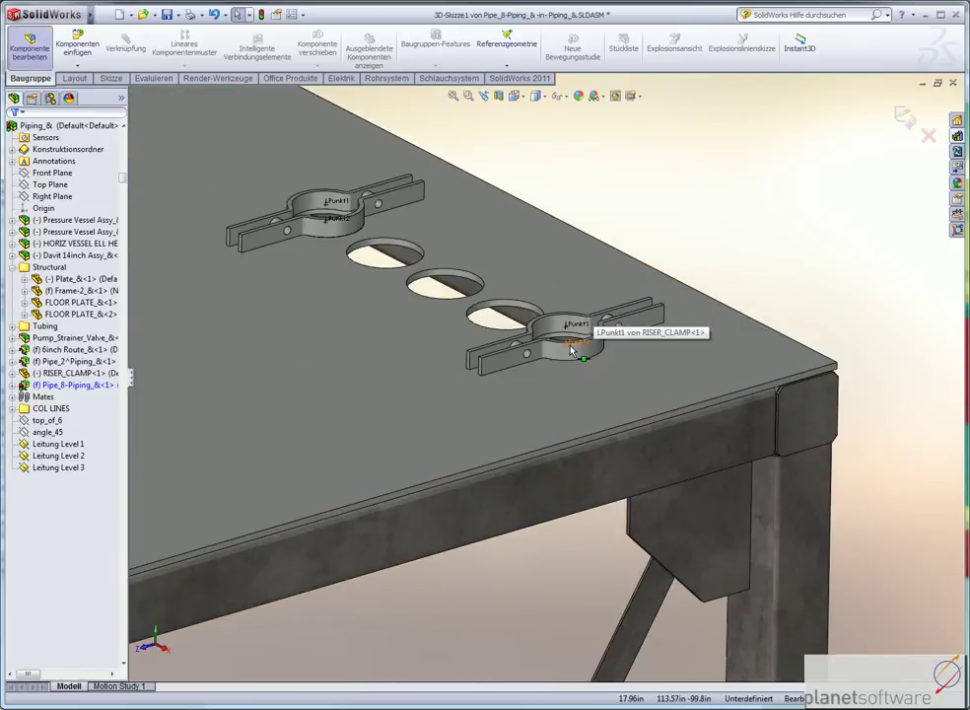
pyautogui.scroll(3, 720, 246)
pyautogui.scroll(1, 680, 265)
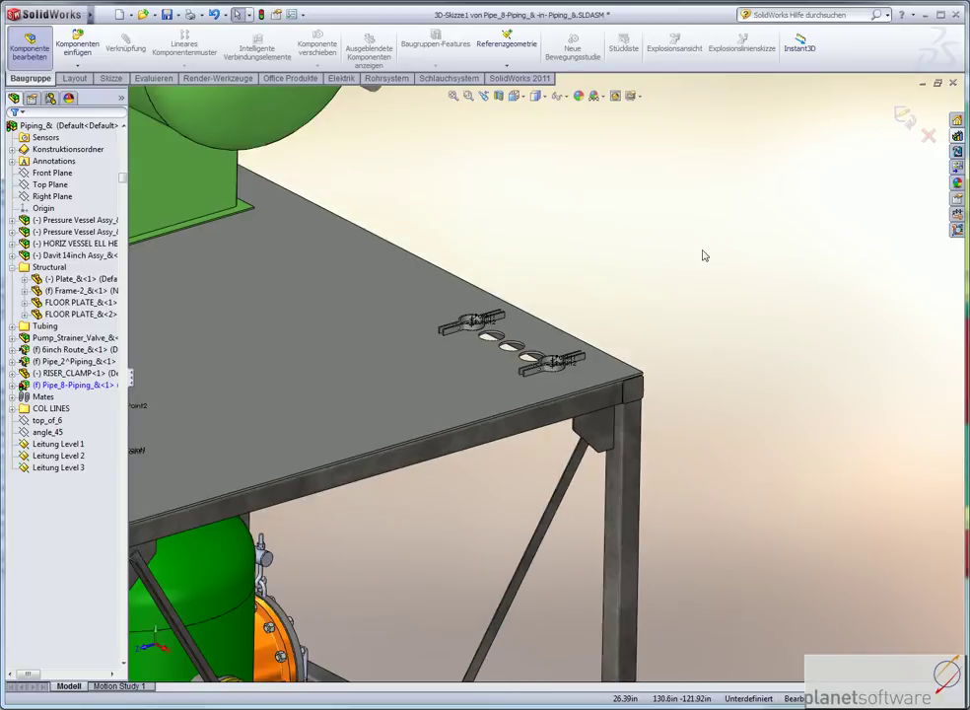
pyautogui.scroll(2, 621, 268)
pyautogui.scroll(1, 576, 261)
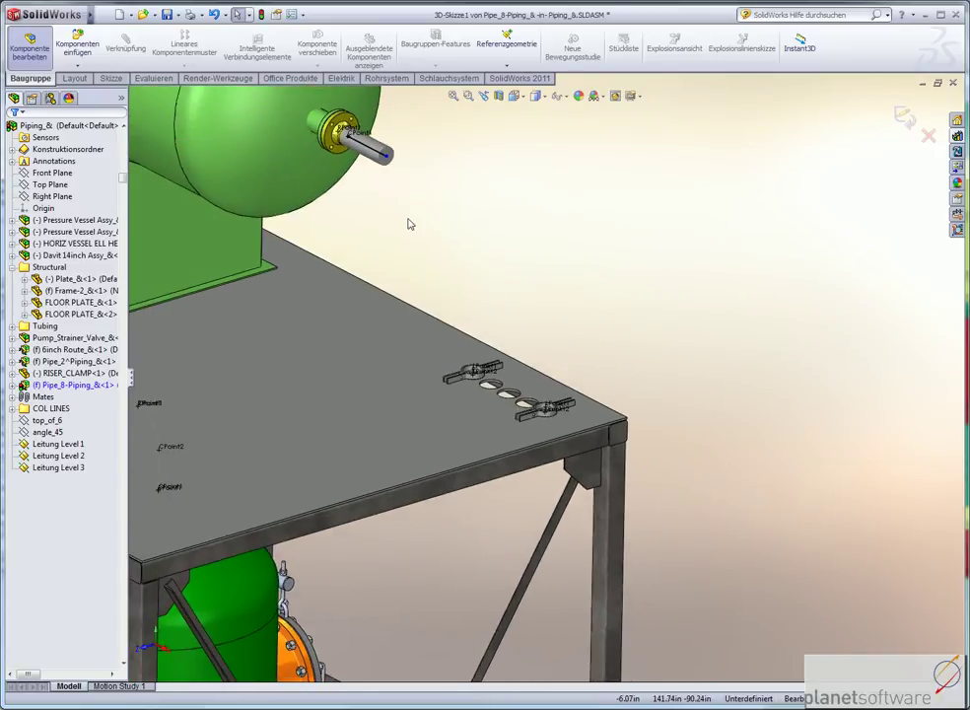
pyautogui.press('s')
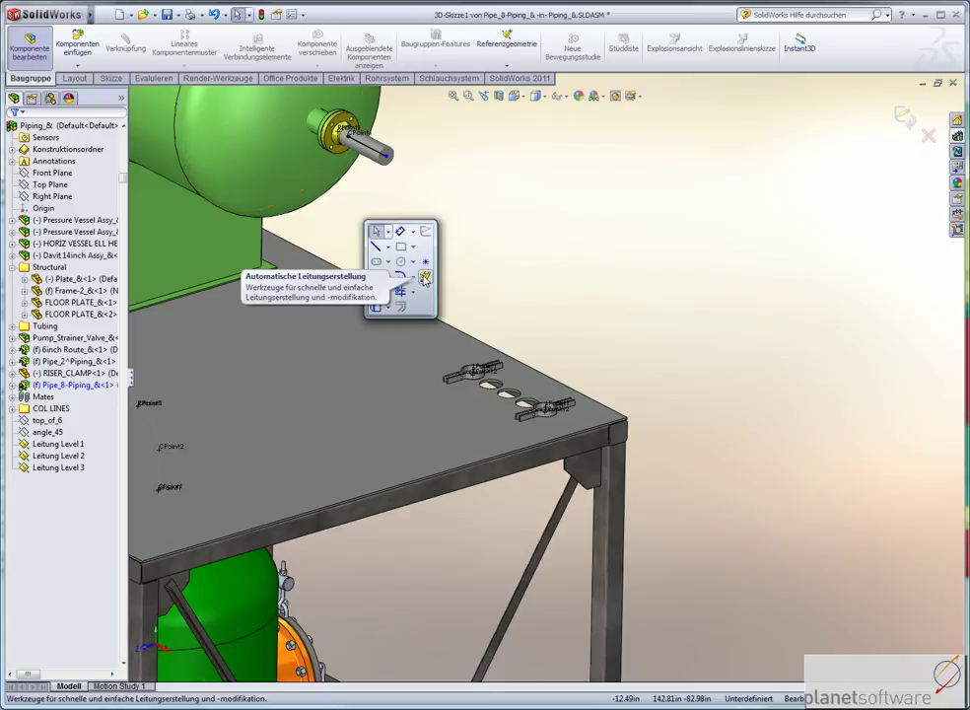
# Auto-route an orthogonal pipe from the flange's Point3 to the riser clamp's axis, changing the leg order.
pyautogui.click(423, 281)
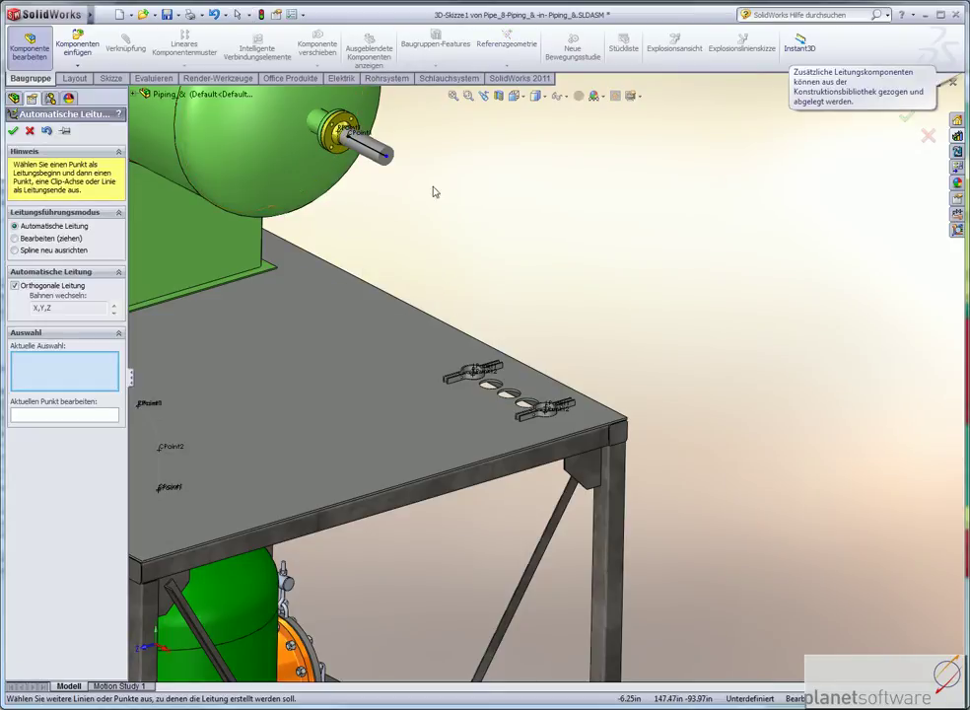
pyautogui.click(546, 411)
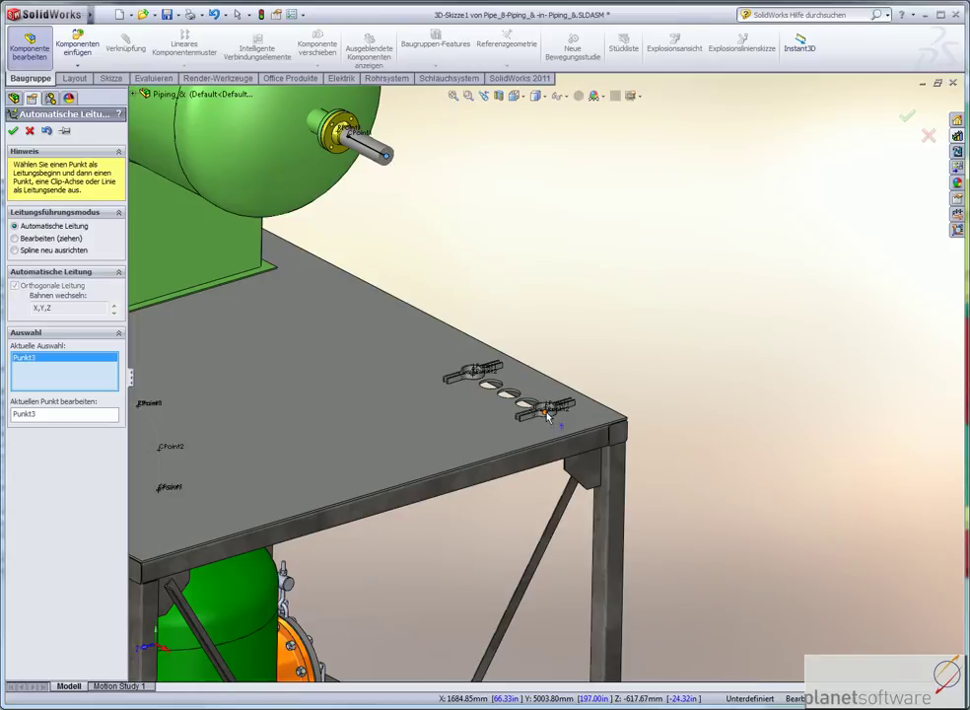
pyautogui.press('g')
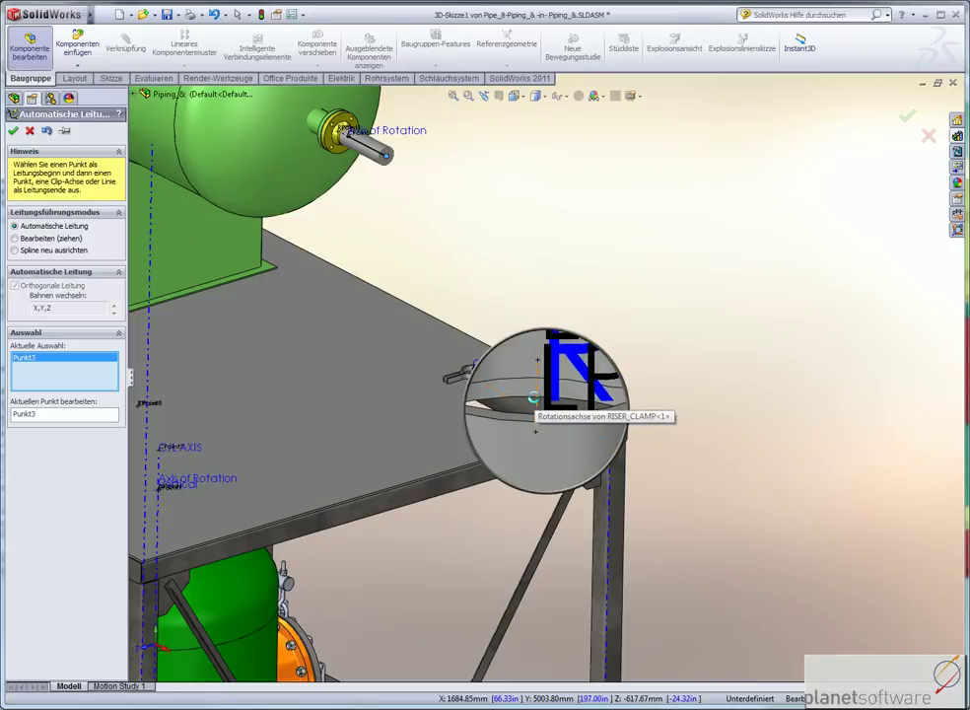
pyautogui.click(536, 401)
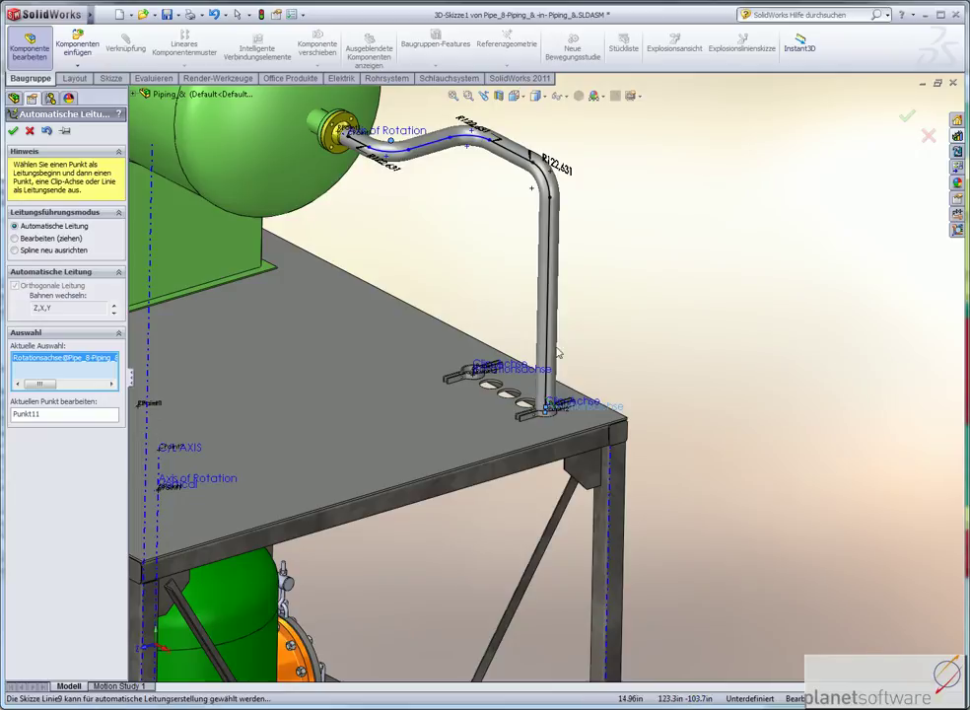
pyautogui.click(114, 309)
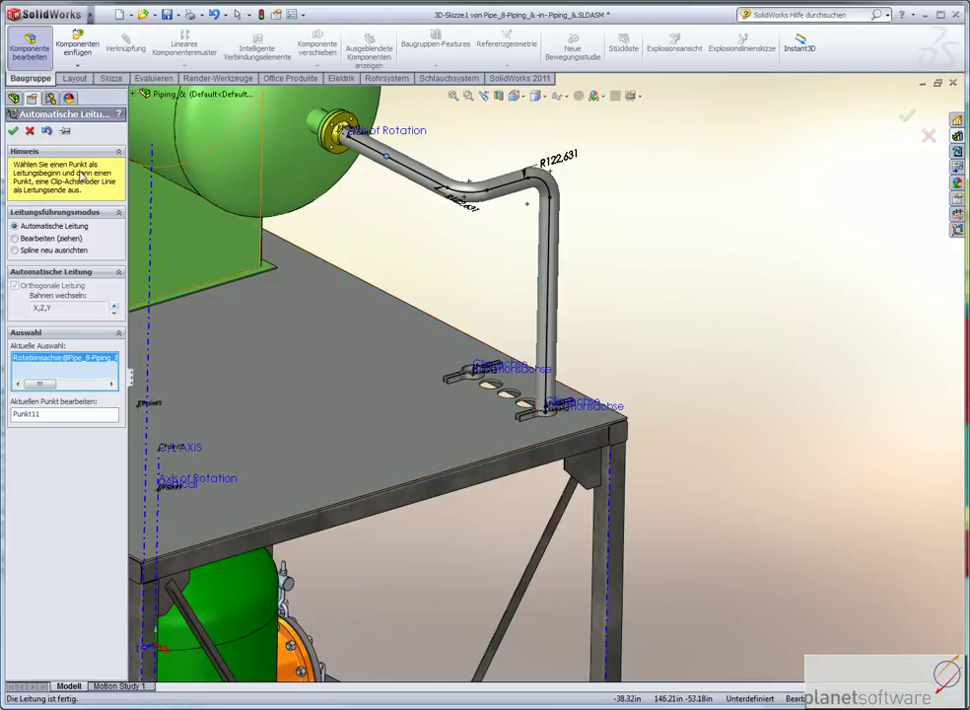
pyautogui.click(13, 130)
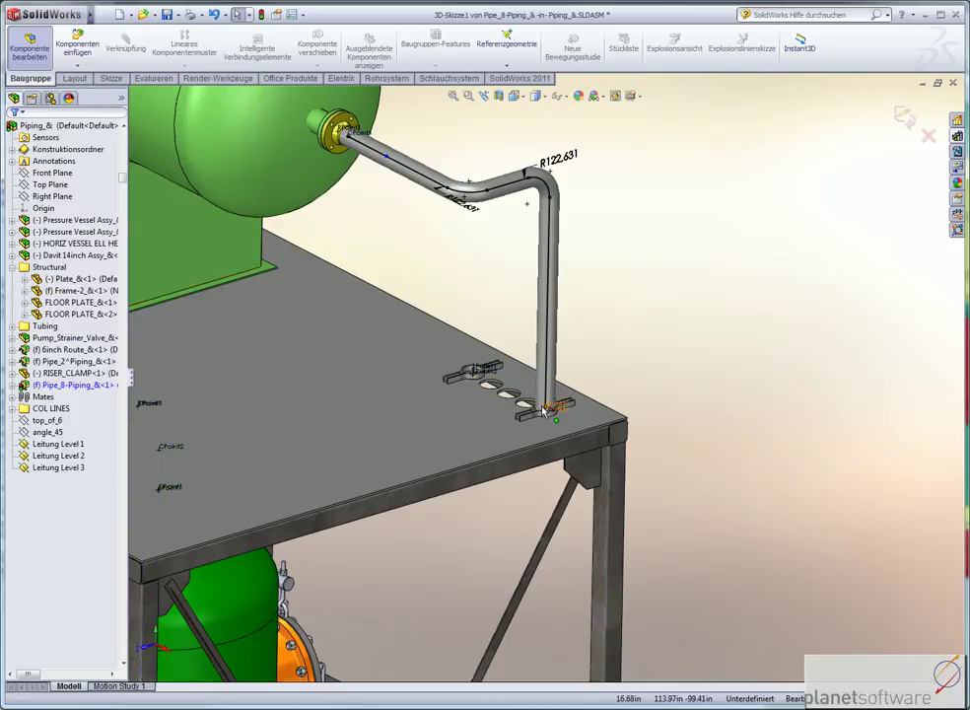
# Drag the pipe's end point down through the riser clamp to just below the table plate.
pyautogui.press('g')
pyautogui.scroll(-3, 578, 365)
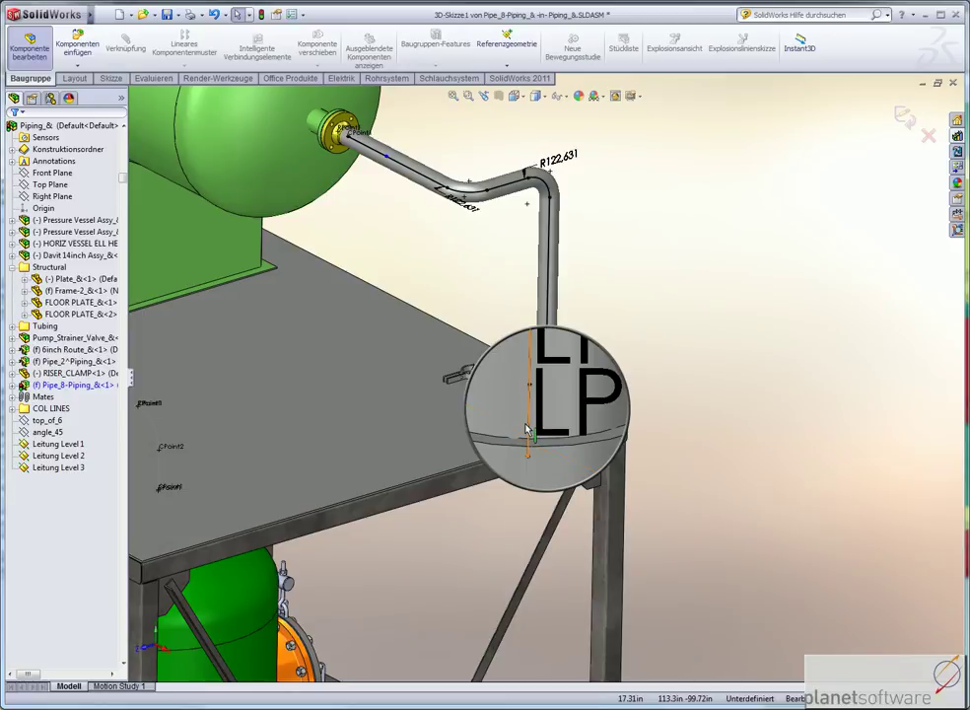
pyautogui.press('g')
pyautogui.moveTo(549, 421)
pyautogui.mouseDown()
pyautogui.moveTo(553, 564)
pyautogui.moveTo(545, 510)
pyautogui.mouseUp()
pyautogui.click(745, 500)
pyautogui.moveTo(696, 469); pyautogui.dragTo(619, 261, button='middle')
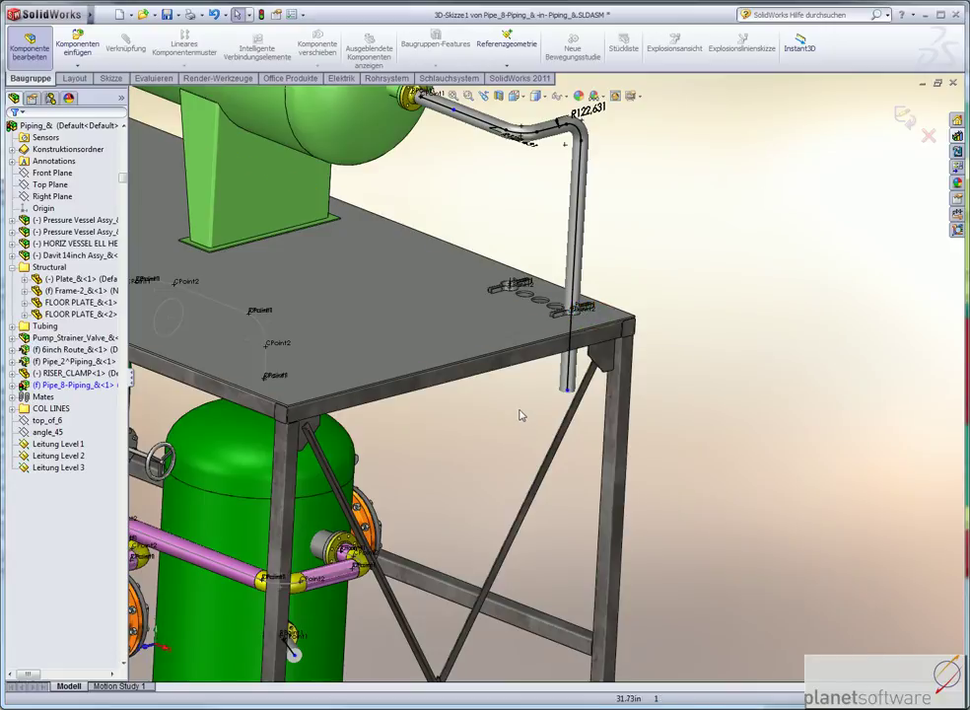
pyautogui.press('s')
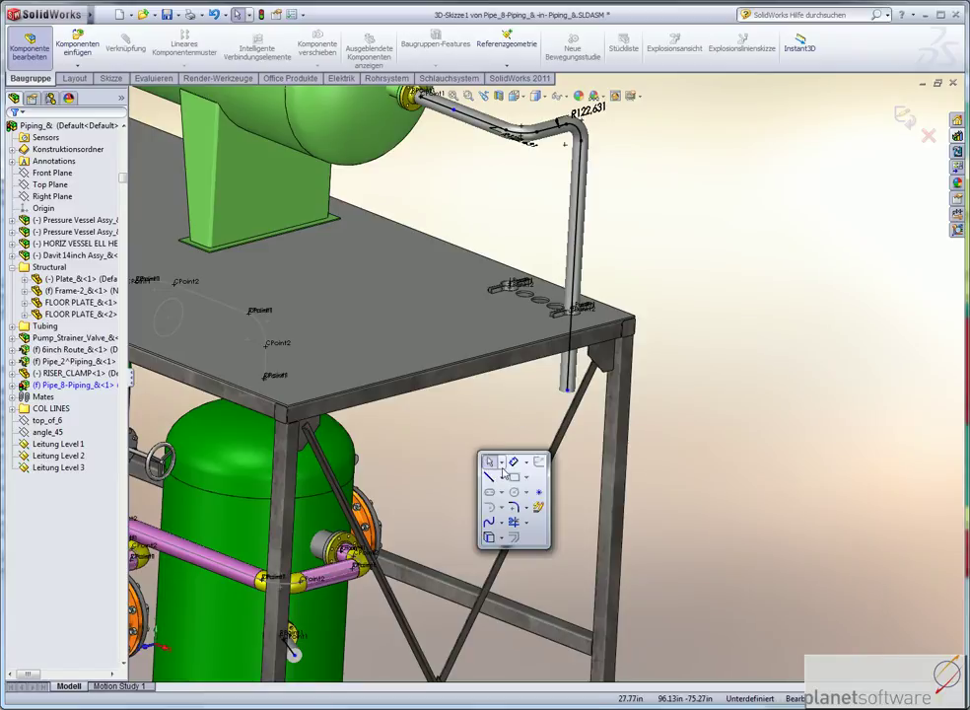
pyautogui.click(567, 391)
# Dimension the riser's lower end 500 from the top plate.
pyautogui.click(513, 331)
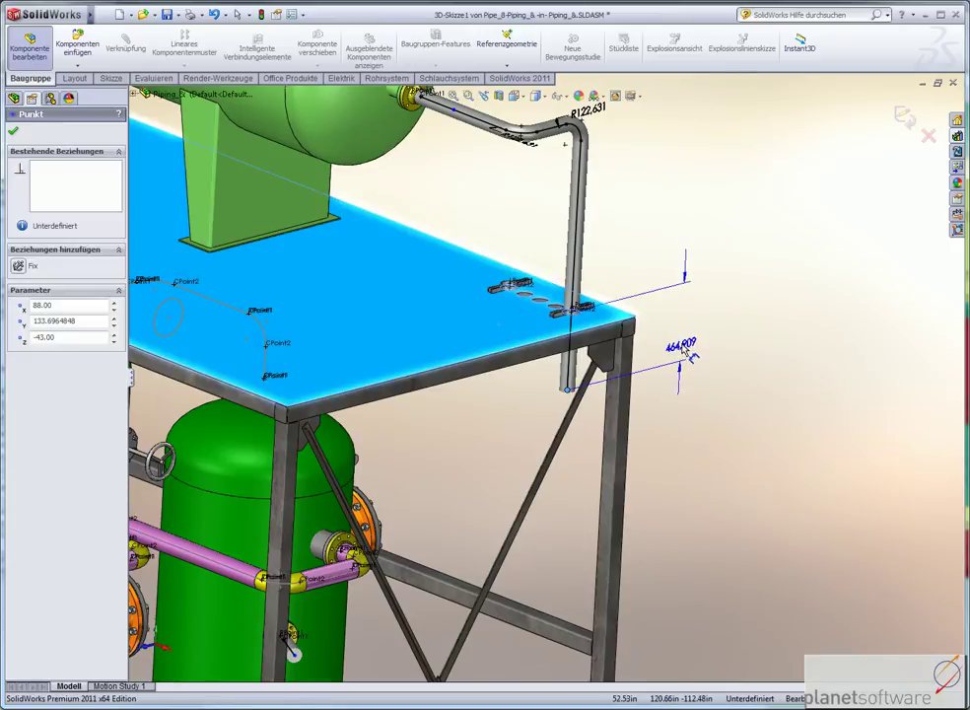
pyautogui.click(690, 357)
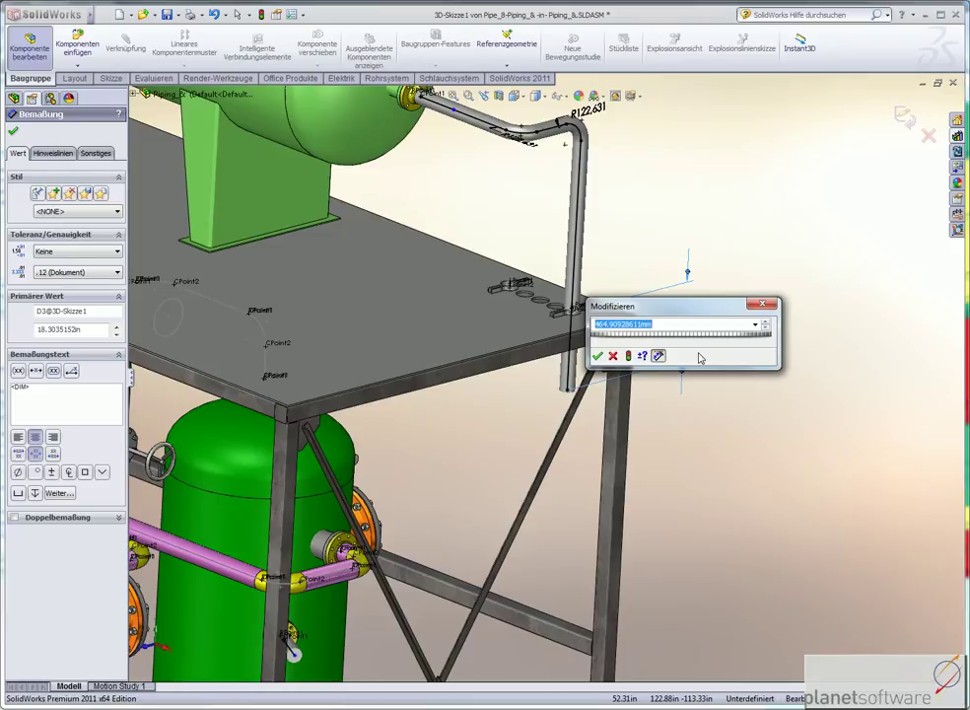
pyautogui.write('0,5m')
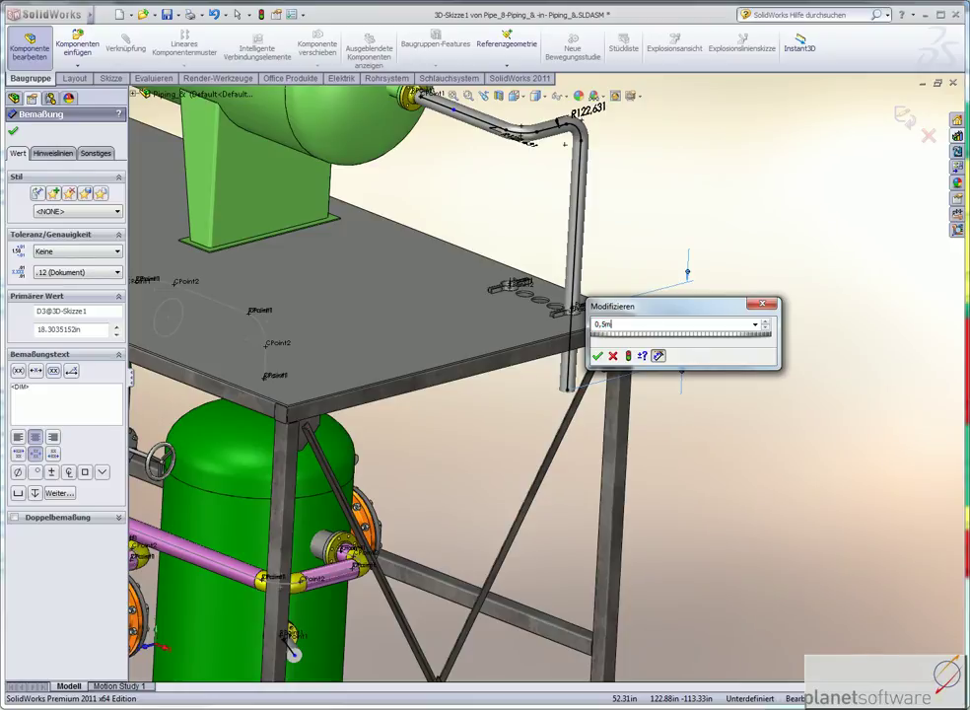
pyautogui.press('Return')
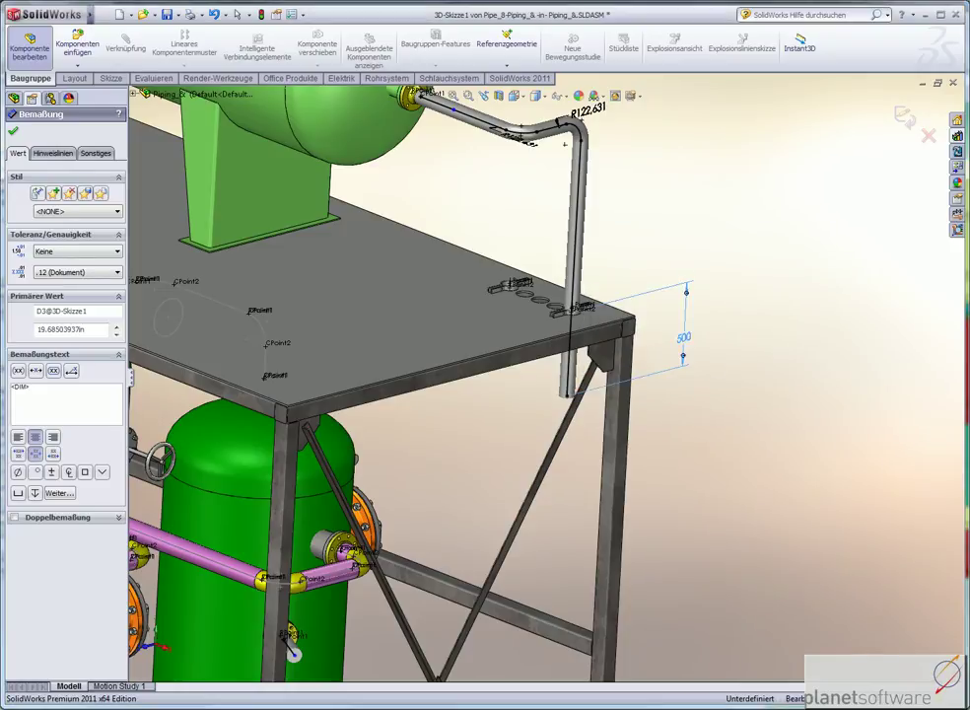
pyautogui.press('Escape')
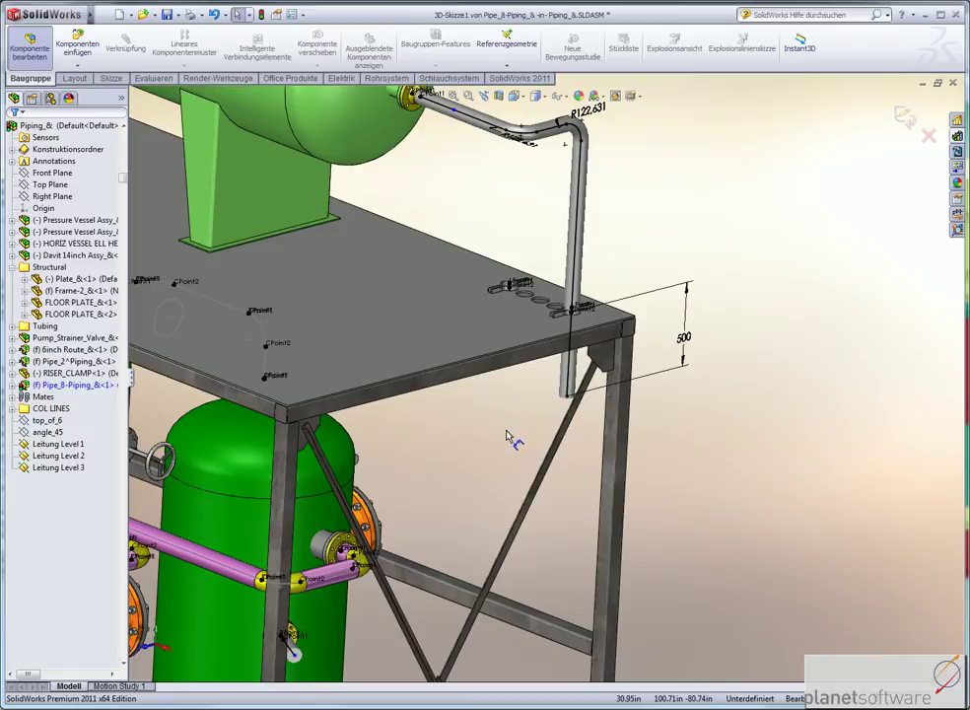
pyautogui.press('s')
pyautogui.click(562, 483)
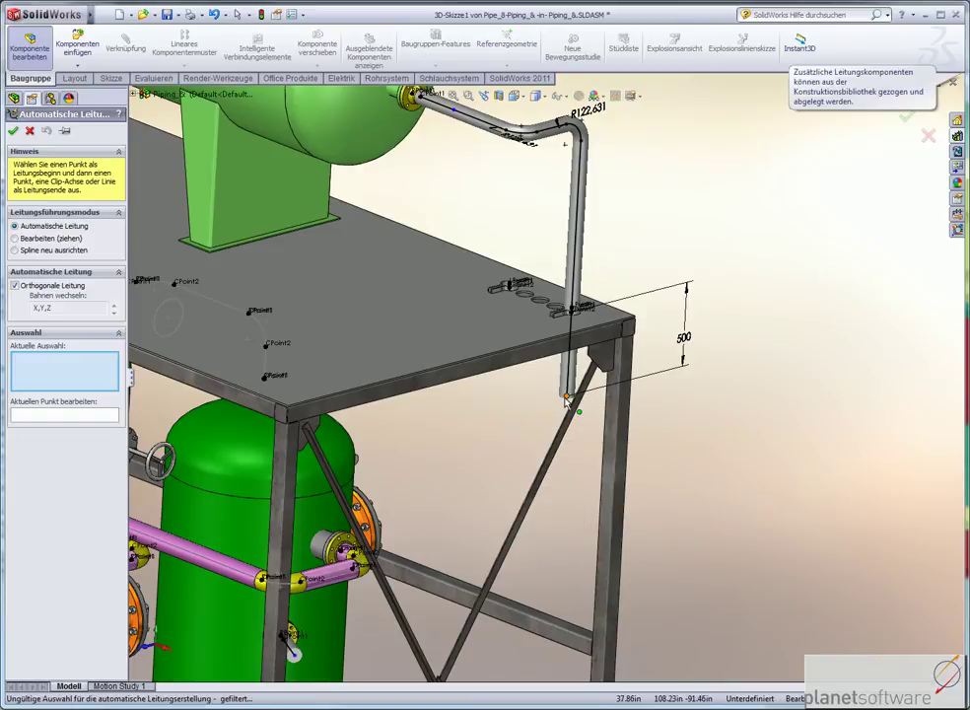
# Auto-route the riser end to the tank stub in Y,Z,X order, then remove the 500 dimension.
pyautogui.click(566, 396)
pyautogui.click(292, 656)
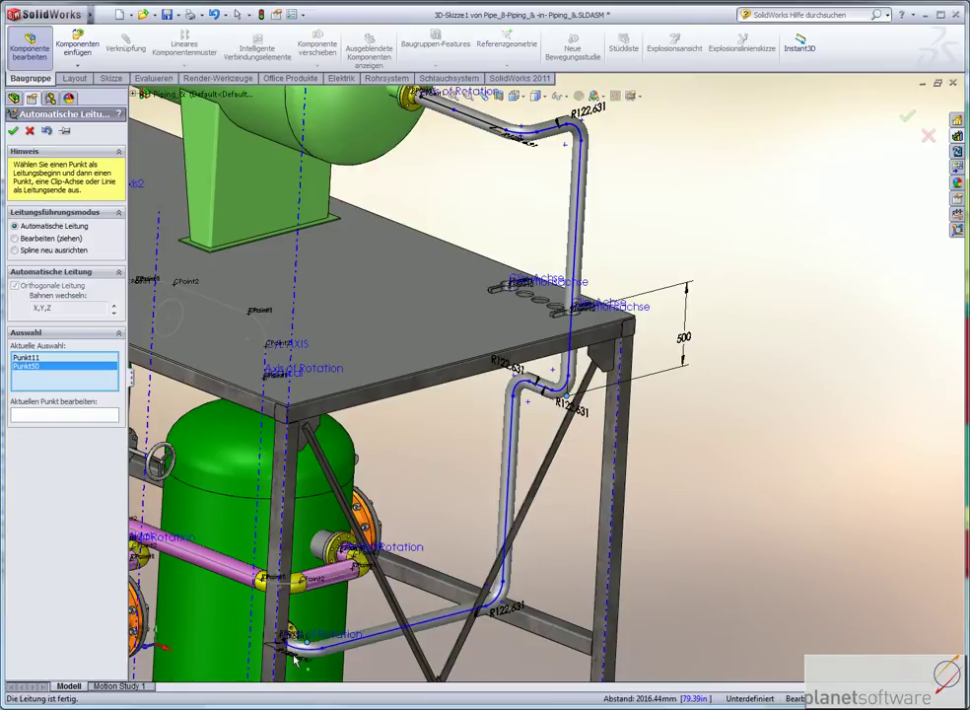
pyautogui.moveTo(374, 591)
pyautogui.mouseDown(button='middle')
pyautogui.moveTo(407, 535)
pyautogui.moveTo(246, 394)
pyautogui.mouseUp(button='middle')
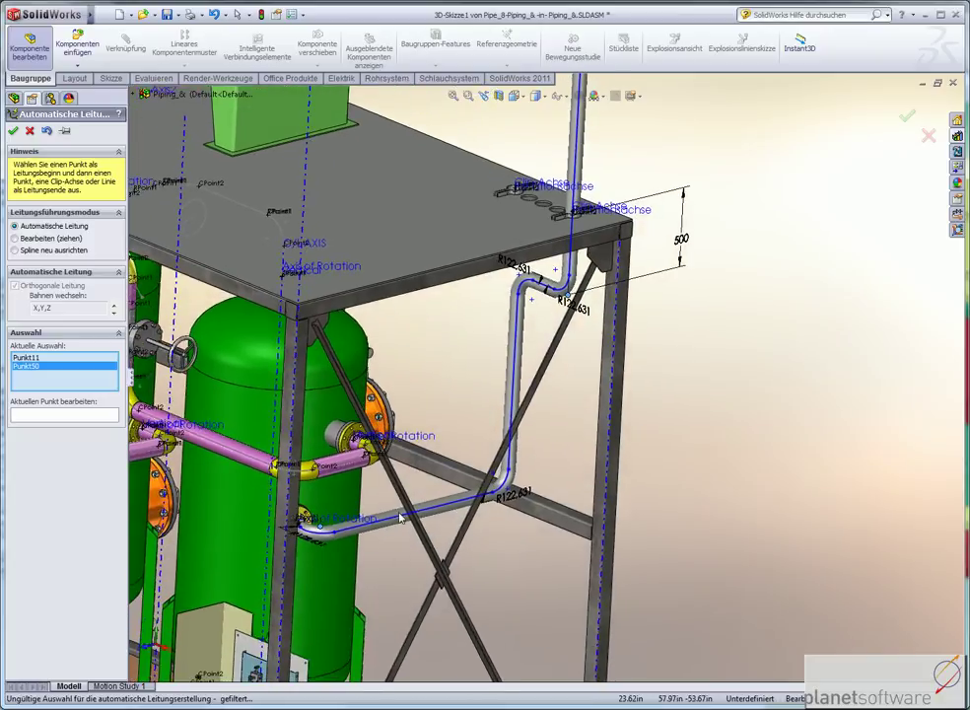
pyautogui.click(115, 310)
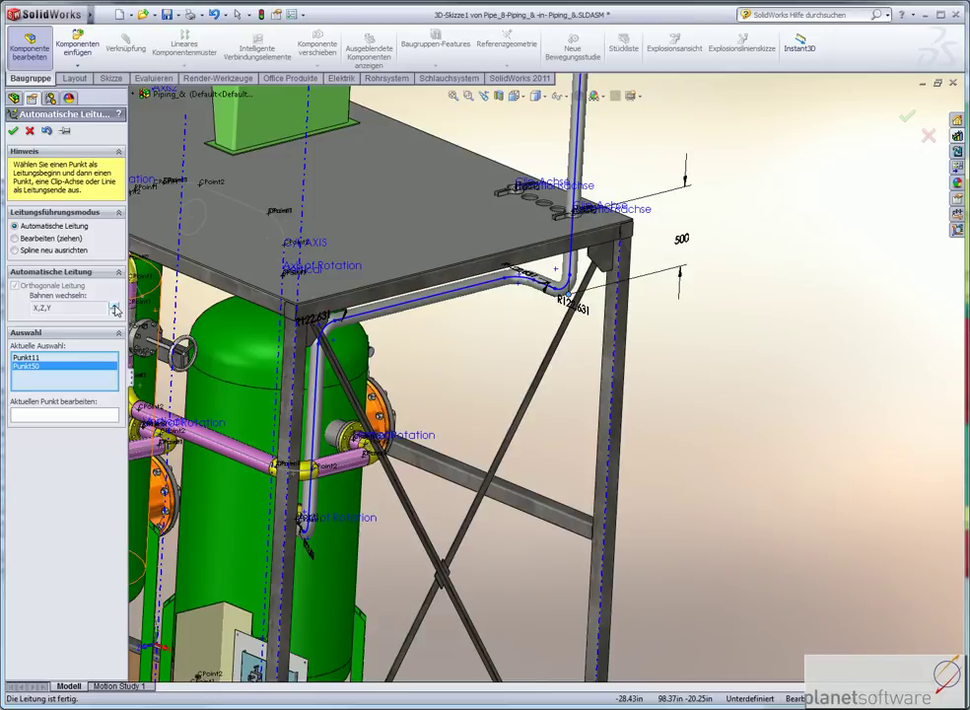
pyautogui.click(115, 310)
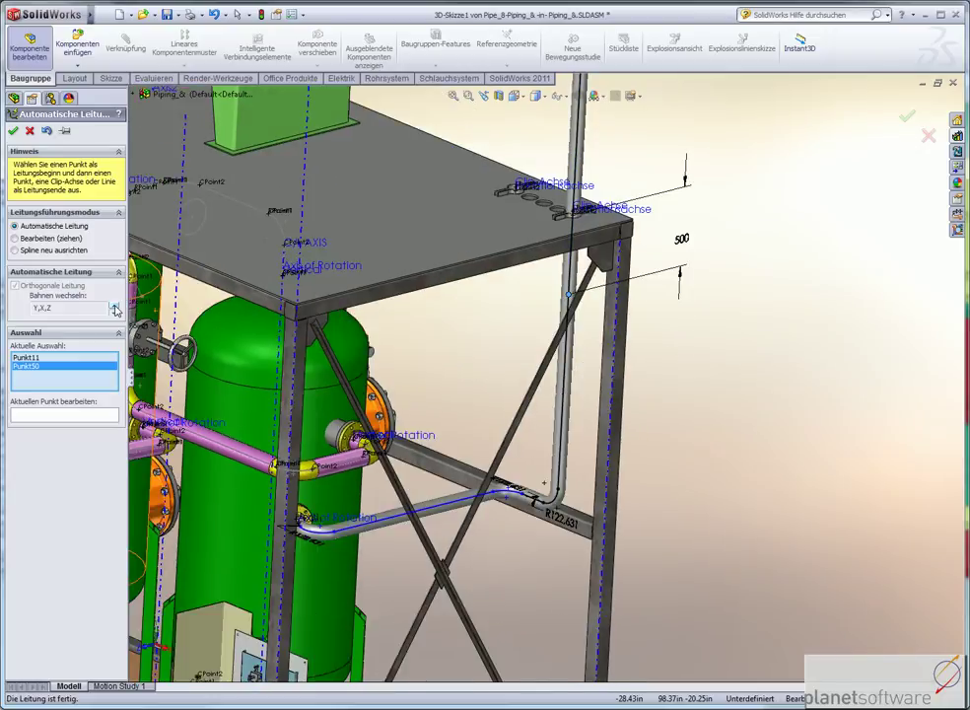
pyautogui.click(115, 309)
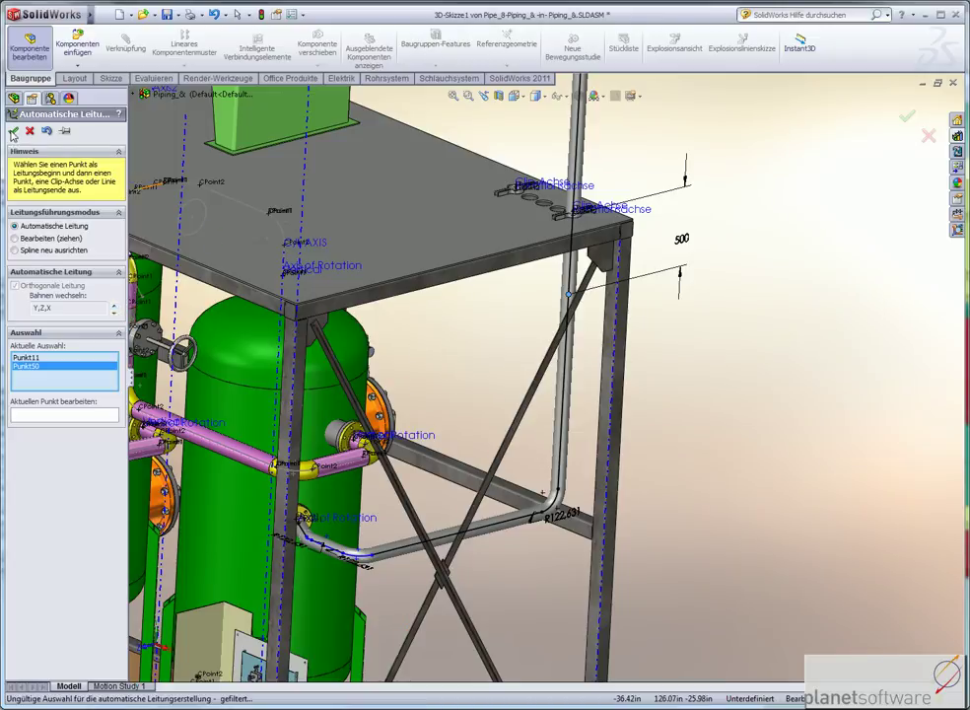
pyautogui.click(13, 132)
pyautogui.click(682, 239)
pyautogui.press('Escape')
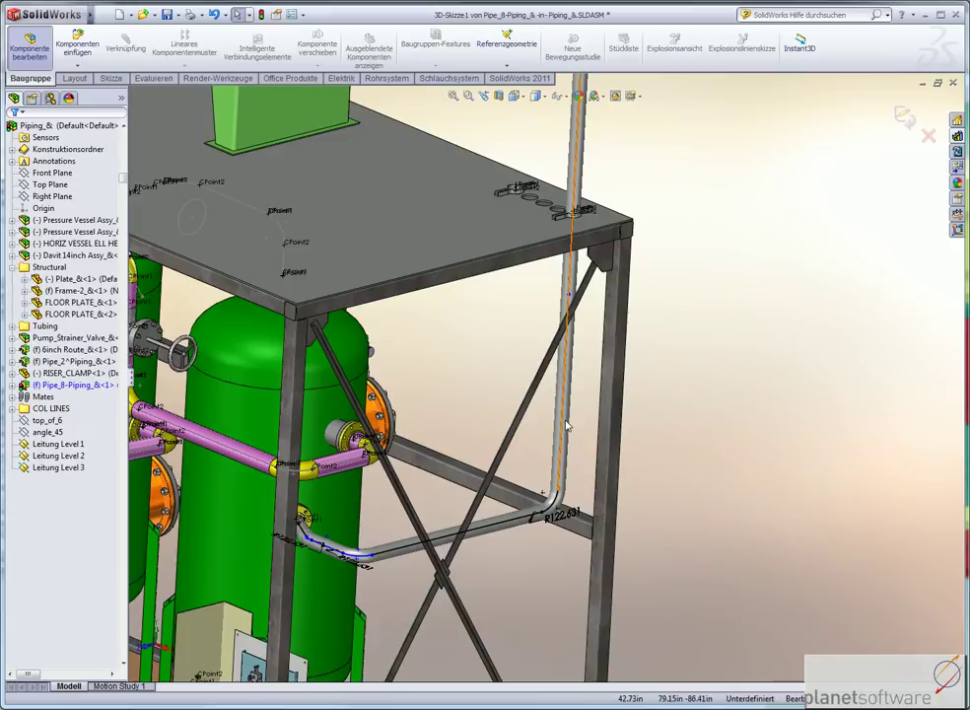
# Check the vertical route line's Along Y, tangent and intersection relations in Line Properties.
pyautogui.click(570, 293)
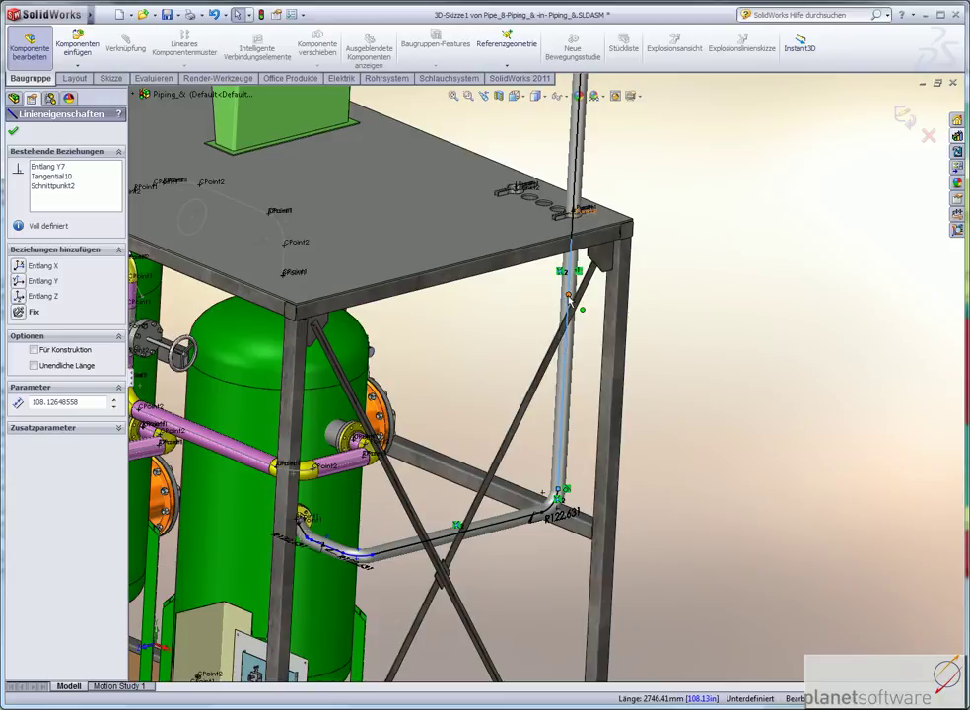
pyautogui.click(585, 368)
pyautogui.click(567, 396)
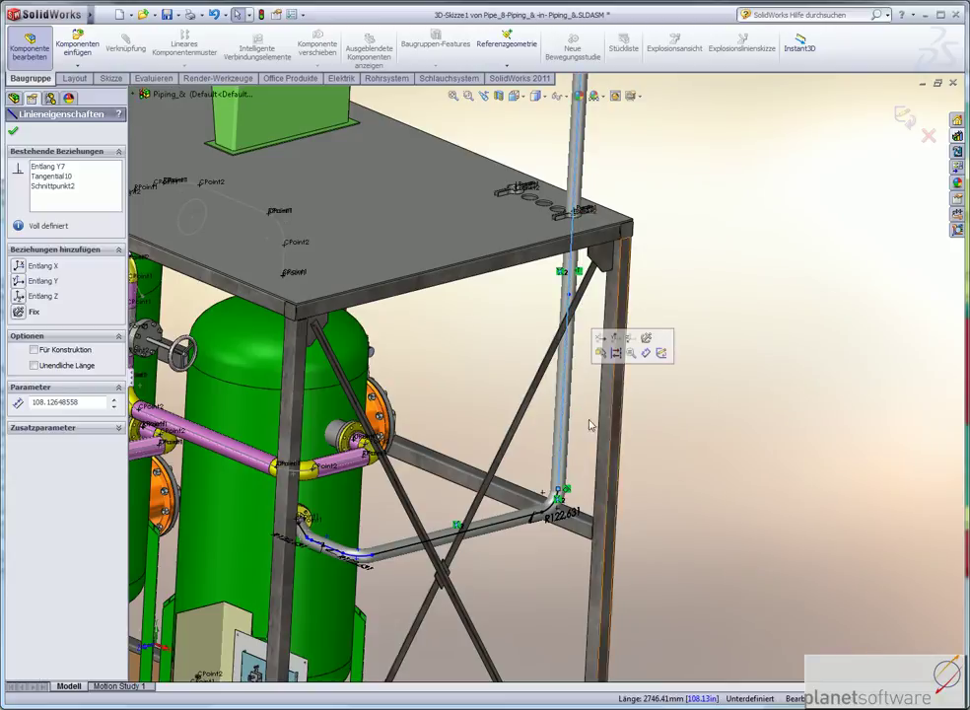
pyautogui.moveTo(603, 212)
pyautogui.mouseDown(button='middle')
pyautogui.moveTo(612, 211)
pyautogui.moveTo(596, 246)
pyautogui.mouseUp(button='middle')
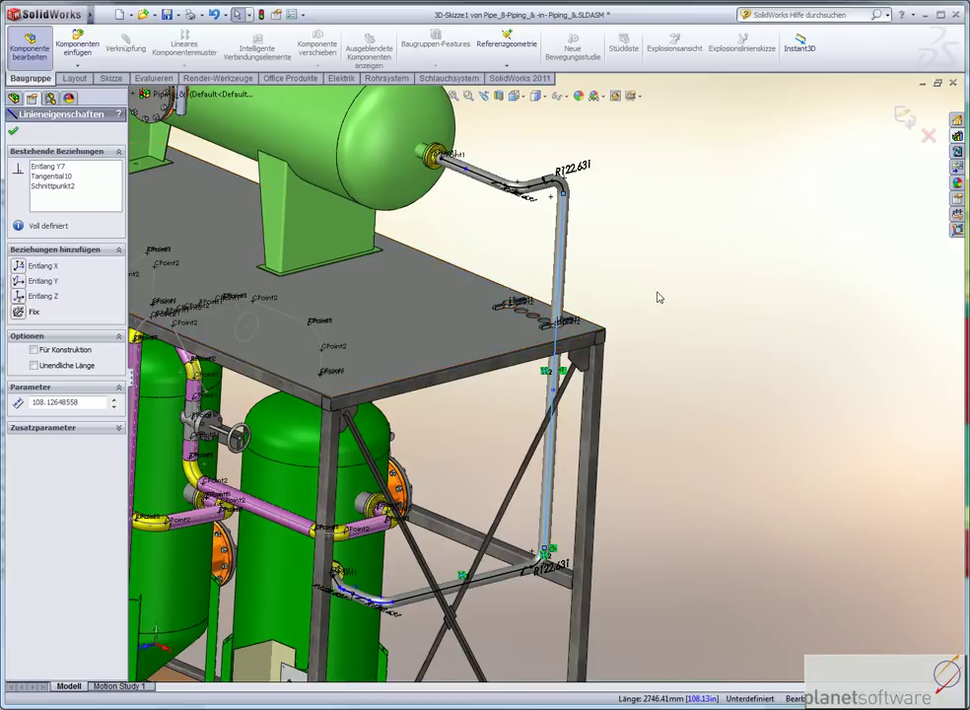
pyautogui.click(747, 478)
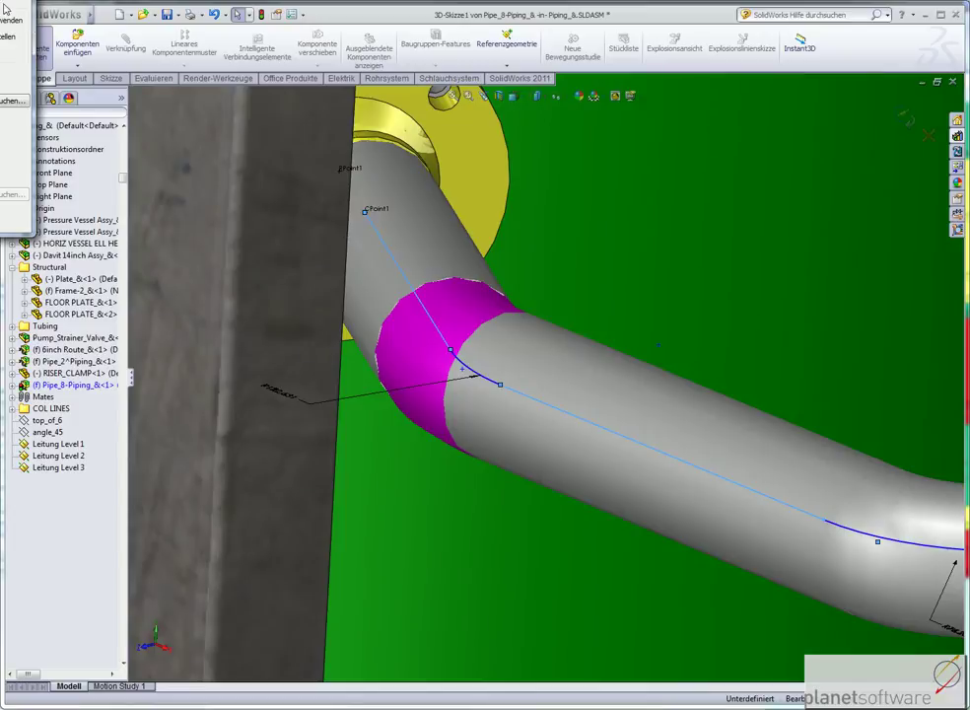
# Switch the 30° bend to a custom compound_elbow in the 45SL LR Inch 3 Sch 40 configuration.
pyautogui.moveTo(26, 20); pyautogui.dragTo(443, 214)
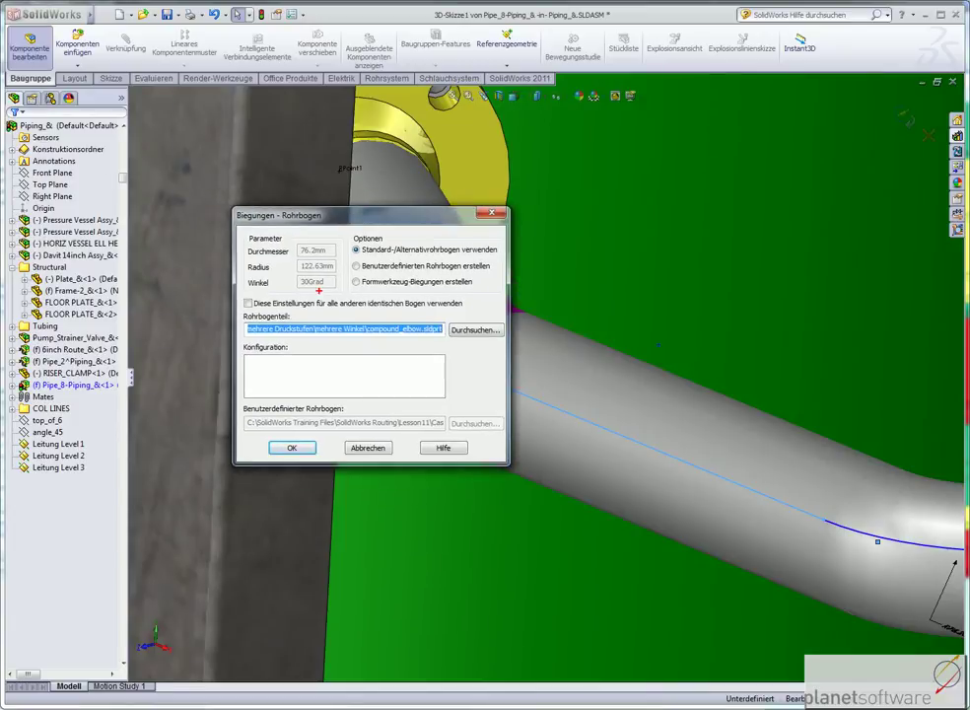
pyautogui.moveTo(322, 273); pyautogui.dragTo(321, 270)
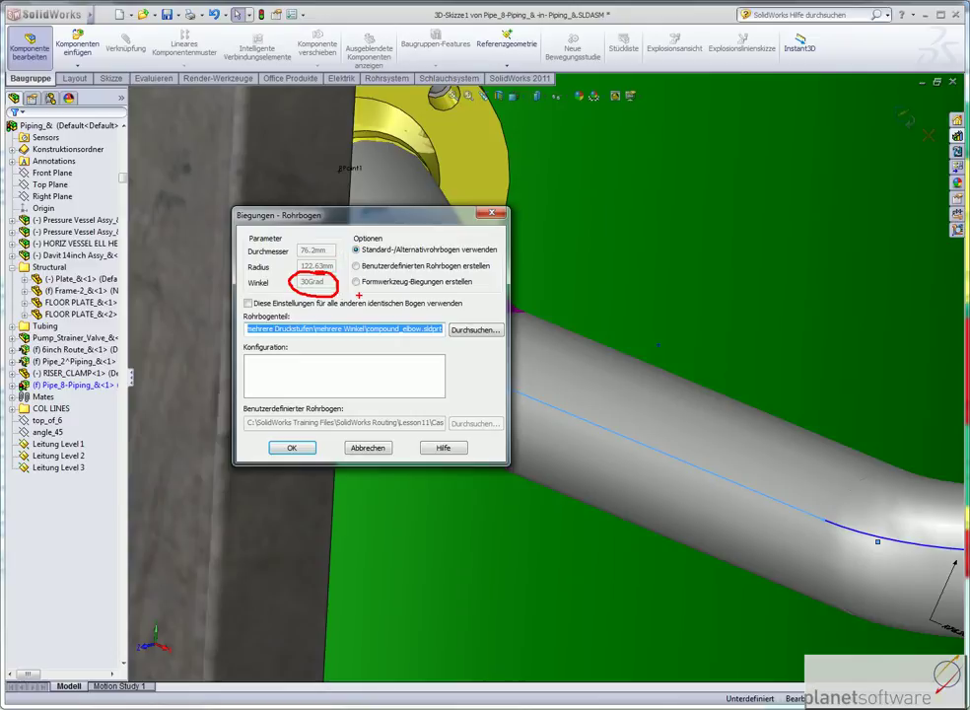
pyautogui.moveTo(296, 214); pyautogui.dragTo(115, 399)
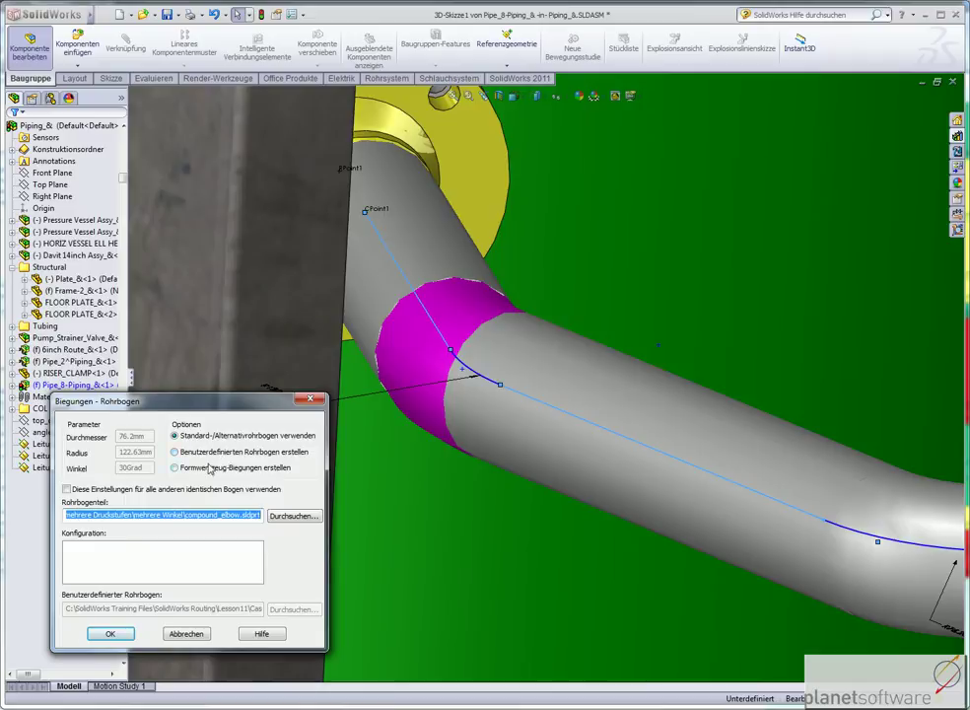
pyautogui.click(207, 453)
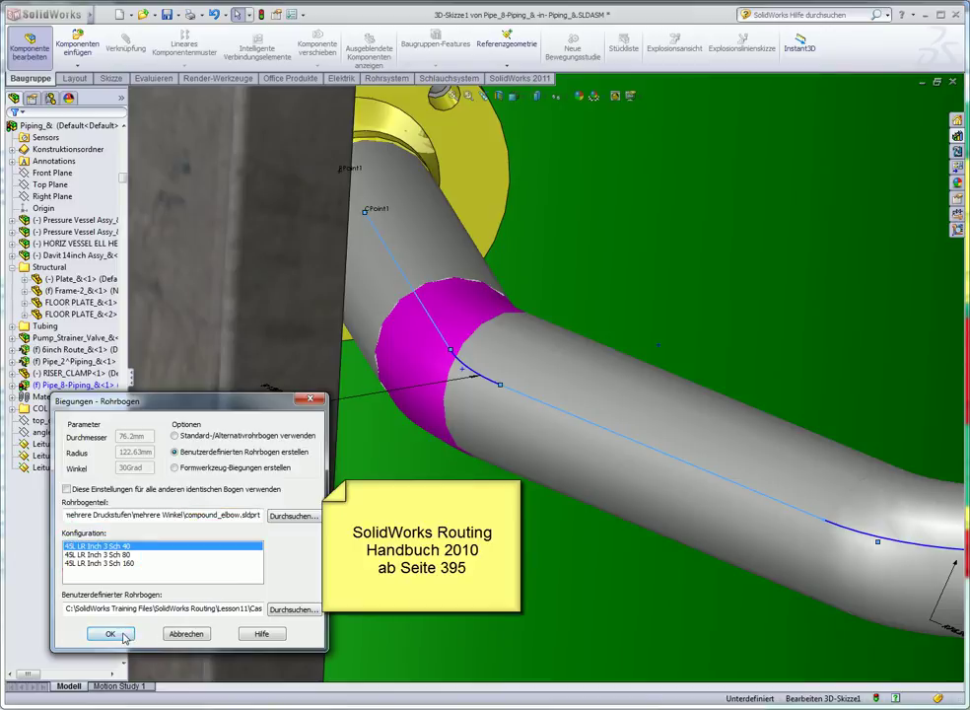
pyautogui.click(123, 636)
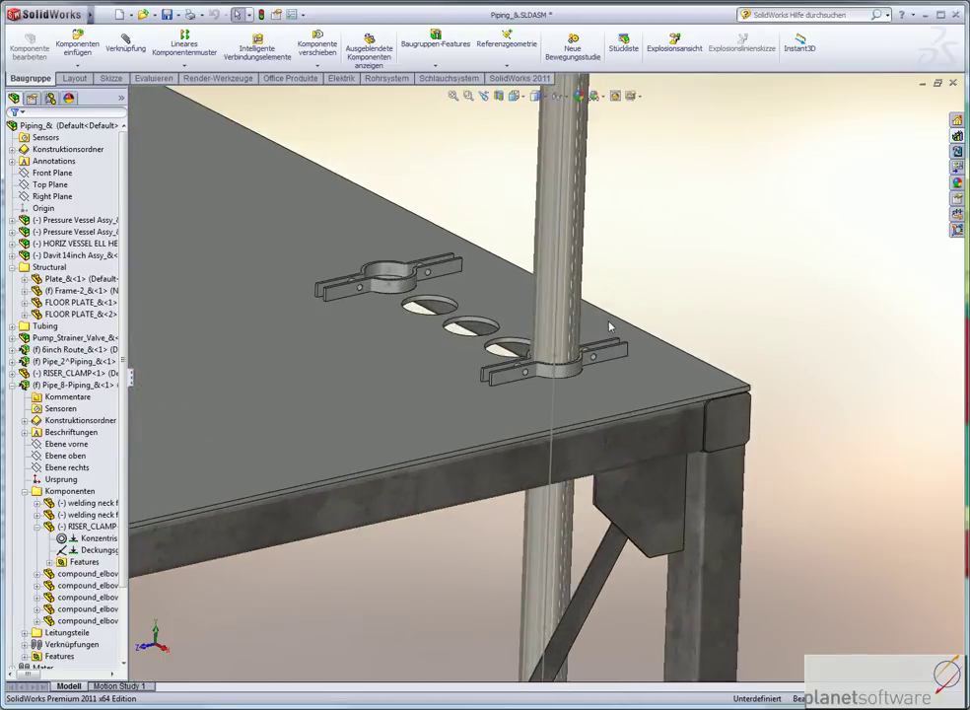
# Select RISER_CLAMP and the Pipe_8 route in the FeatureManager to show the clamp's mates.
pyautogui.click(607, 355)
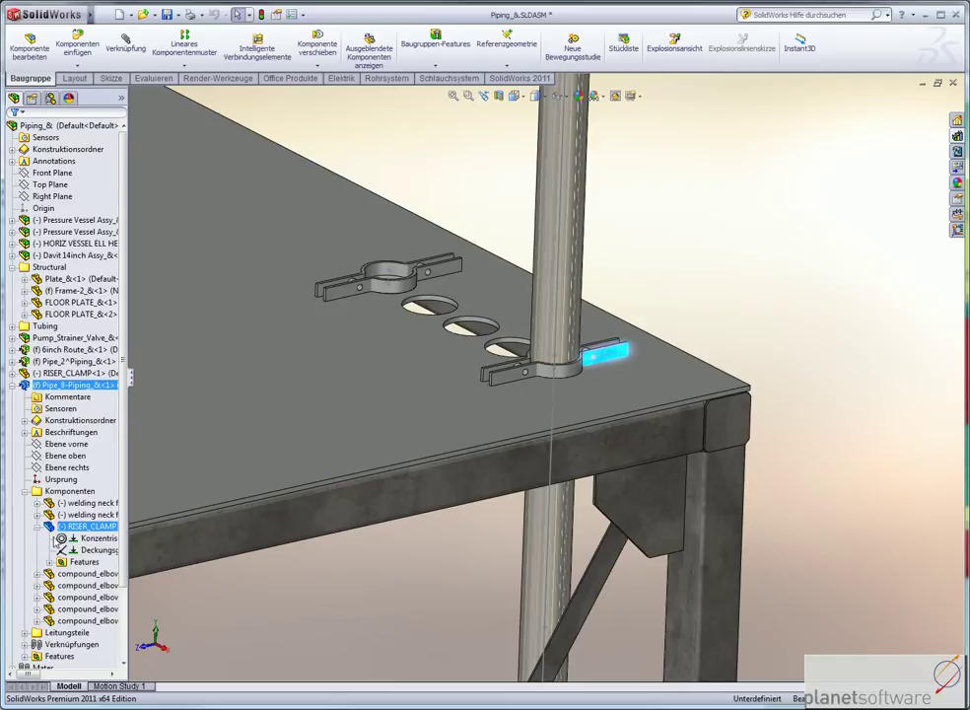
pyautogui.click(55, 386)
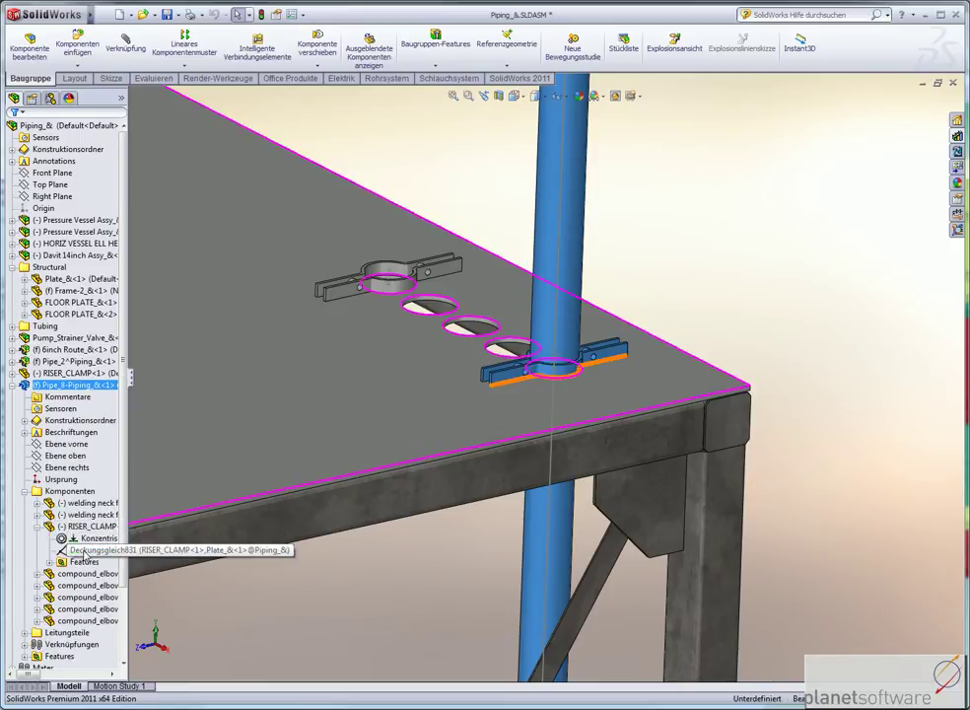
# Replace the concentric mate's plate face with a different hole face, Fläche<3>.
pyautogui.rightClick(85, 540)
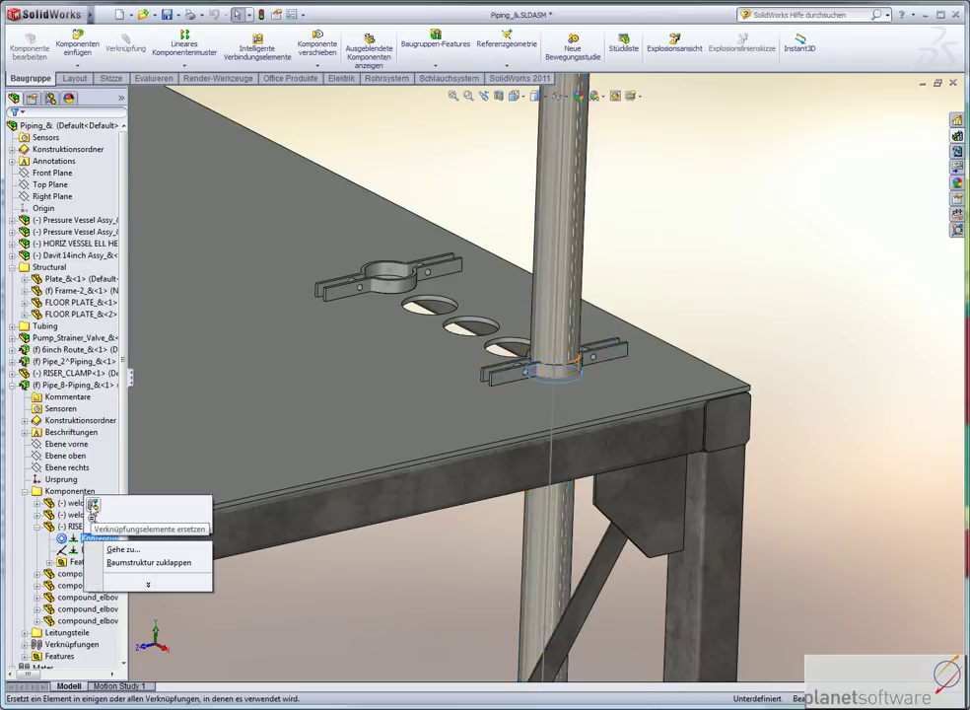
pyautogui.click(93, 506)
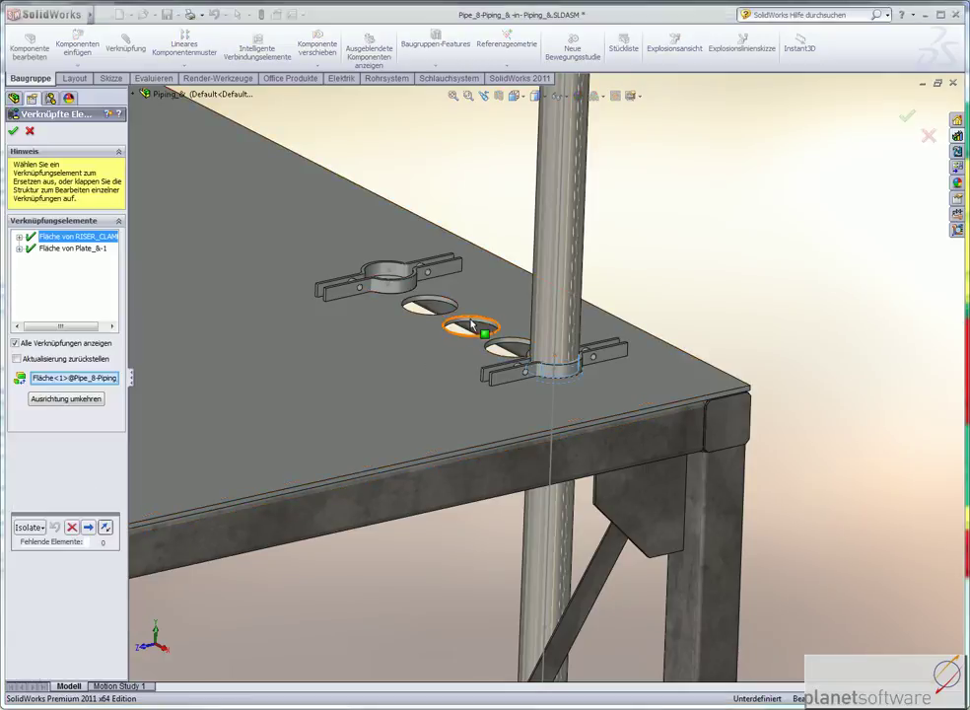
pyautogui.click(227, 275)
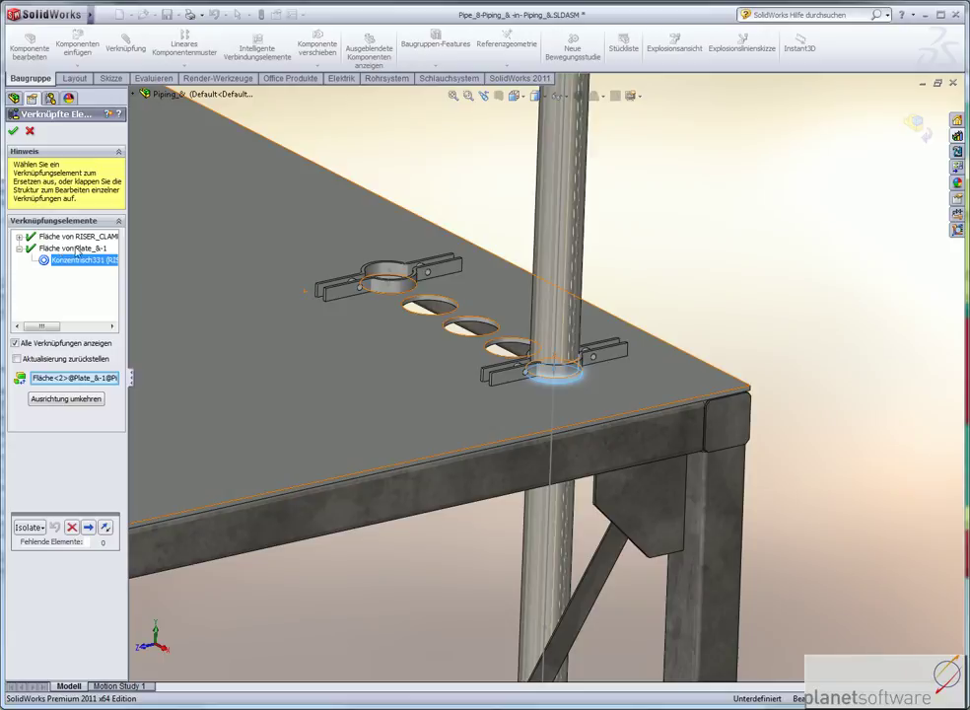
pyautogui.press('g')
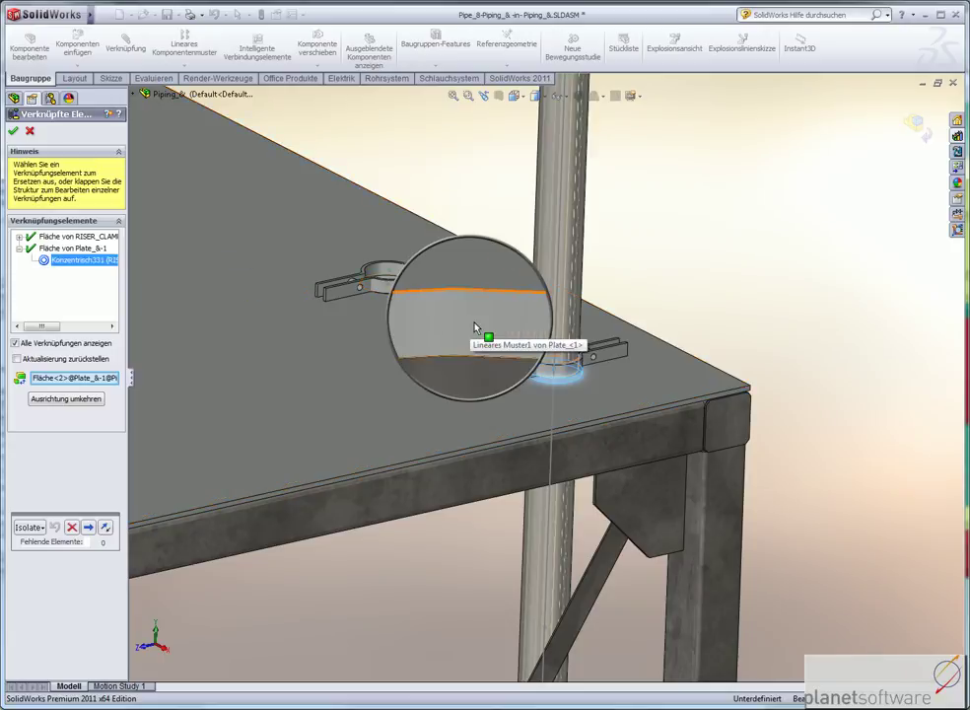
pyautogui.click(475, 327)
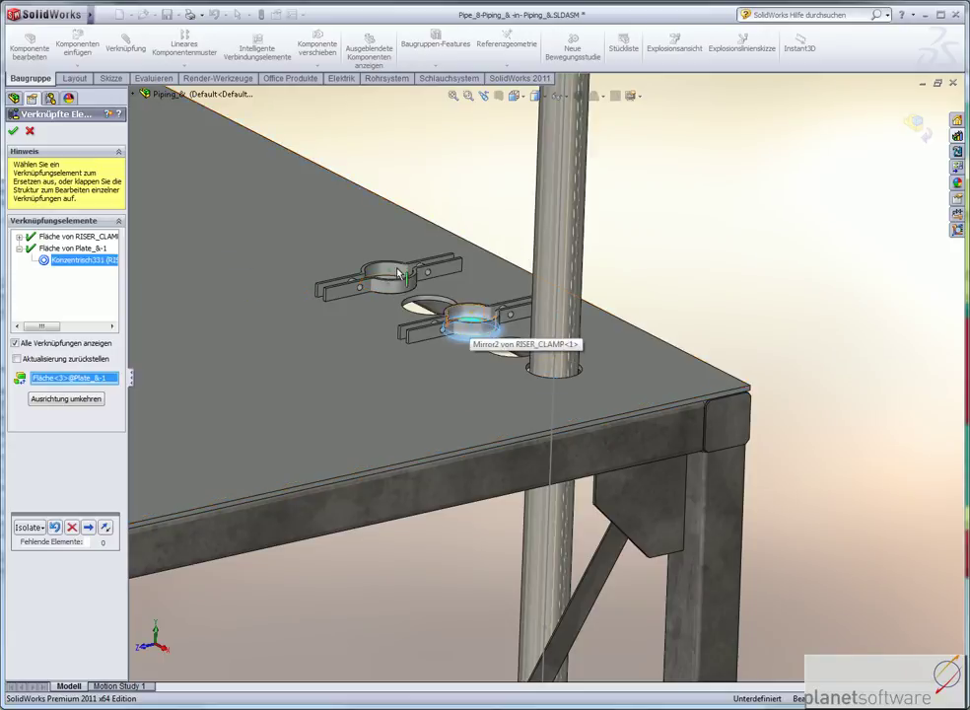
pyautogui.moveTo(326, 292); pyautogui.dragTo(336, 294, button='middle')
pyautogui.scroll(3, 337, 293)
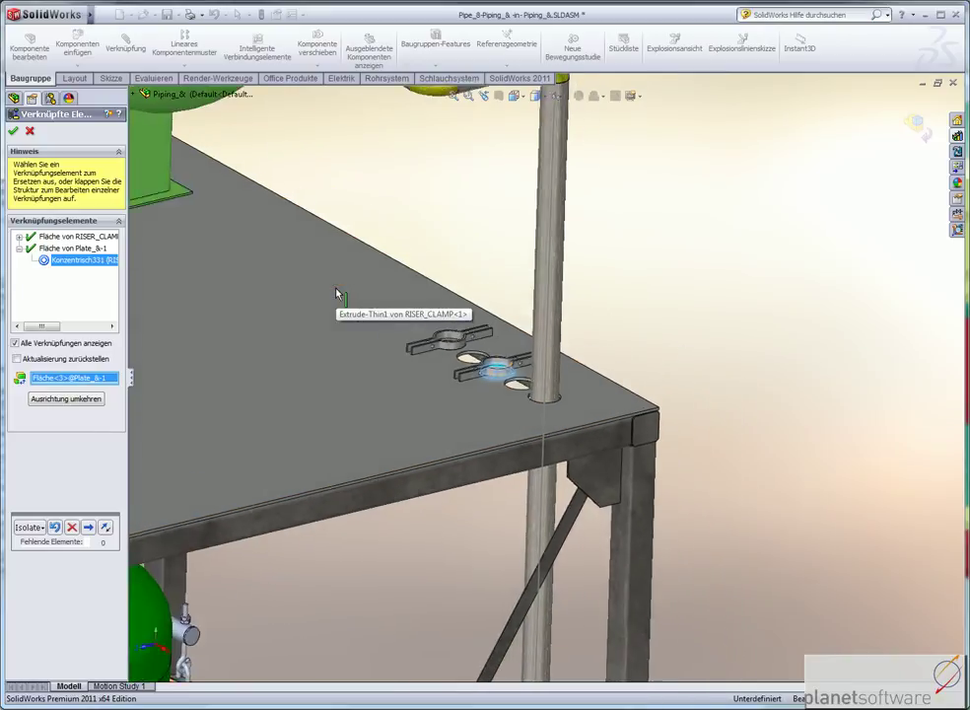
pyautogui.scroll(3, 330, 292)
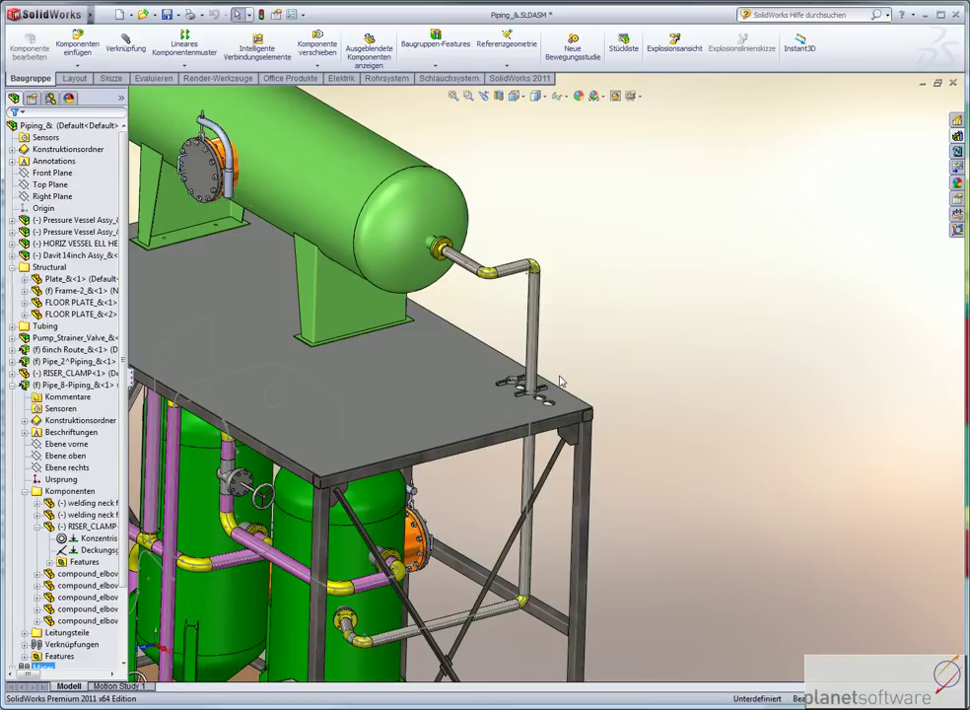
# Edit the Pipe_8 route, focusing on the lower pipe by the tank.
pyautogui.scroll(-3, 518, 392)
pyautogui.scroll(-1, 524, 397)
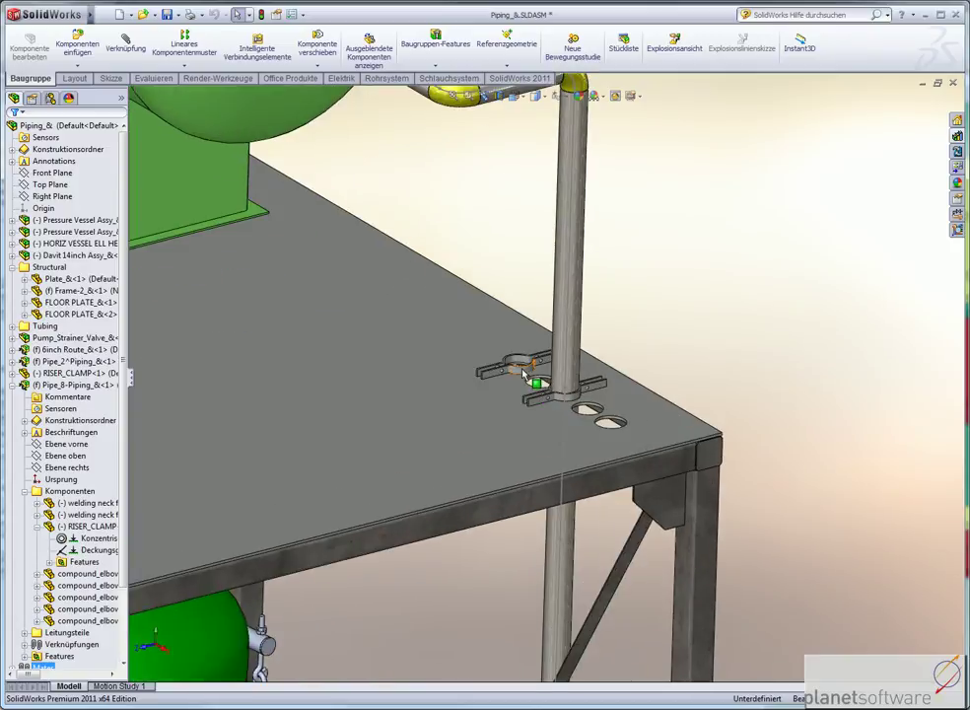
pyautogui.rightClick(580, 306)
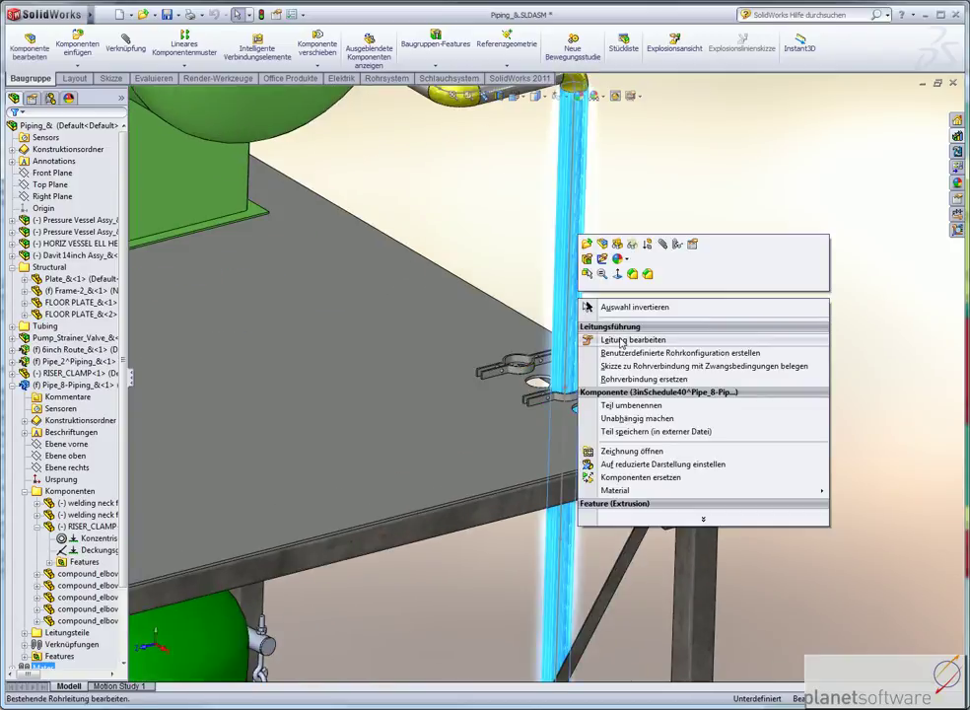
pyautogui.click(614, 340)
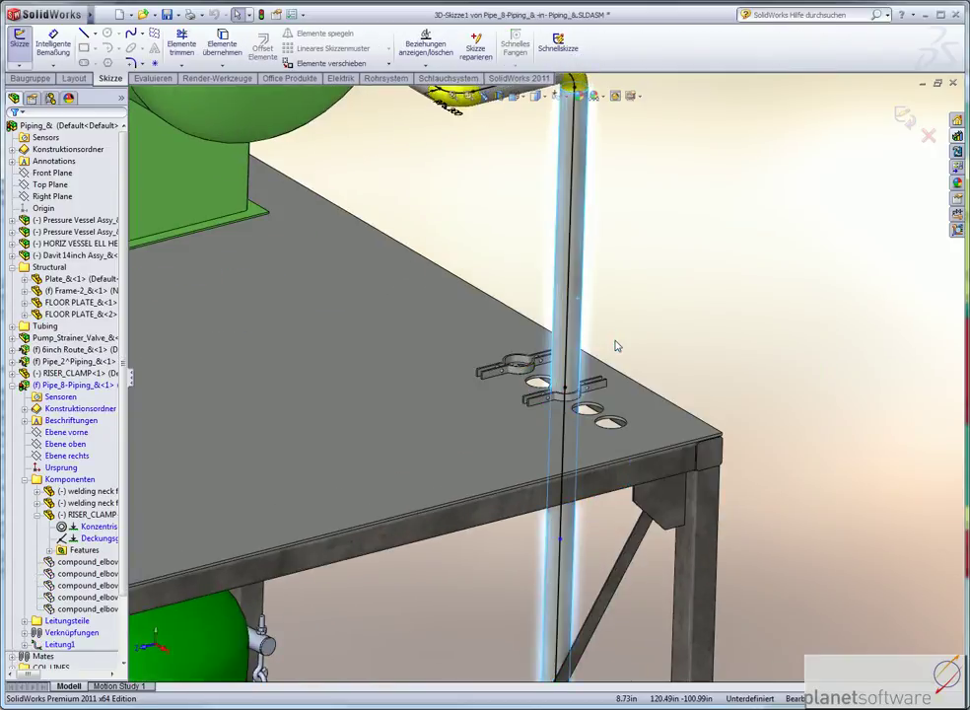
pyautogui.keyDown('ctrl'); pyautogui.moveTo(615, 345); pyautogui.dragTo(573, 233, button='middle'); pyautogui.keyUp('ctrl')
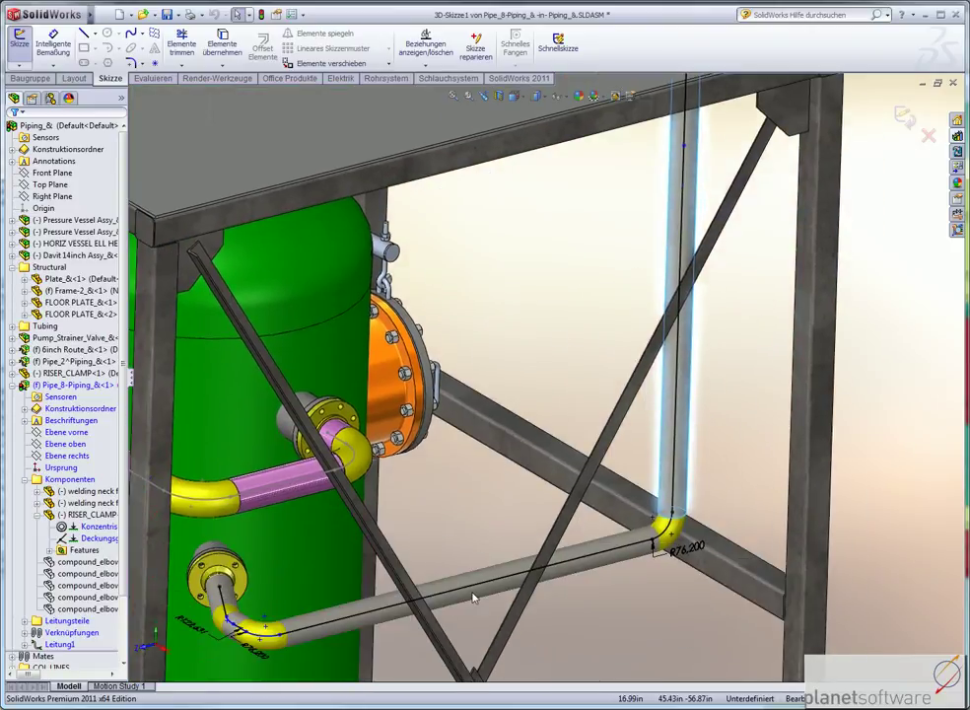
# Insert a straight tee inch from T-Stücke > mehrere Druckstufen on the lower pipe, branch up, as Tee Inch 3 Sch40.
pyautogui.click(957, 136)
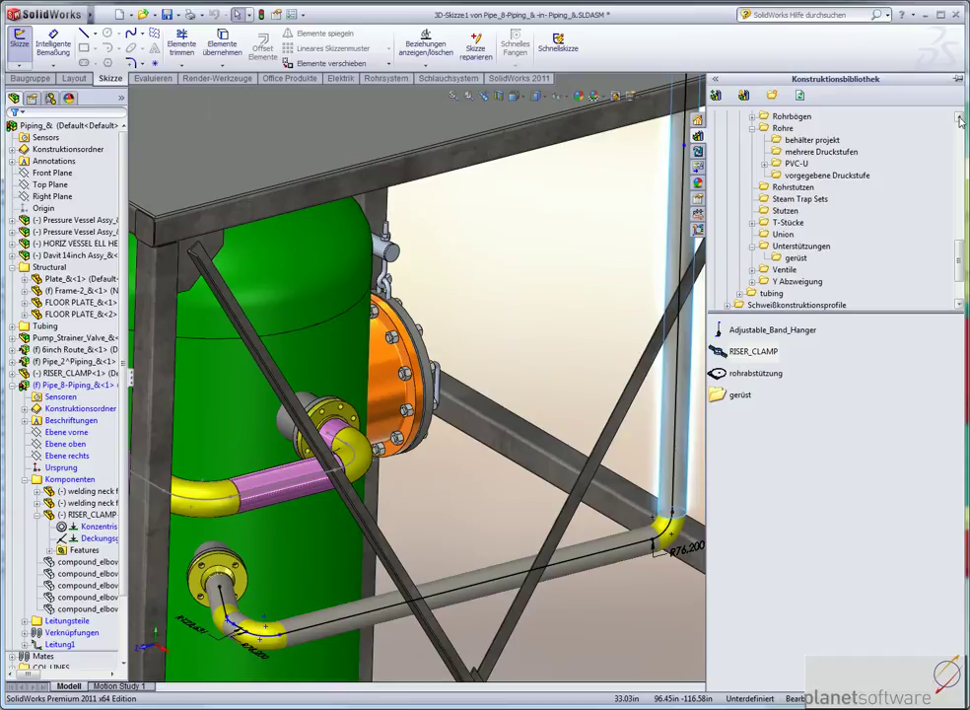
pyautogui.click(958, 78)
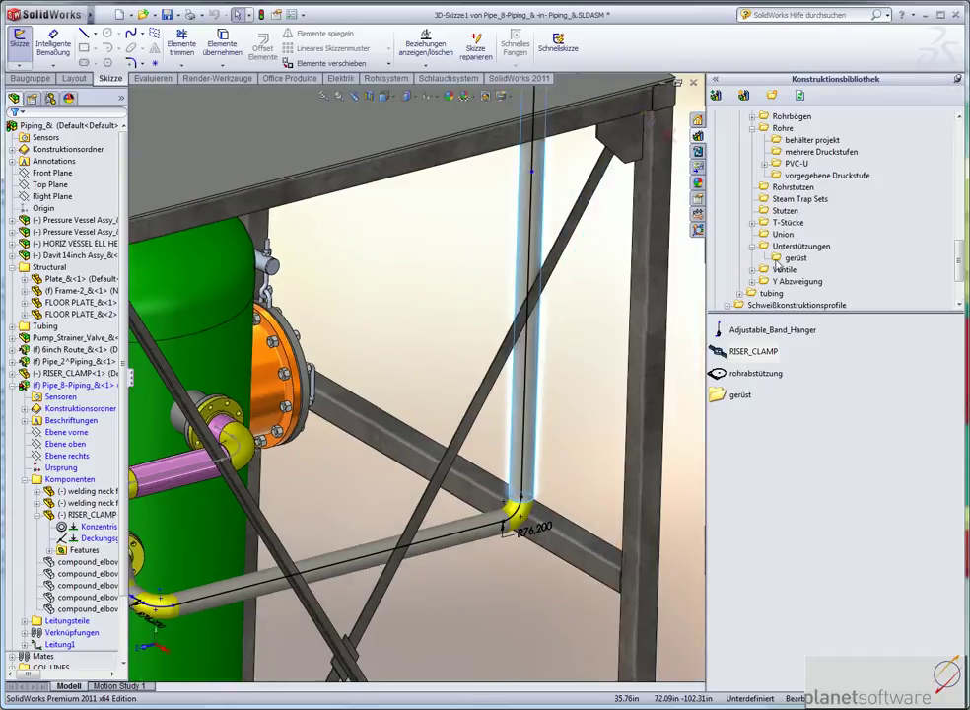
pyautogui.doubleClick(788, 223)
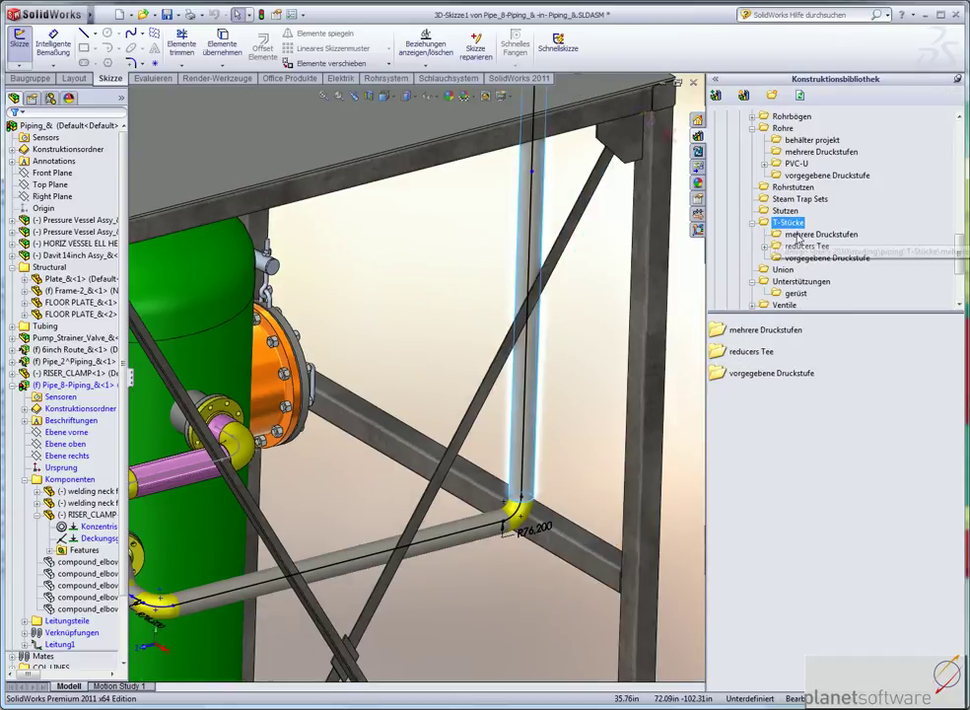
pyautogui.click(798, 237)
pyautogui.moveTo(756, 398); pyautogui.dragTo(351, 568)
pyautogui.press('Tab')
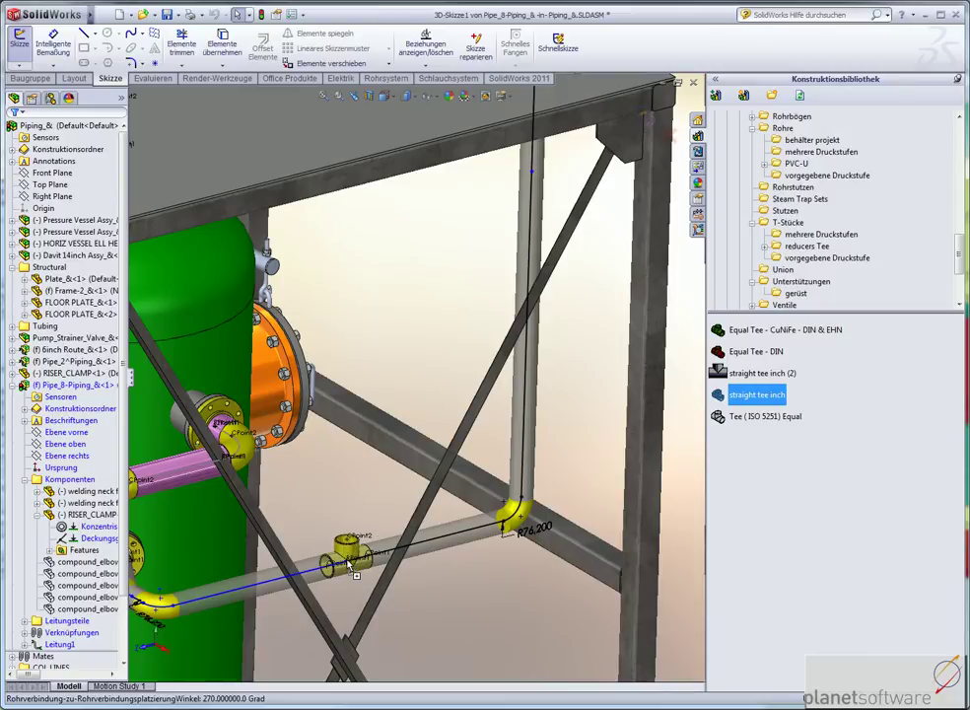
pyautogui.click(352, 566)
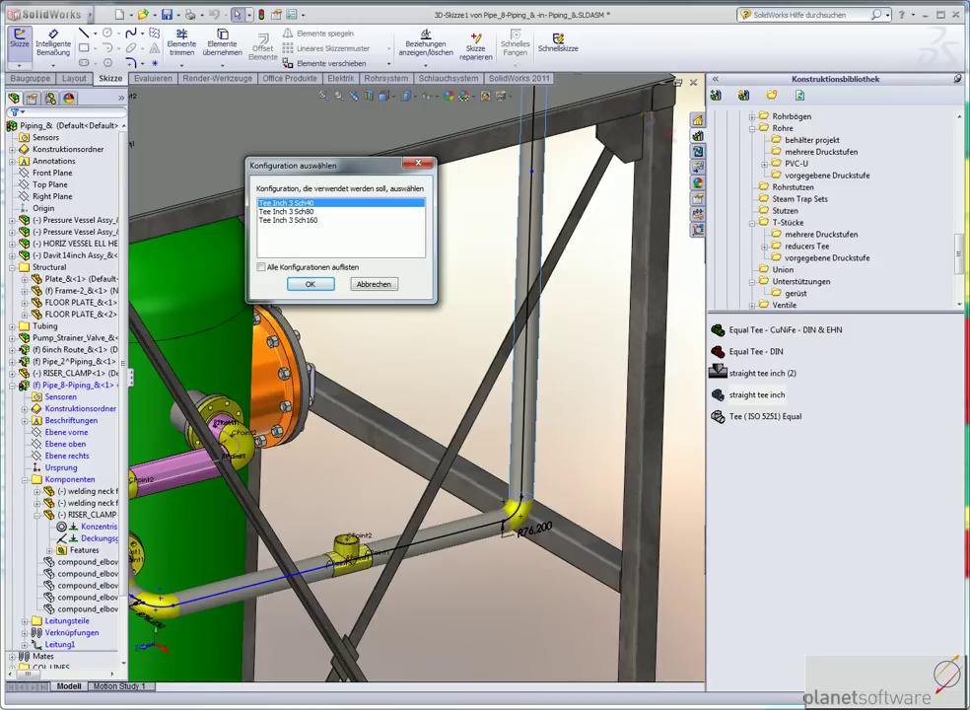
pyautogui.click(310, 284)
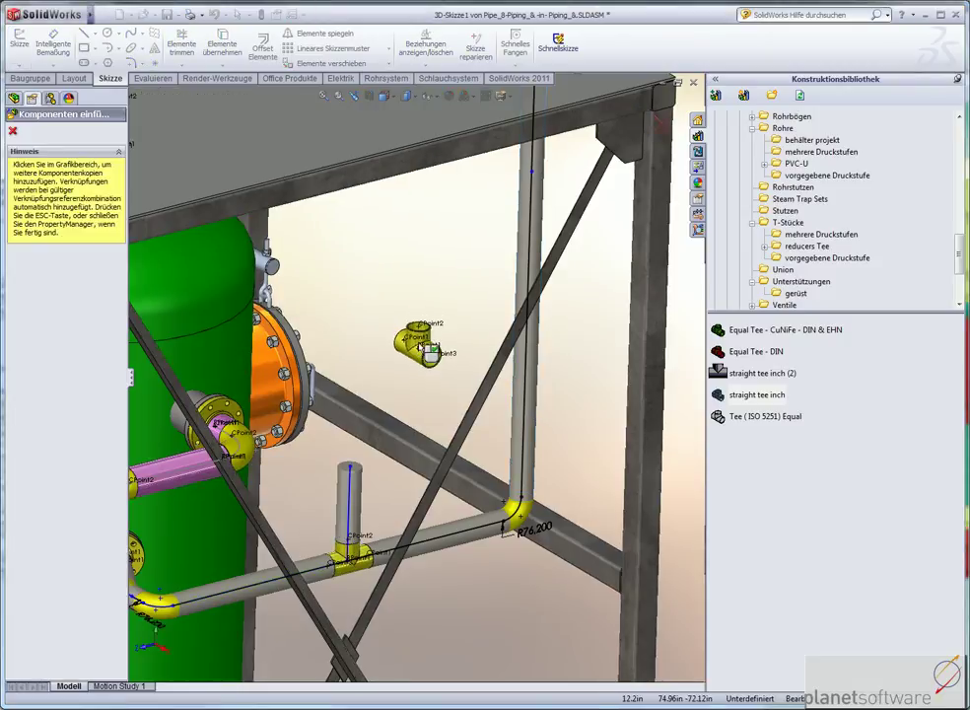
pyautogui.press('Escape')
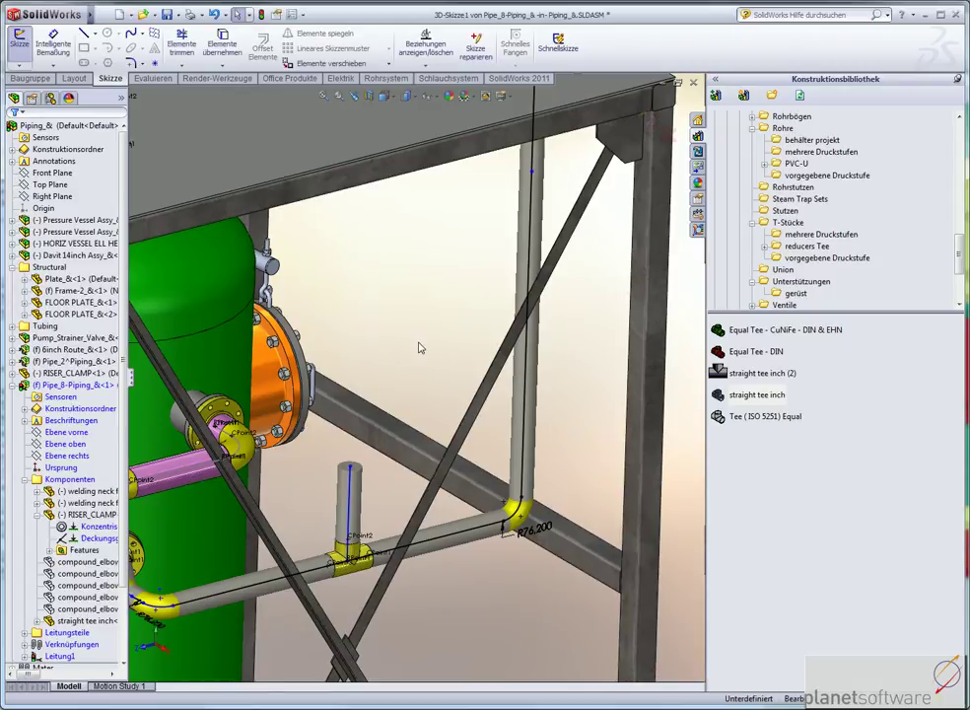
pyautogui.scroll(3, 381, 379)
pyautogui.scroll(2, 378, 392)
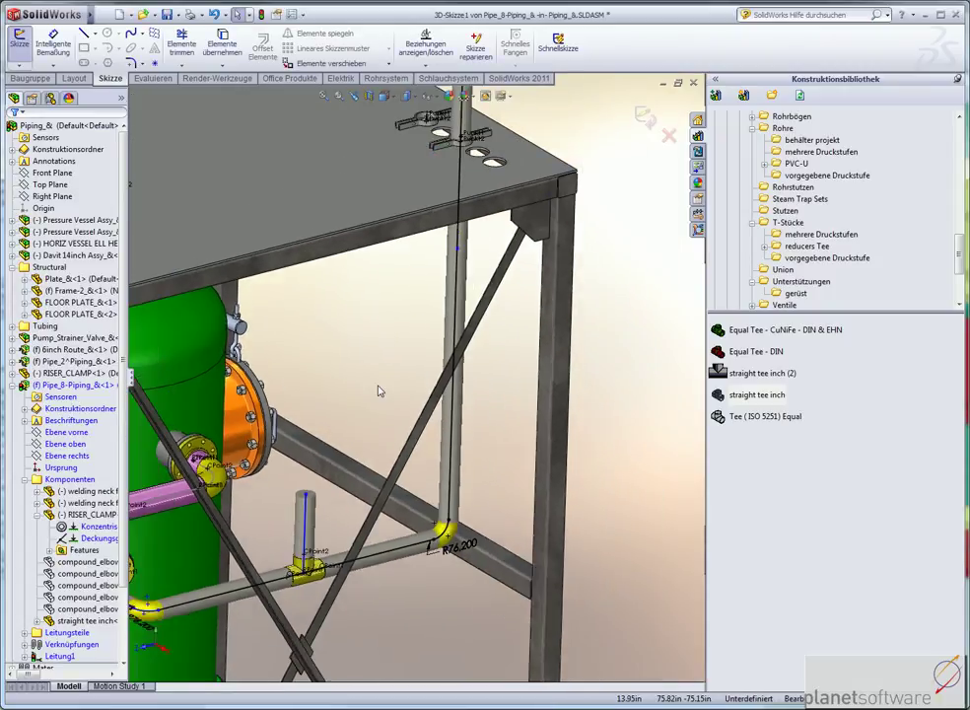
pyautogui.scroll(2, 378, 392)
pyautogui.moveTo(396, 379)
pyautogui.keyDown('ctrl'); pyautogui.mouseDown(button='middle')
pyautogui.moveTo(428, 427)
pyautogui.moveTo(421, 418)
pyautogui.mouseUp(button='middle'); pyautogui.keyUp('ctrl')
# Try auto-routing from the tee's upward branch to the riser clamp axis, then cancel it.
pyautogui.press('s')
pyautogui.click(490, 470)
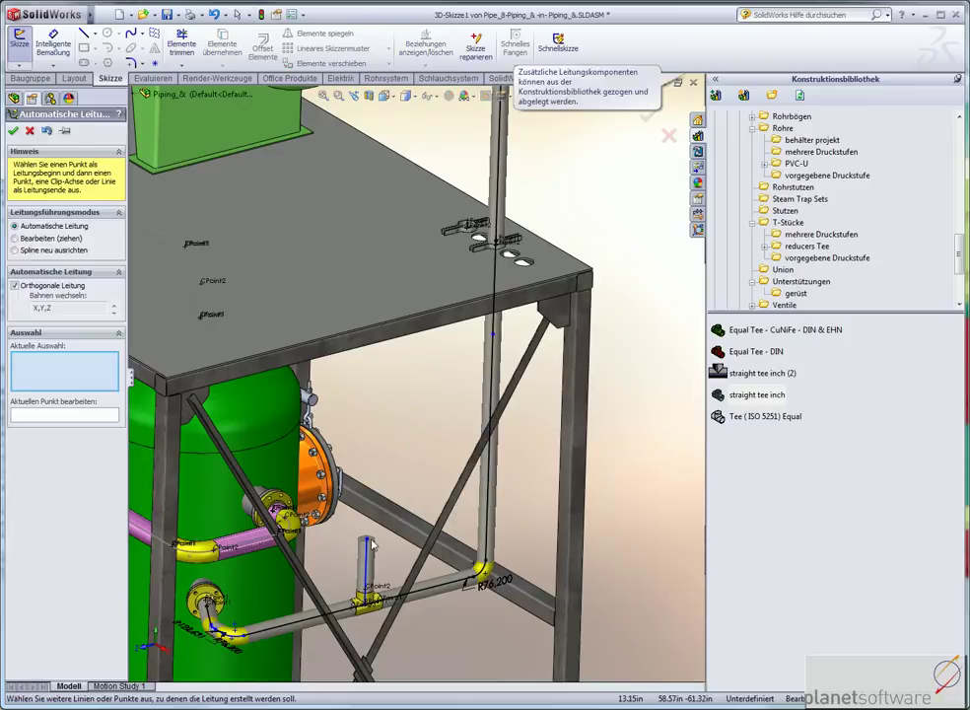
pyautogui.click(391, 529)
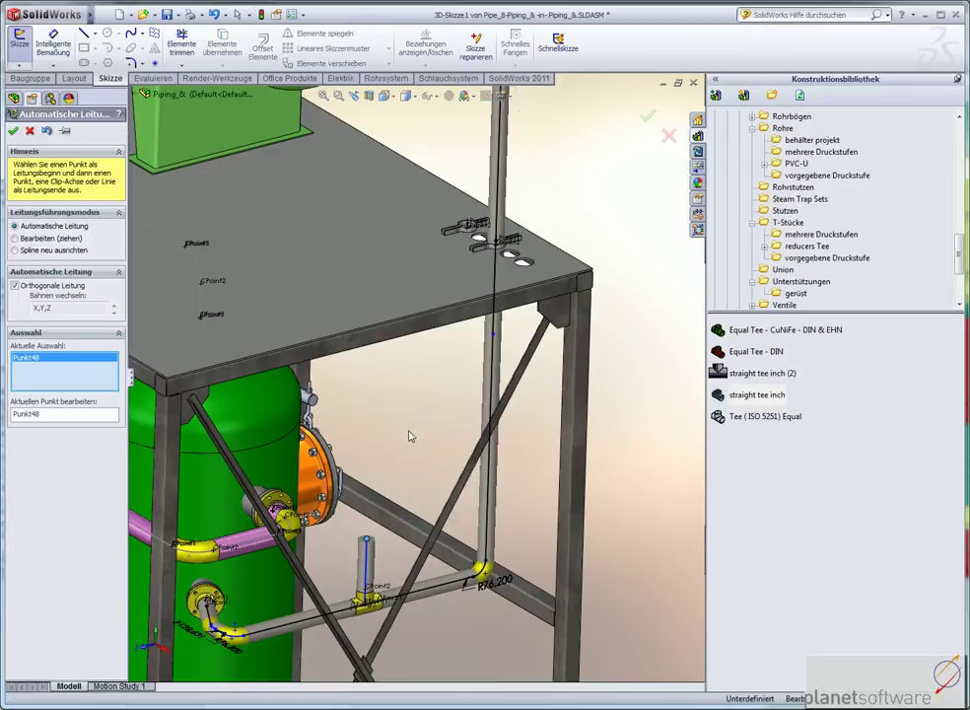
pyautogui.press('g')
pyautogui.click(465, 210)
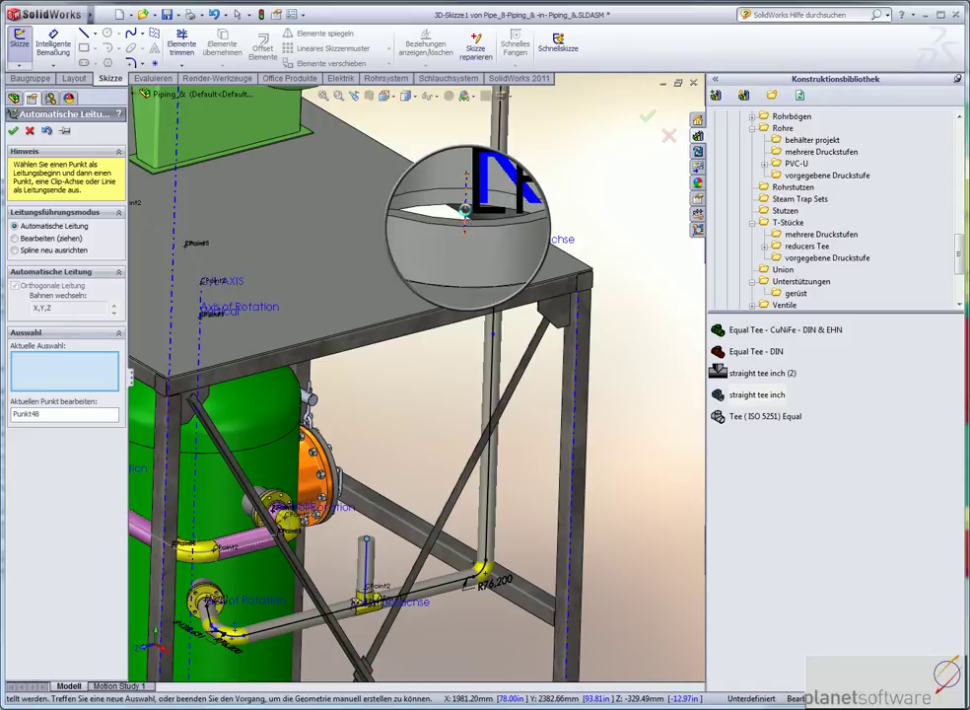
pyautogui.click(466, 213)
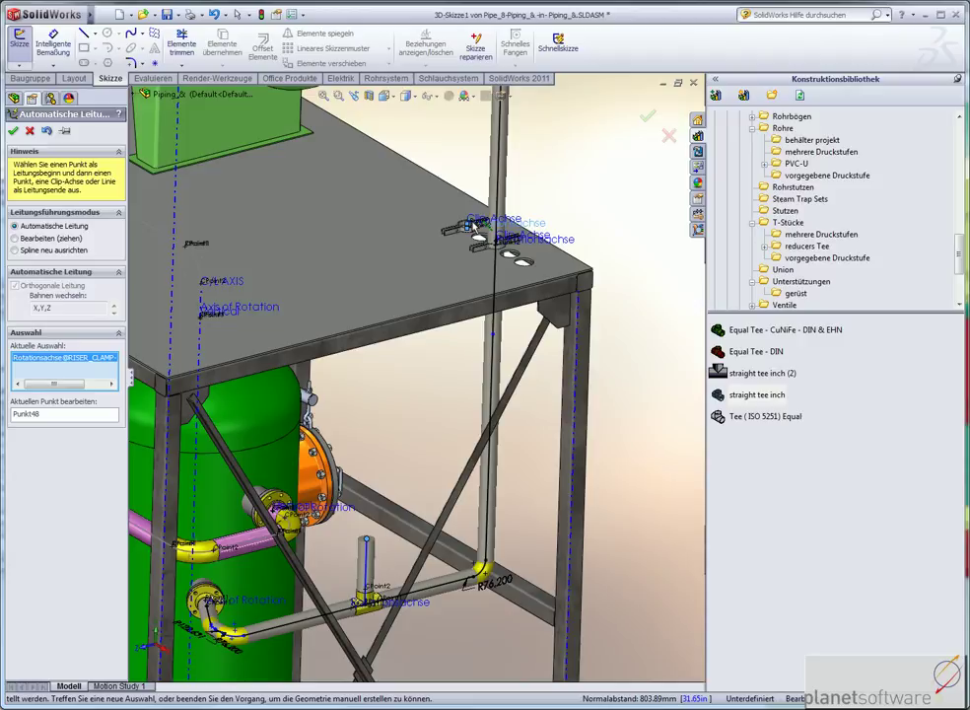
pyautogui.press('Escape')
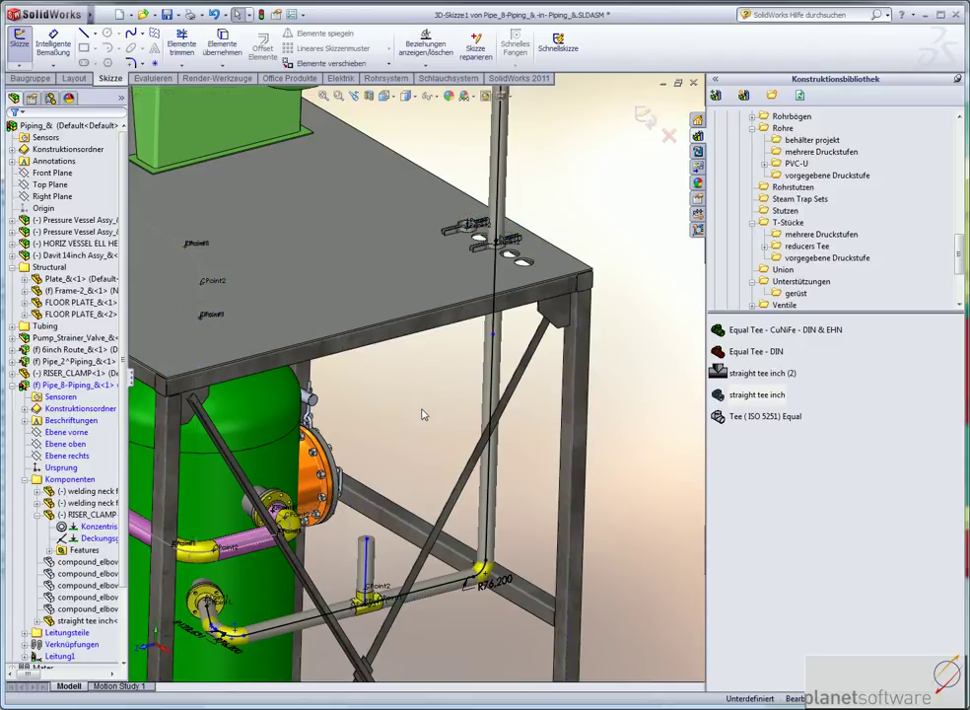
# Sketch a 3D route line from the tee branch end, angling then rising vertically past the table top.
pyautogui.press('s')
pyautogui.click(444, 434)
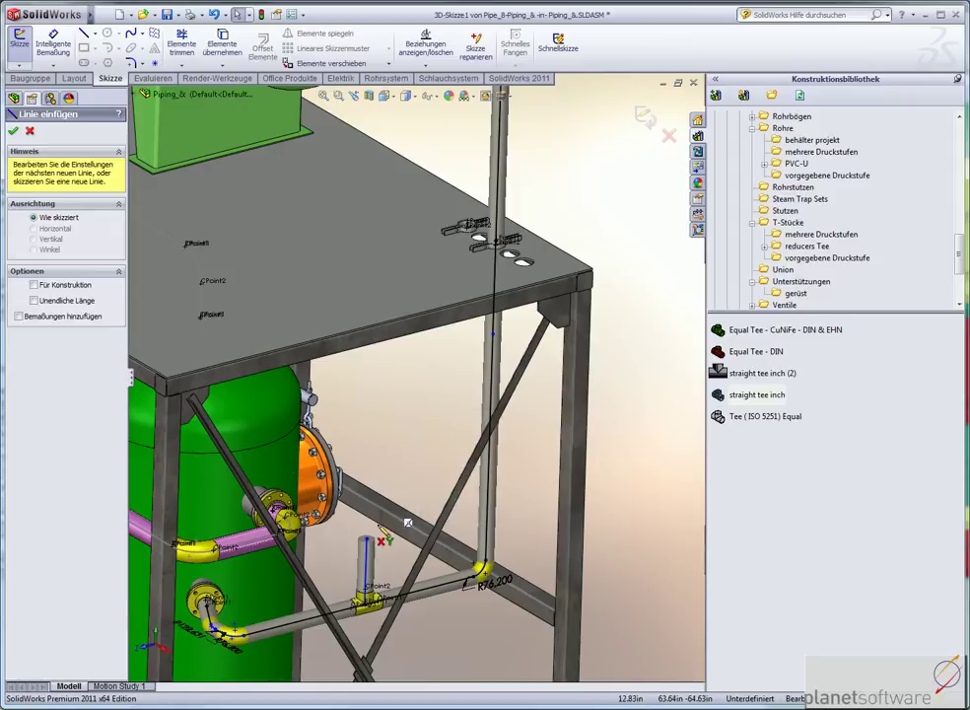
pyautogui.click(370, 538)
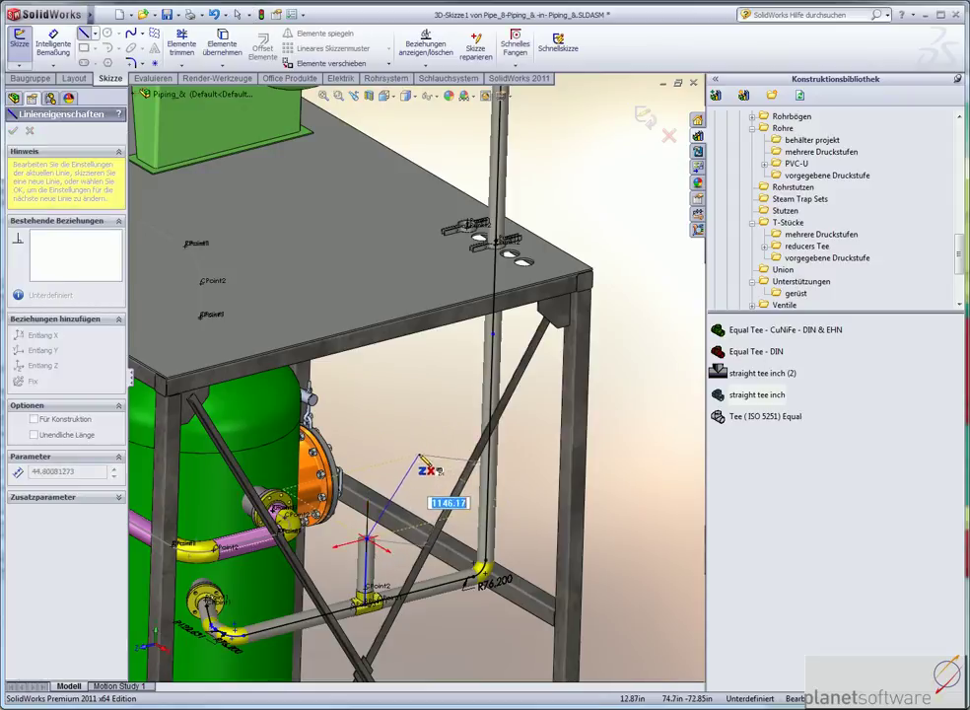
pyautogui.click(422, 449)
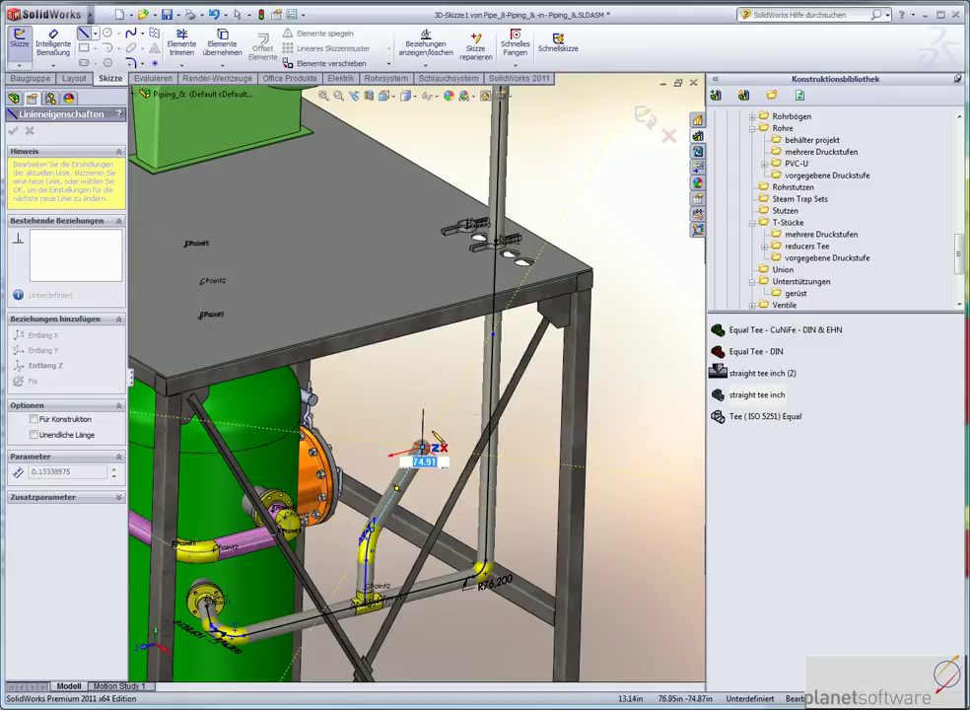
pyautogui.click(432, 127)
pyautogui.press('Escape')
pyautogui.press('Escape')
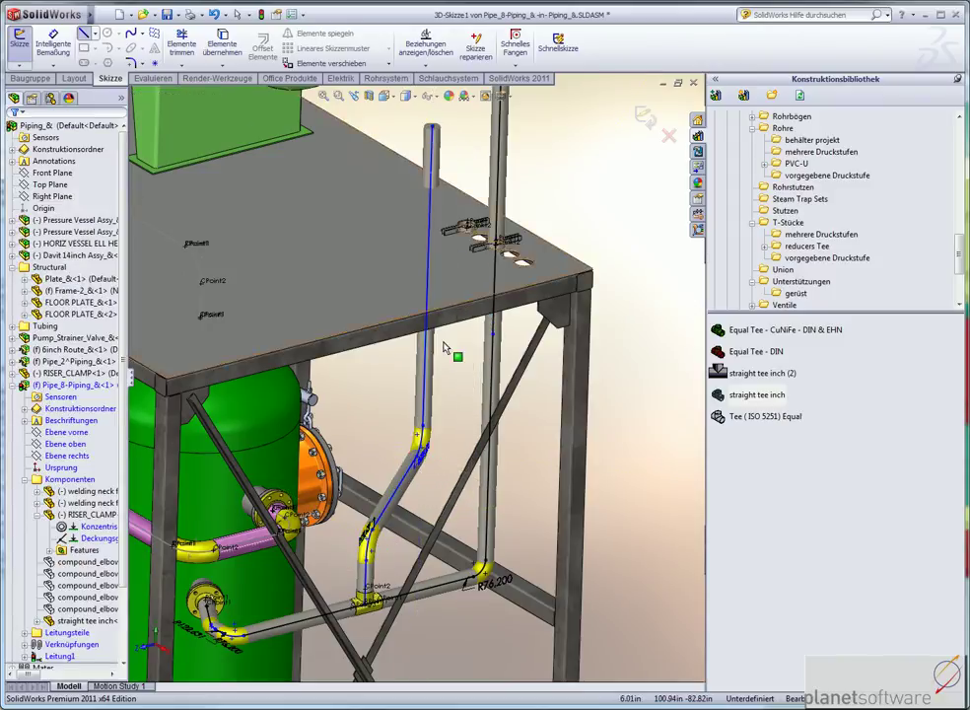
# Make the vertical route line collinear with the riser clamp's rotation axis.
pyautogui.scroll(-2, 471, 235)
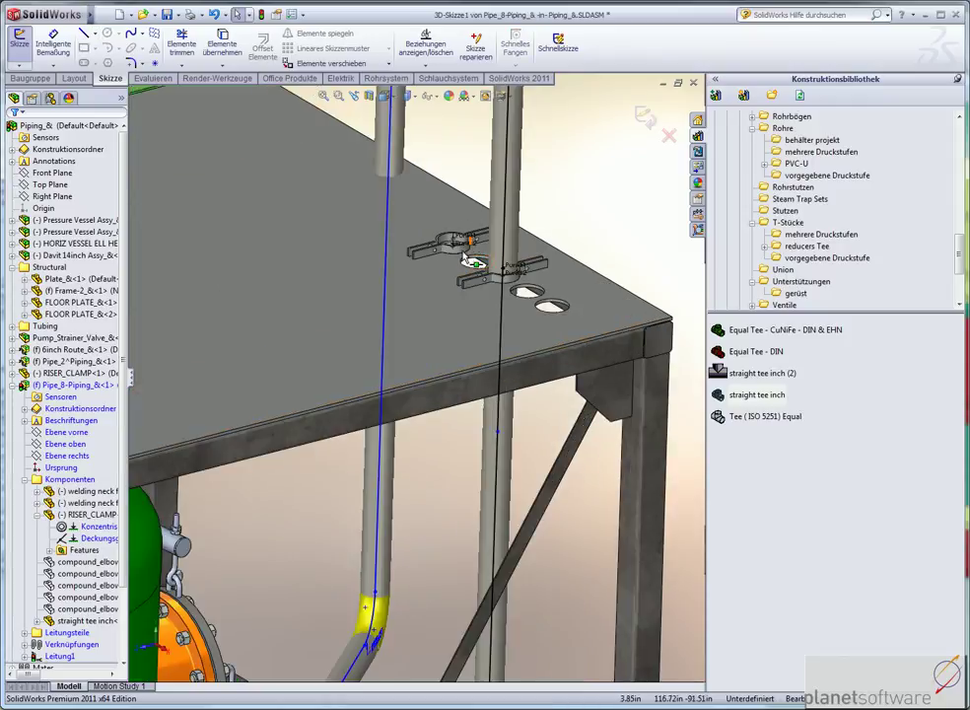
pyautogui.scroll(-2, 449, 271)
pyautogui.scroll(-2, 427, 303)
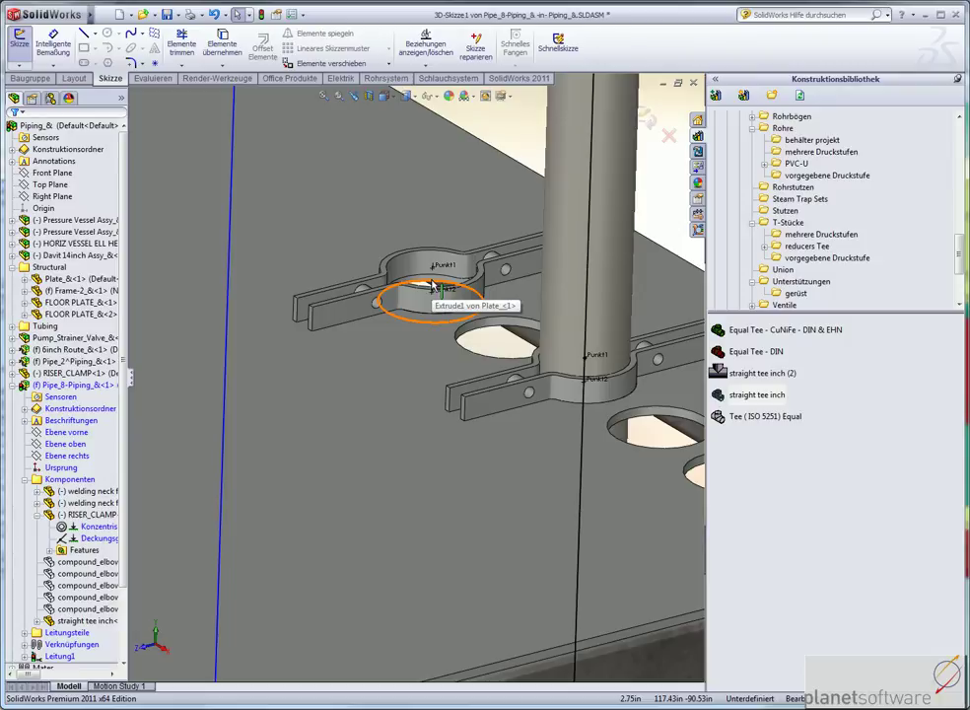
pyautogui.click(432, 276)
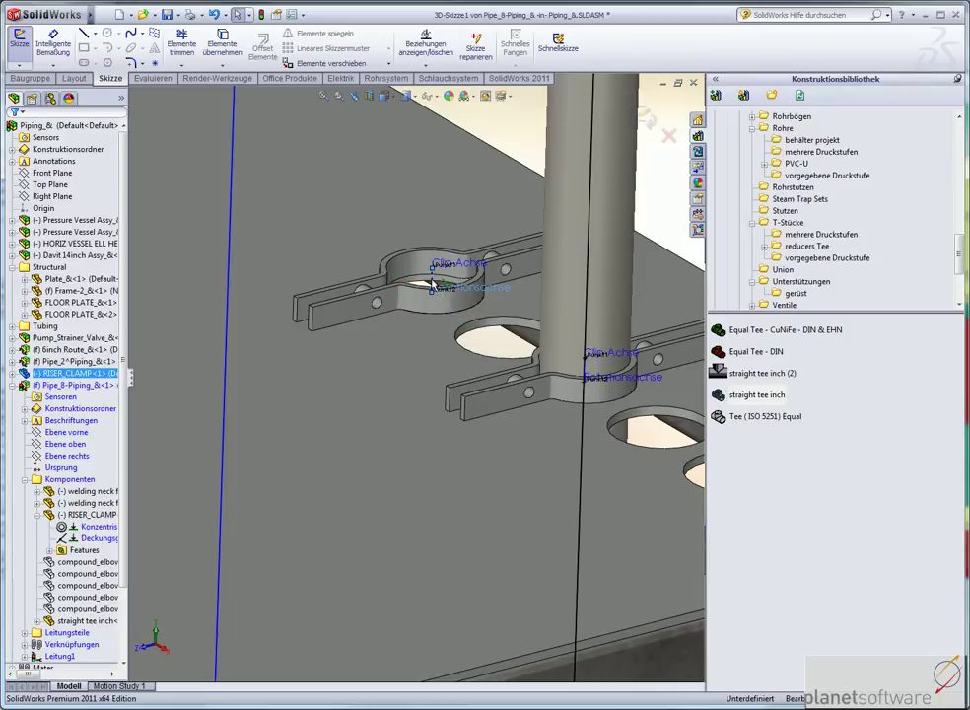
pyautogui.keyDown('ctrl'); pyautogui.click(233, 255); pyautogui.keyUp('ctrl')
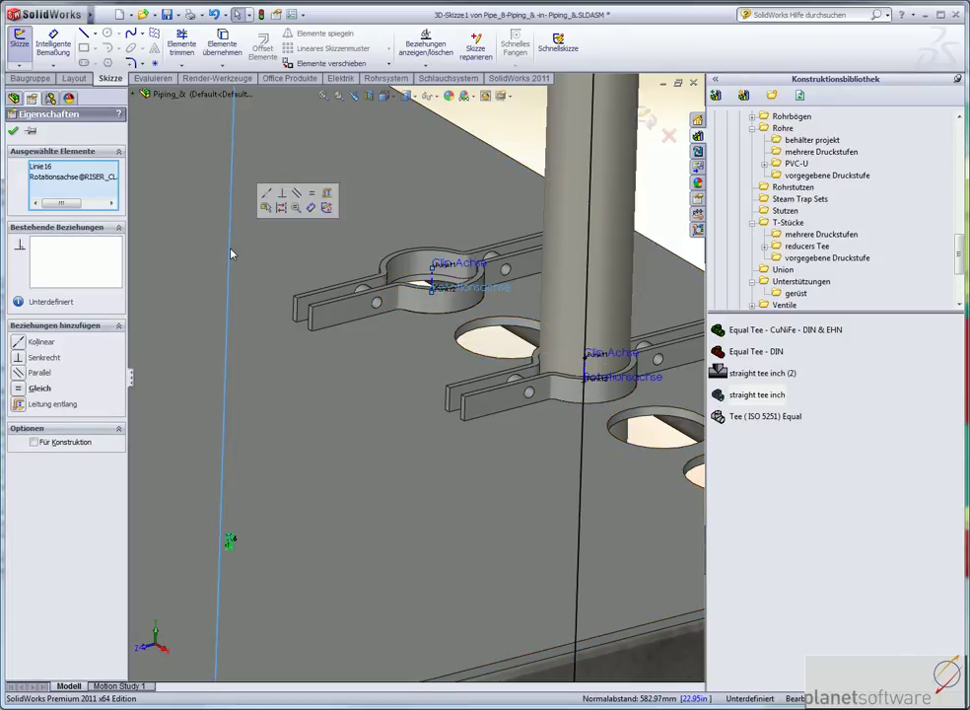
pyautogui.click(265, 197)
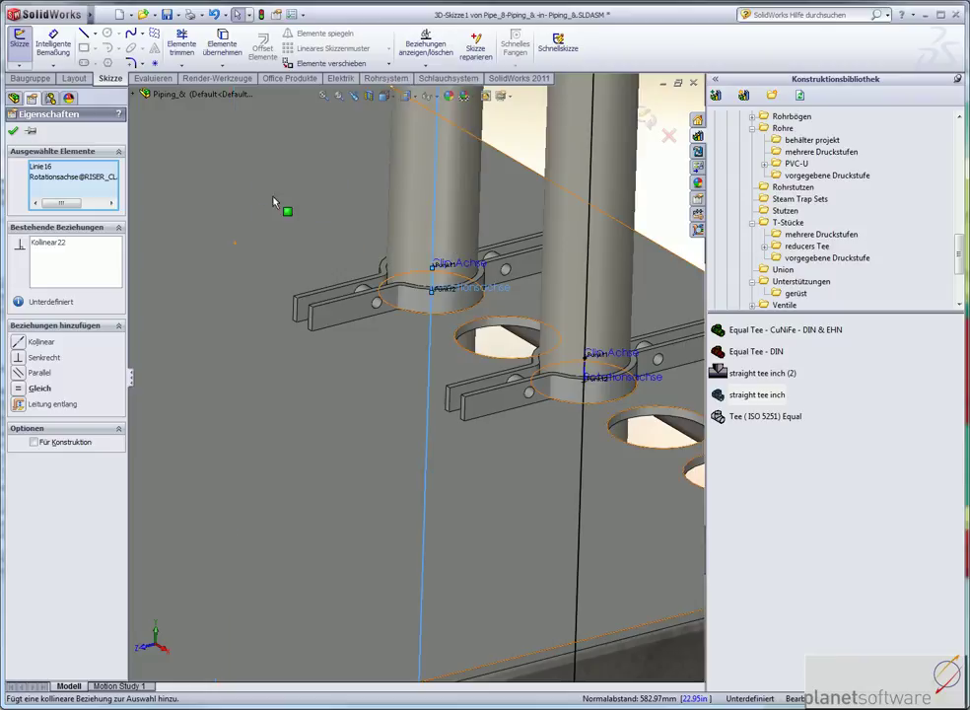
pyautogui.scroll(5, 547, 270)
pyautogui.press('Escape')
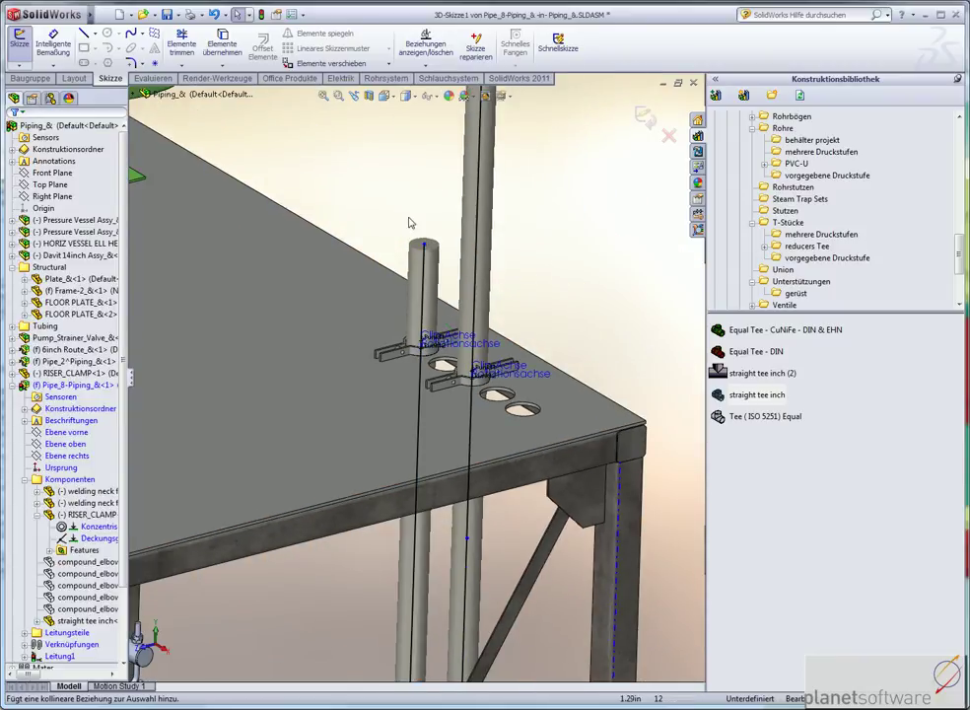
# Exit the route sketch, accept the elbow for the new bend, and finish the route edit.
pyautogui.scroll(2, 436, 239)
pyautogui.scroll(3, 445, 265)
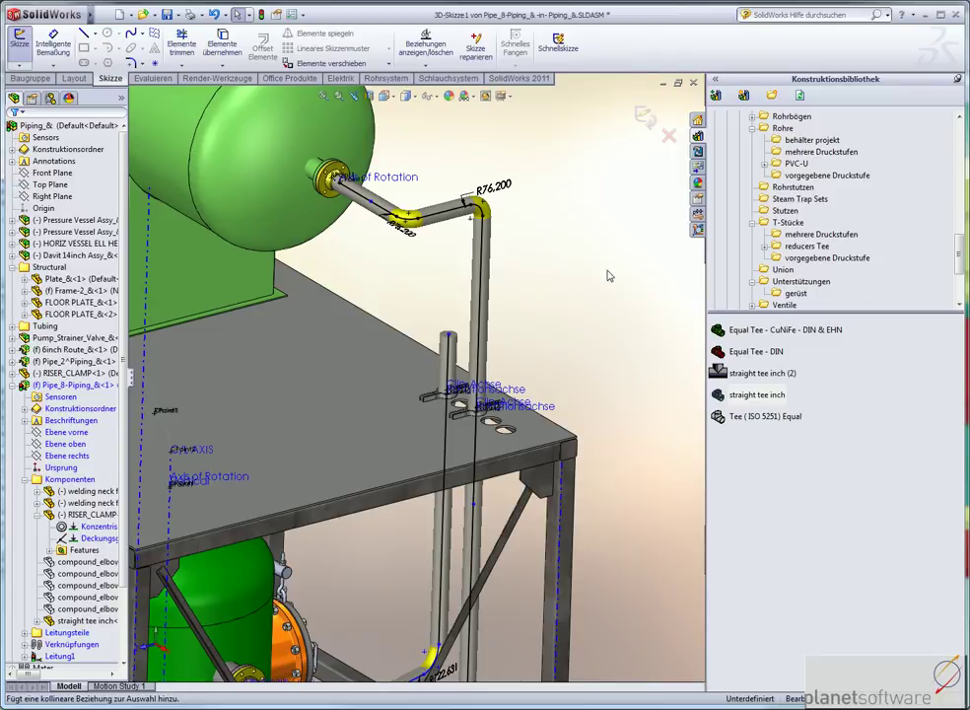
pyautogui.click(646, 119)
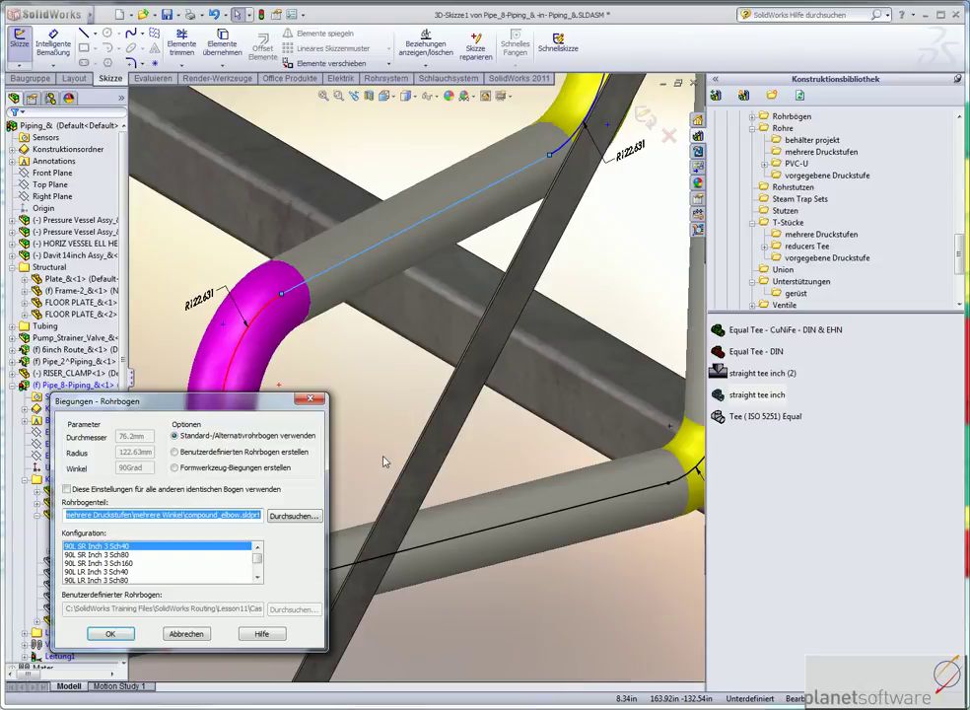
pyautogui.click(188, 633)
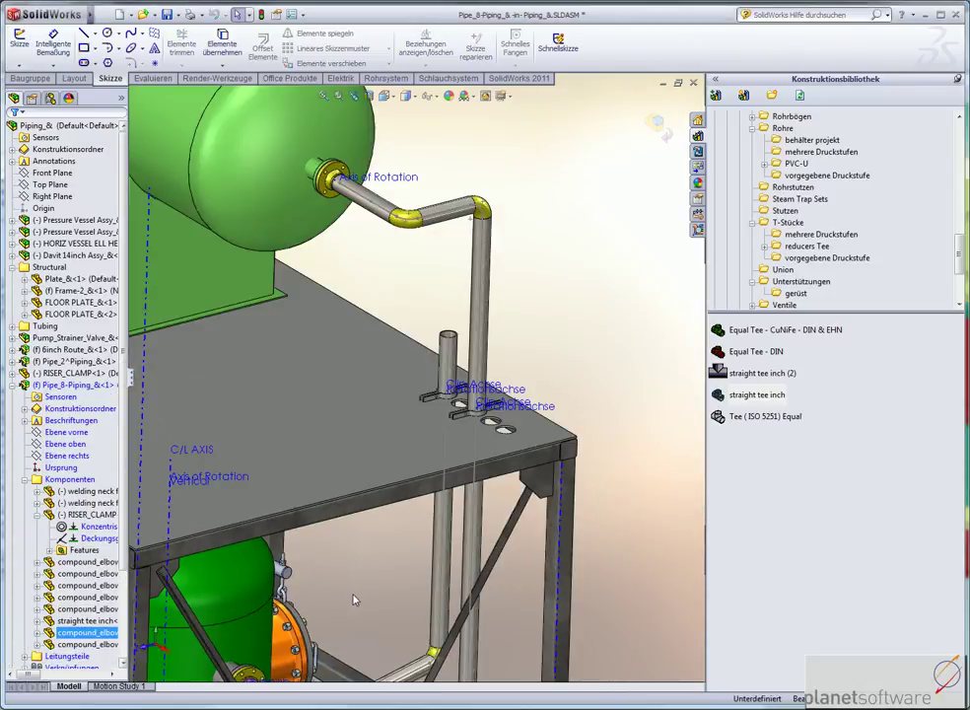
pyautogui.moveTo(358, 605)
pyautogui.keyDown('ctrl'); pyautogui.mouseDown(button='middle')
pyautogui.moveTo(398, 395)
pyautogui.moveTo(394, 405)
pyautogui.mouseUp(button='middle'); pyautogui.keyUp('ctrl')
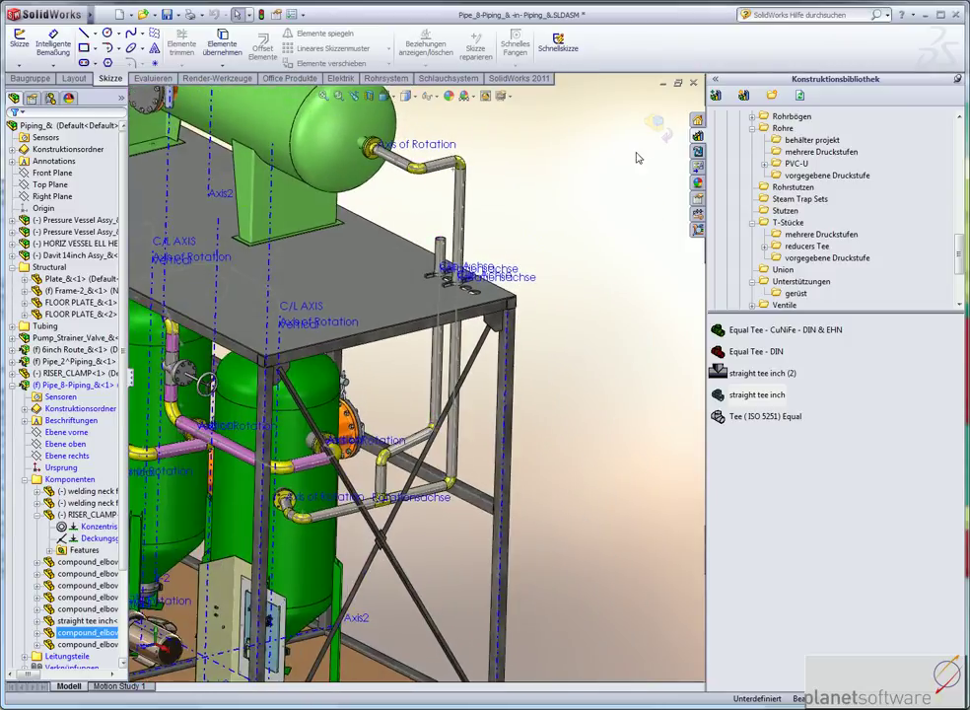
pyautogui.click(658, 125)
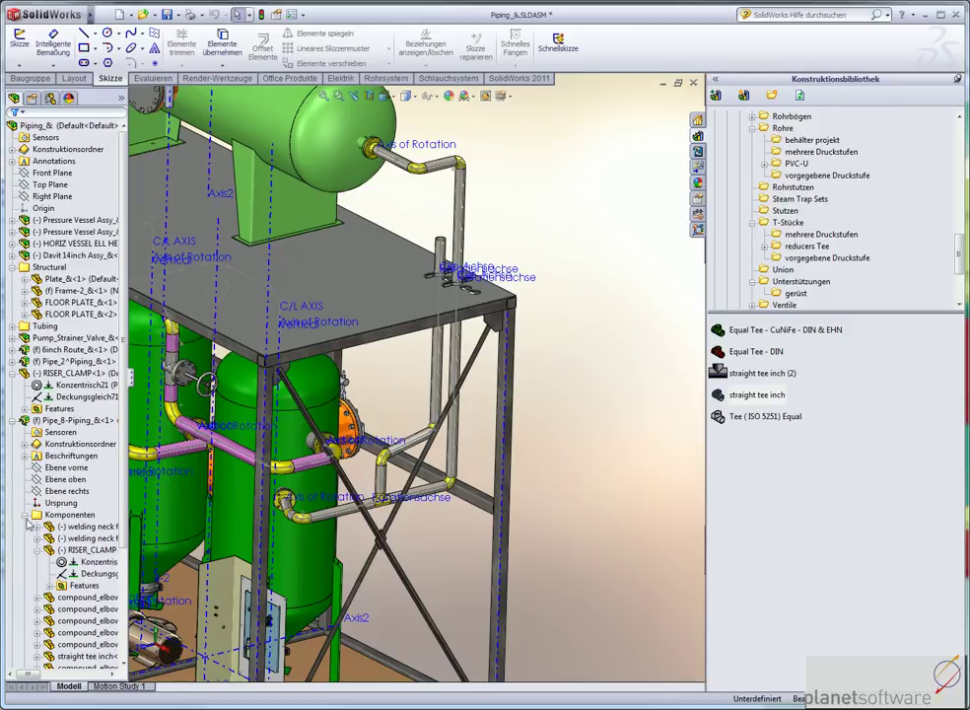
# Expand Pipe_8-Piping's components and RISER_CLAMP<1> to reveal mates Konzentrisch21 and Deckungsgleich71.
pyautogui.click(22, 404)
pyautogui.click(15, 421)
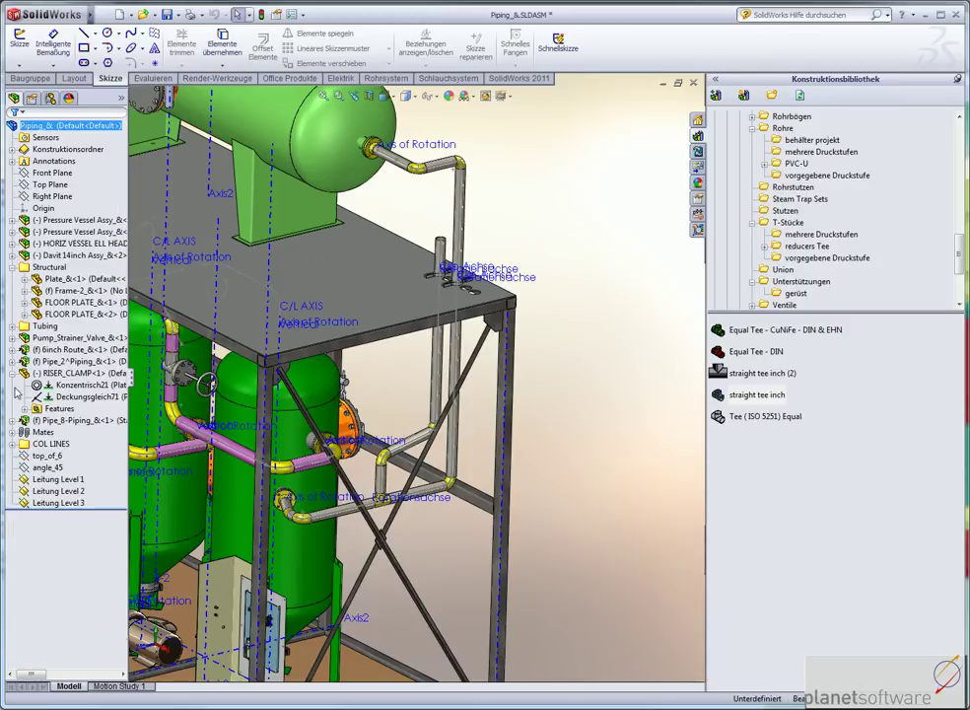
pyautogui.click(12, 373)
pyautogui.click(12, 385)
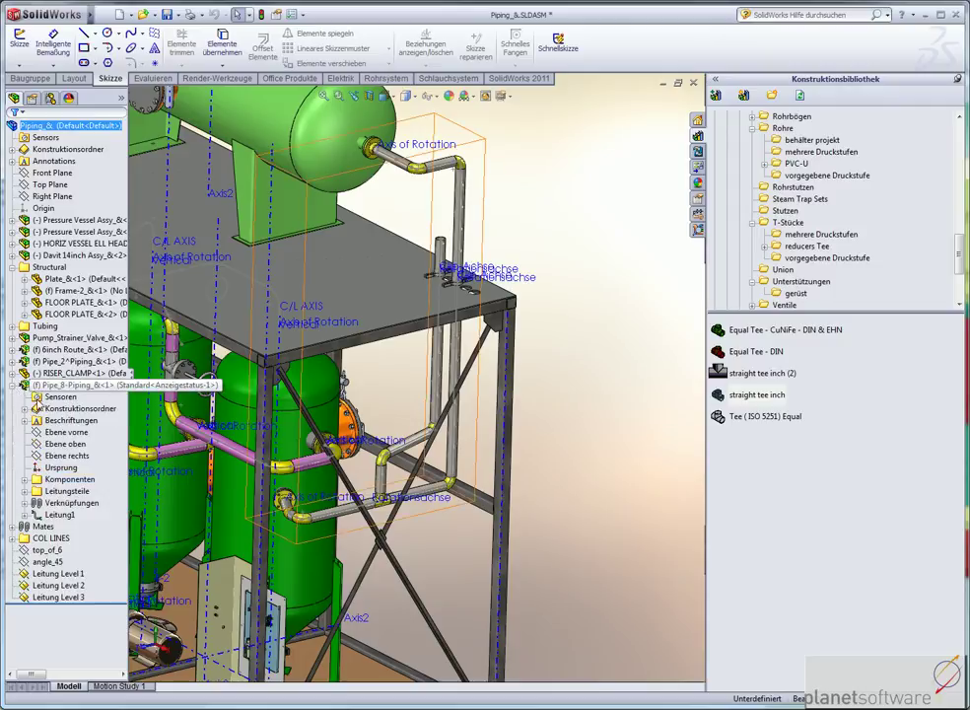
pyautogui.click(23, 480)
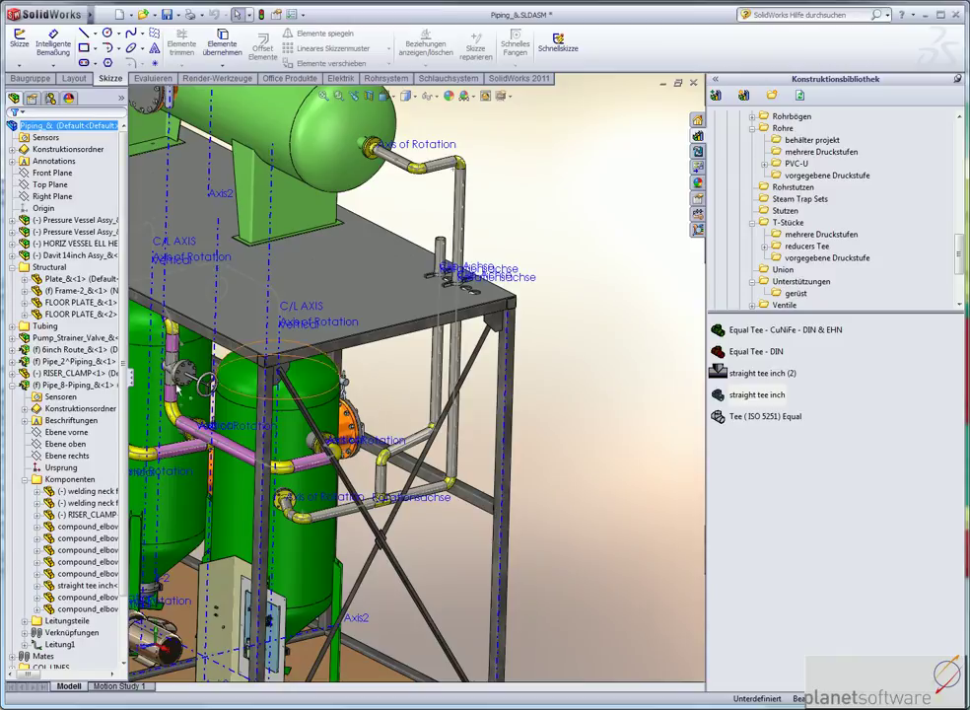
pyautogui.click(11, 373)
pyautogui.rightClick(59, 384)
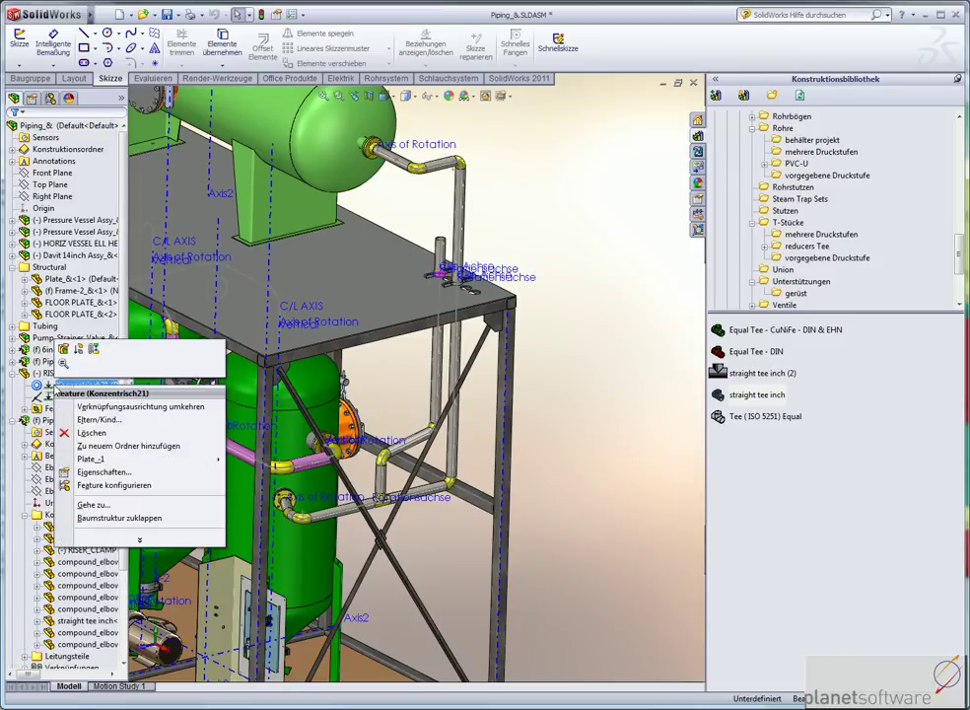
pyautogui.click(94, 350)
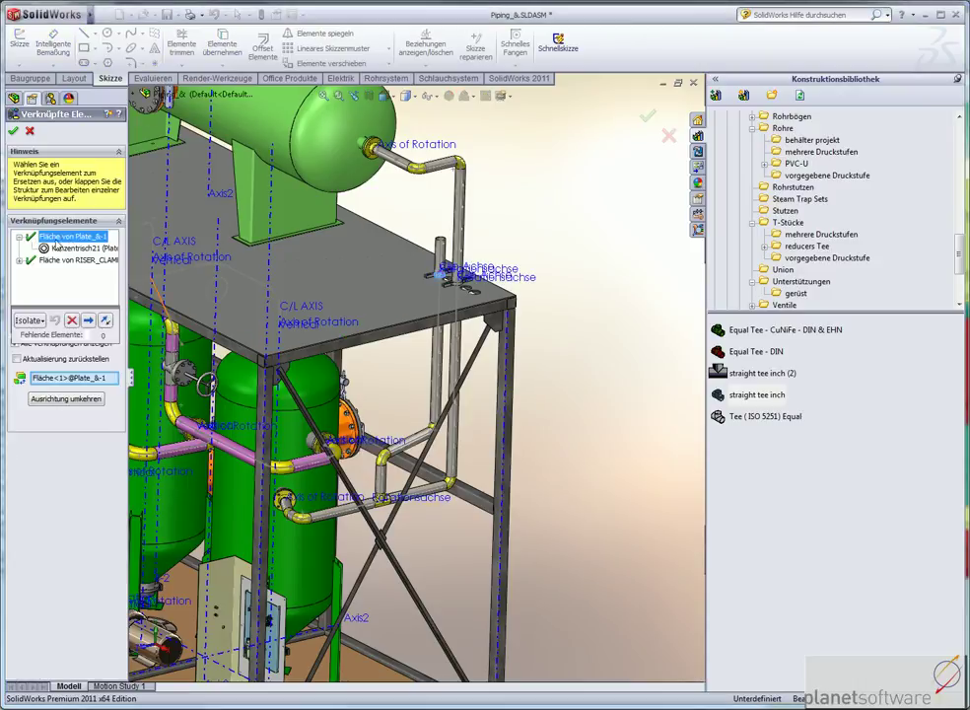
pyautogui.click(61, 254)
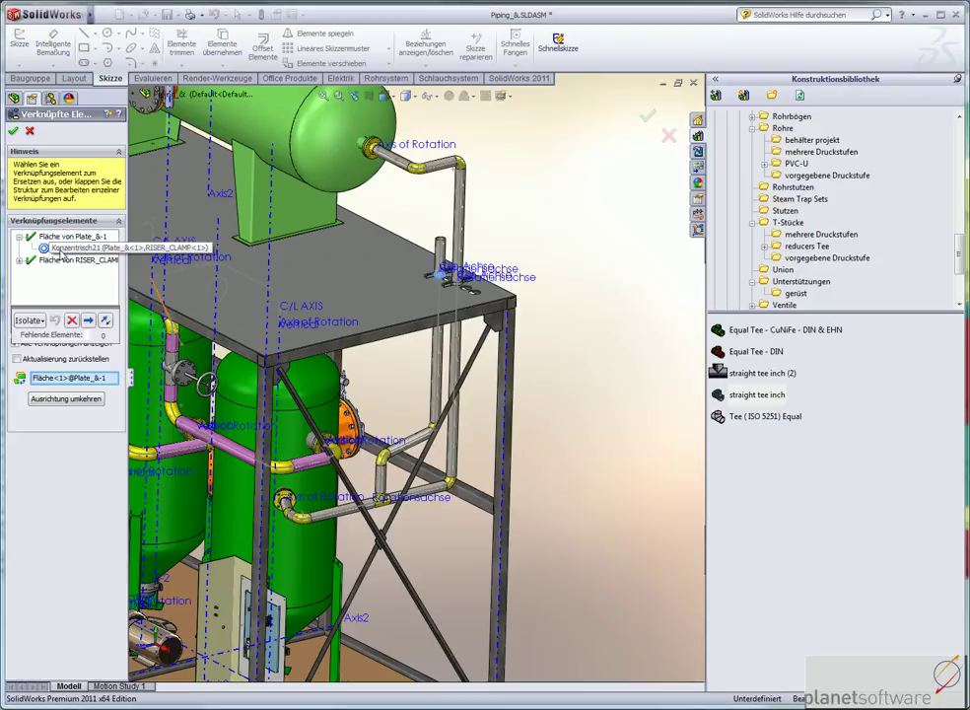
pyautogui.click(61, 249)
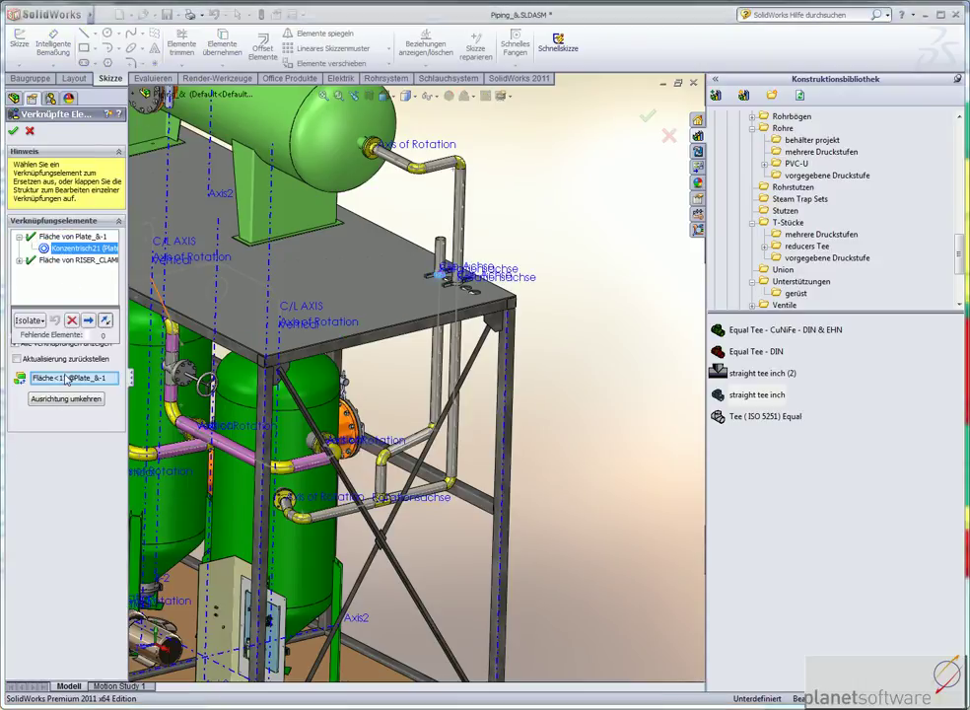
pyautogui.press('g')
pyautogui.click(461, 283)
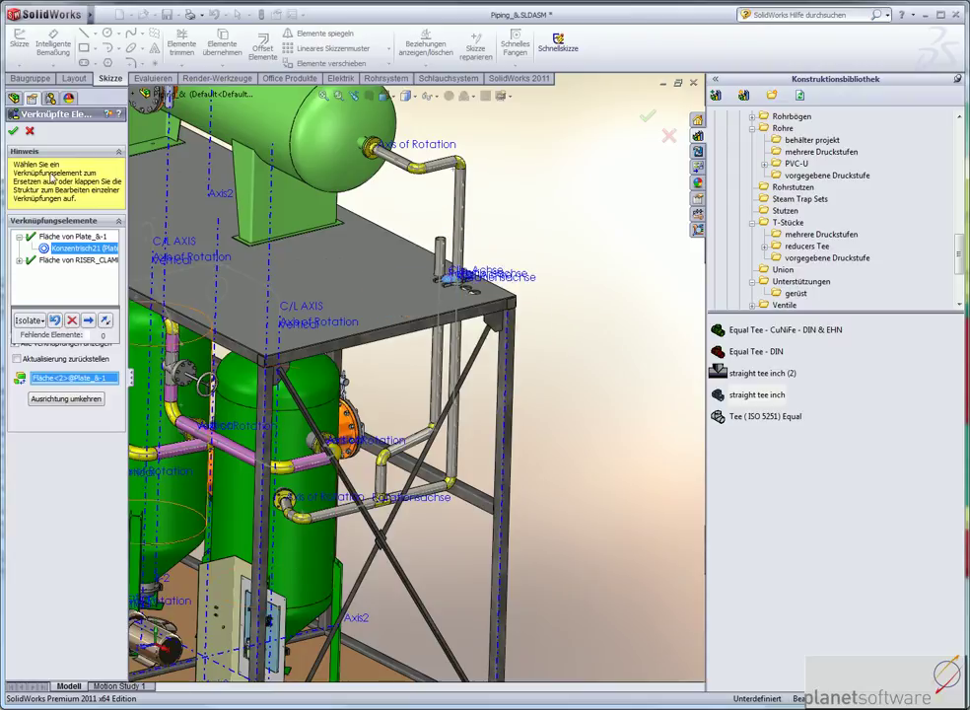
pyautogui.click(14, 135)
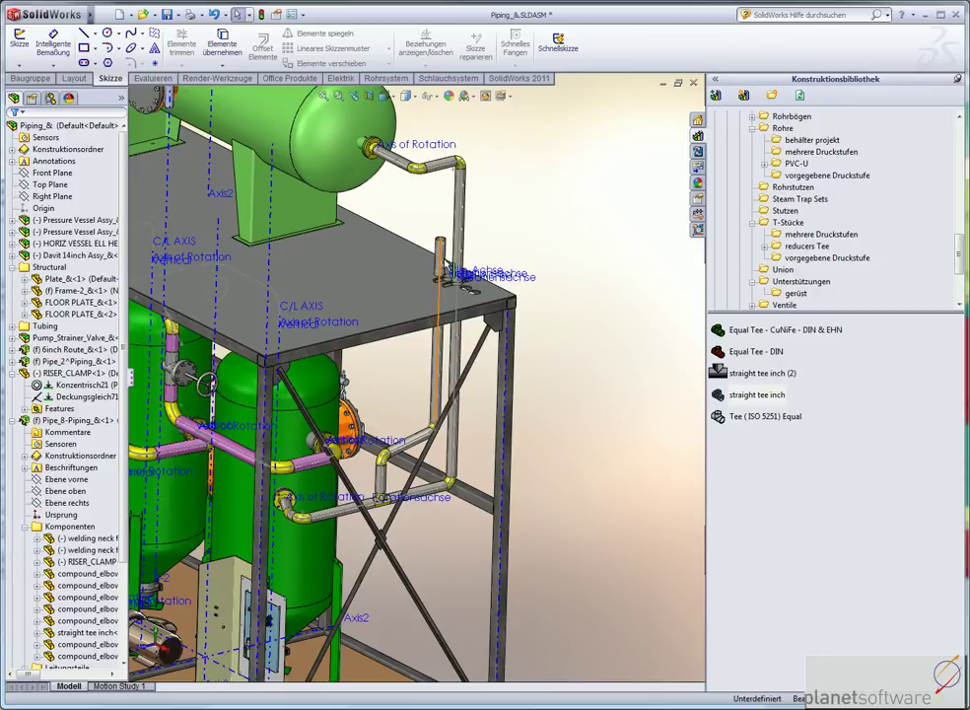
# Open the Pipe_8 route via Leitung bearbeiten, exit it, and return to the top-level Piping_& assembly.
pyautogui.rightClick(443, 264)
pyautogui.click(492, 300)
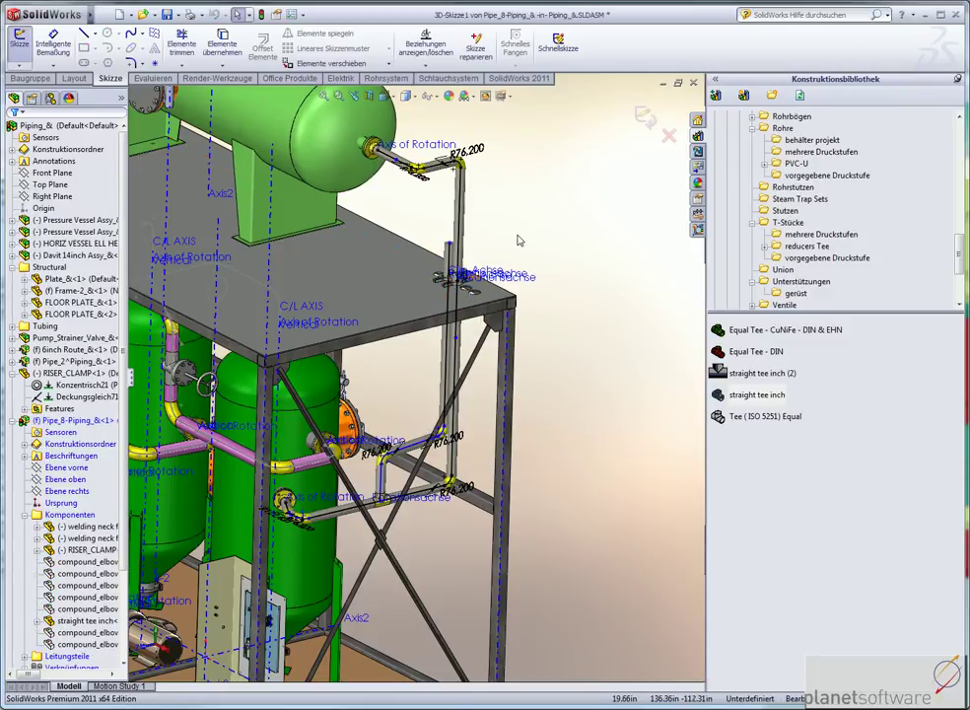
pyautogui.click(644, 119)
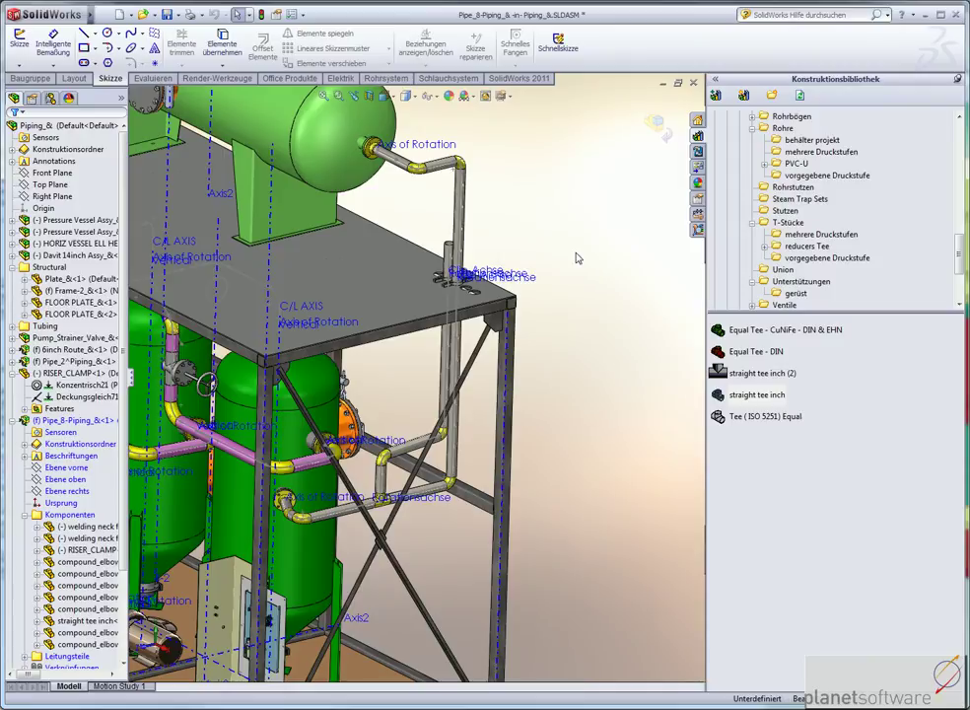
pyautogui.click(655, 123)
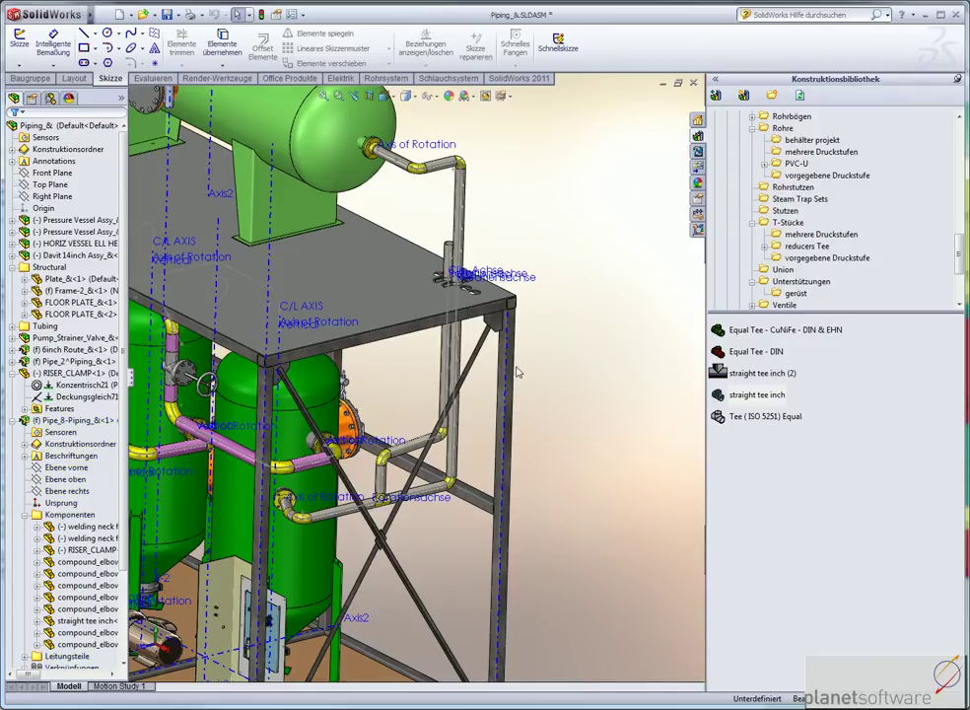
pyautogui.click(71, 376)
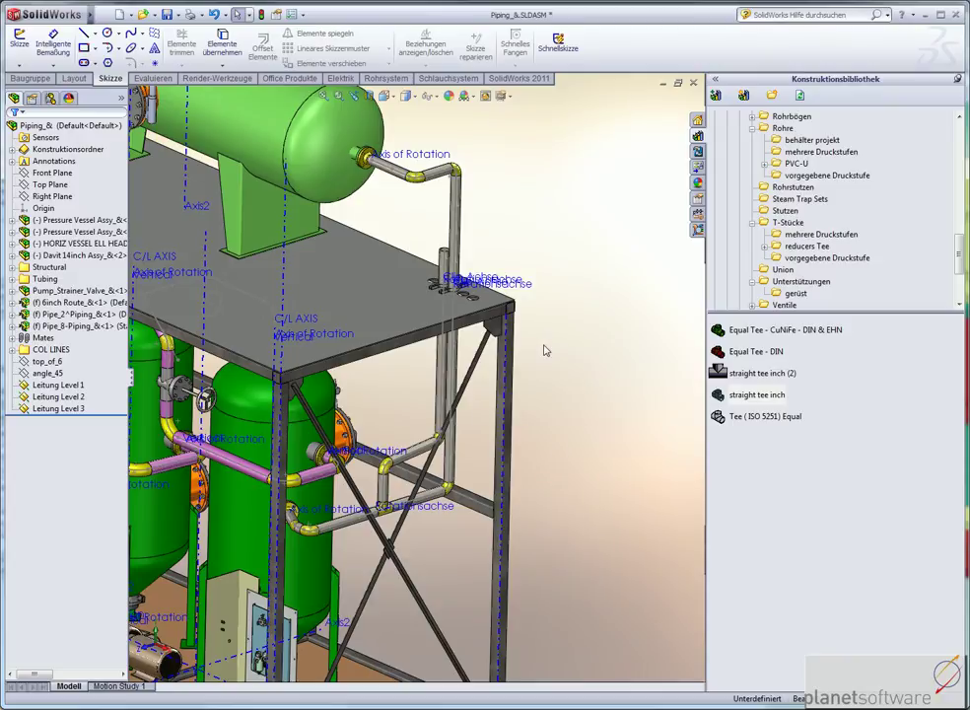
# Place one Adjustable_Band_Hanger from the Unterstützungen library beside the frame.
pyautogui.click(816, 283)
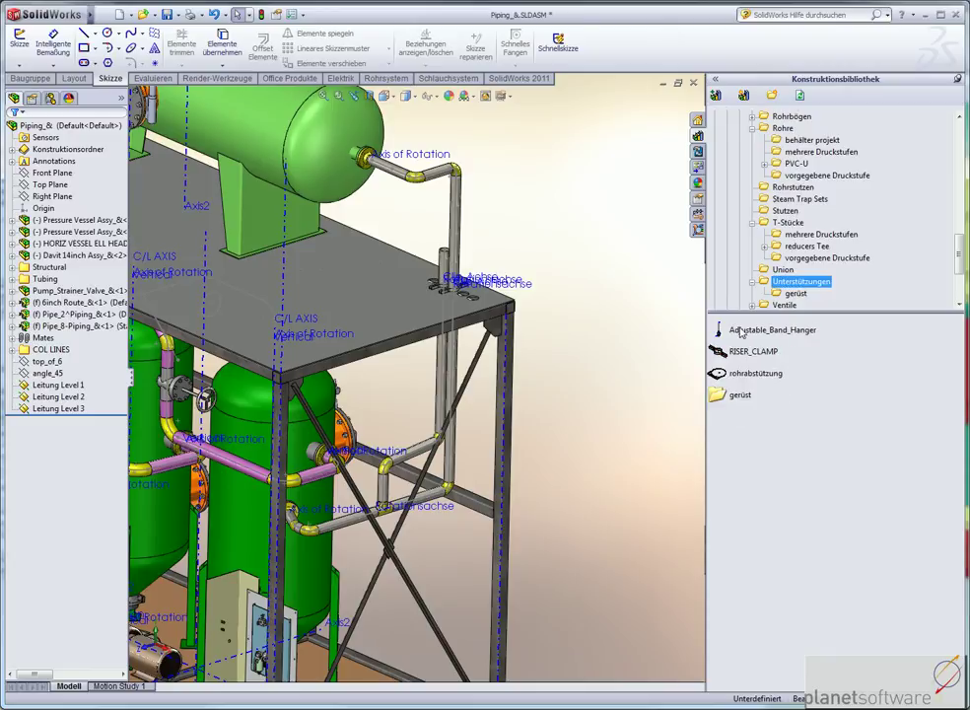
pyautogui.moveTo(768, 330)
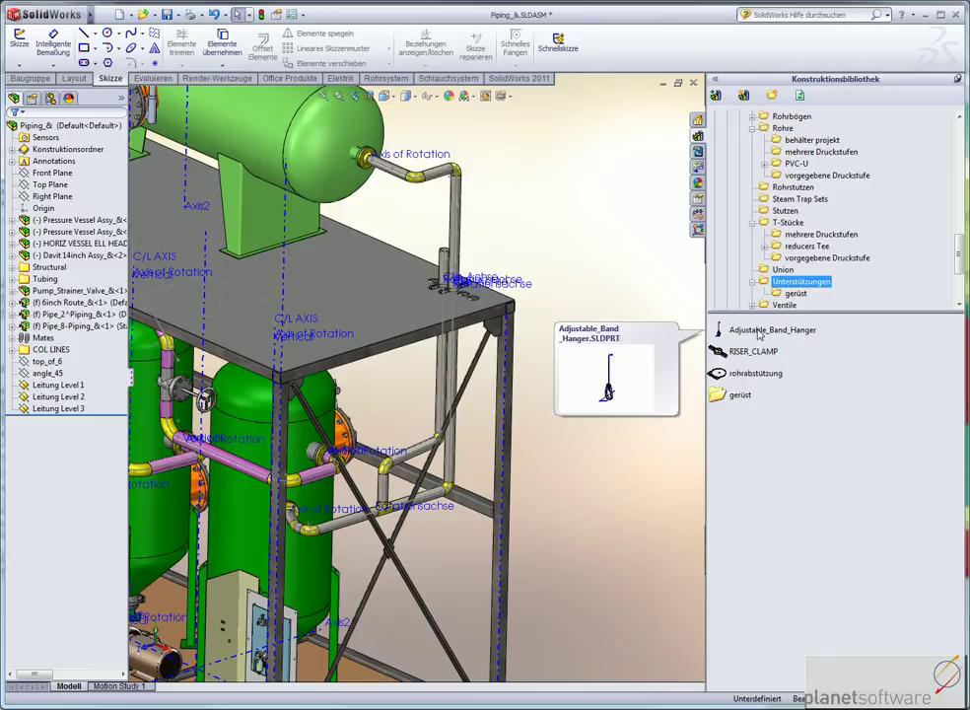
pyautogui.moveTo(758, 331); pyautogui.dragTo(560, 357)
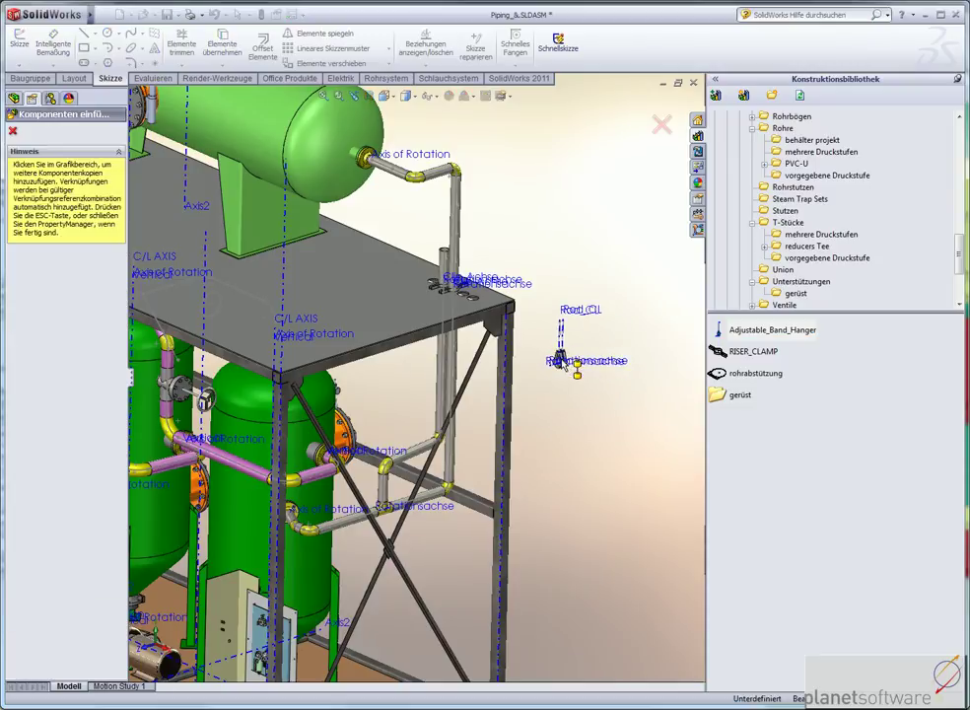
pyautogui.press('Escape')
# Select the hanger's Rotationsachse and start a Mate from it, orienting the view to the brace.
pyautogui.scroll(-3, 507, 371)
pyautogui.scroll(-3, 506, 373)
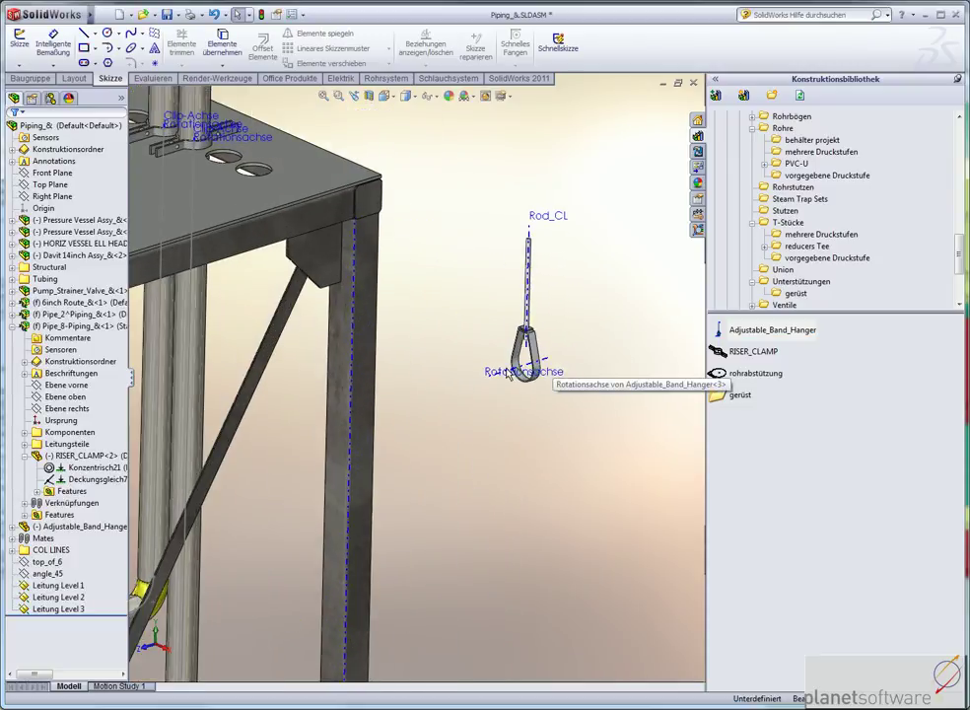
pyautogui.click(515, 377)
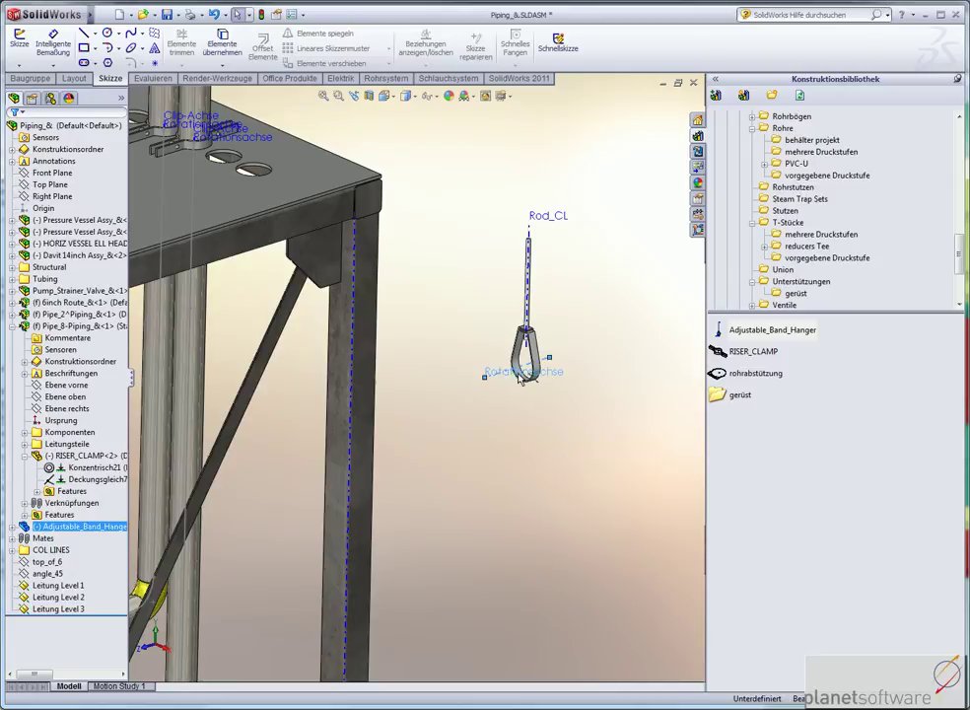
pyautogui.scroll(-2, 513, 379)
pyautogui.scroll(-2, 497, 379)
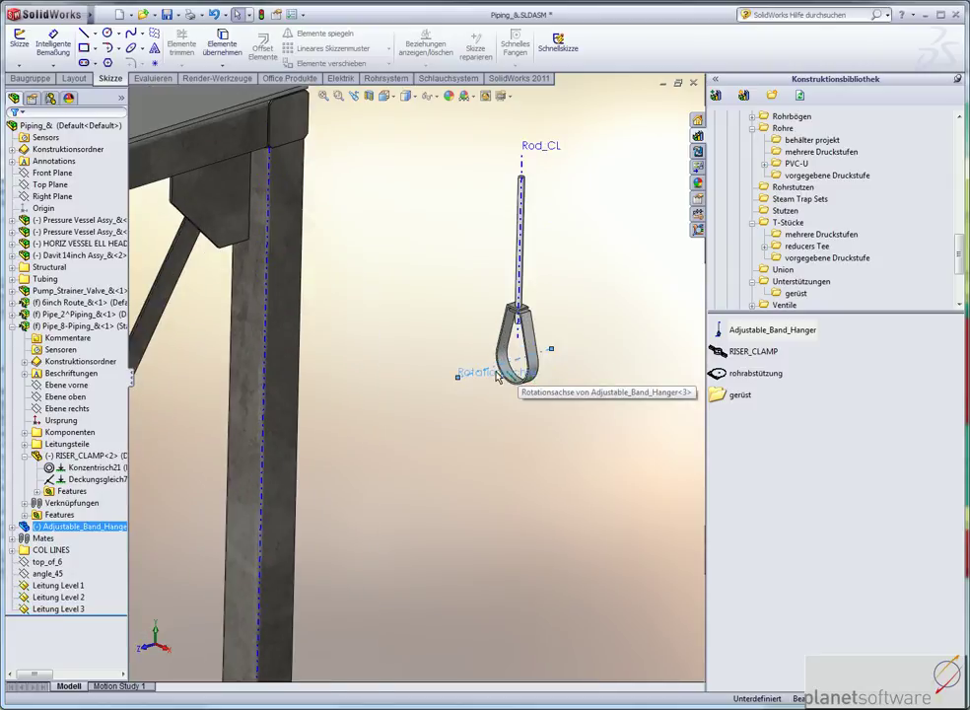
pyautogui.moveTo(497, 378); pyautogui.dragTo(558, 379)
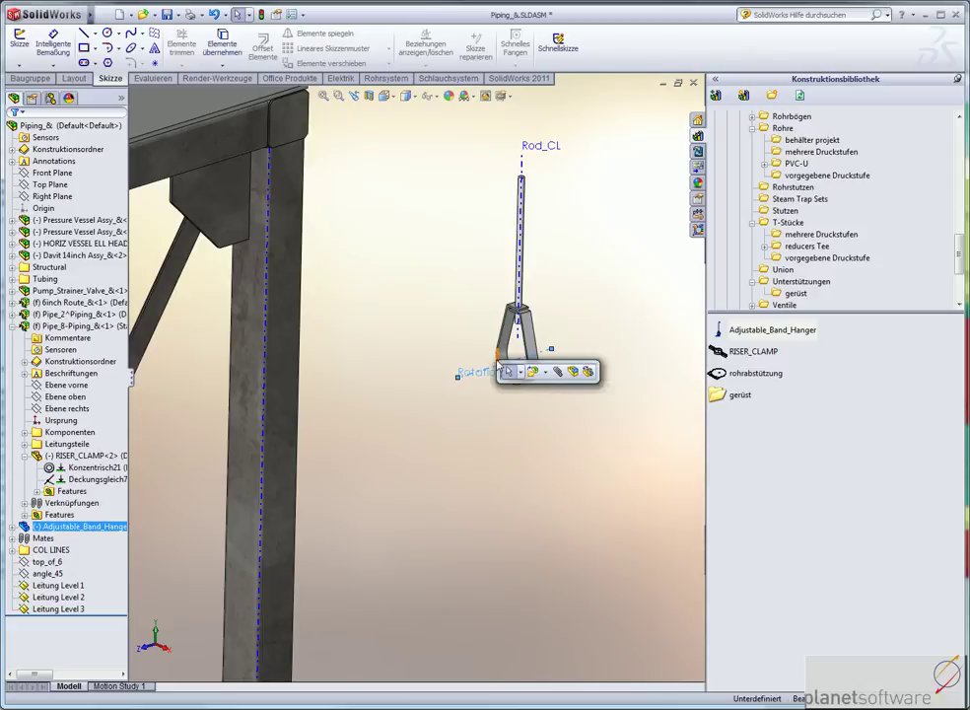
pyautogui.click(558, 378)
pyautogui.moveTo(209, 395); pyautogui.dragTo(460, 361, button='middle')
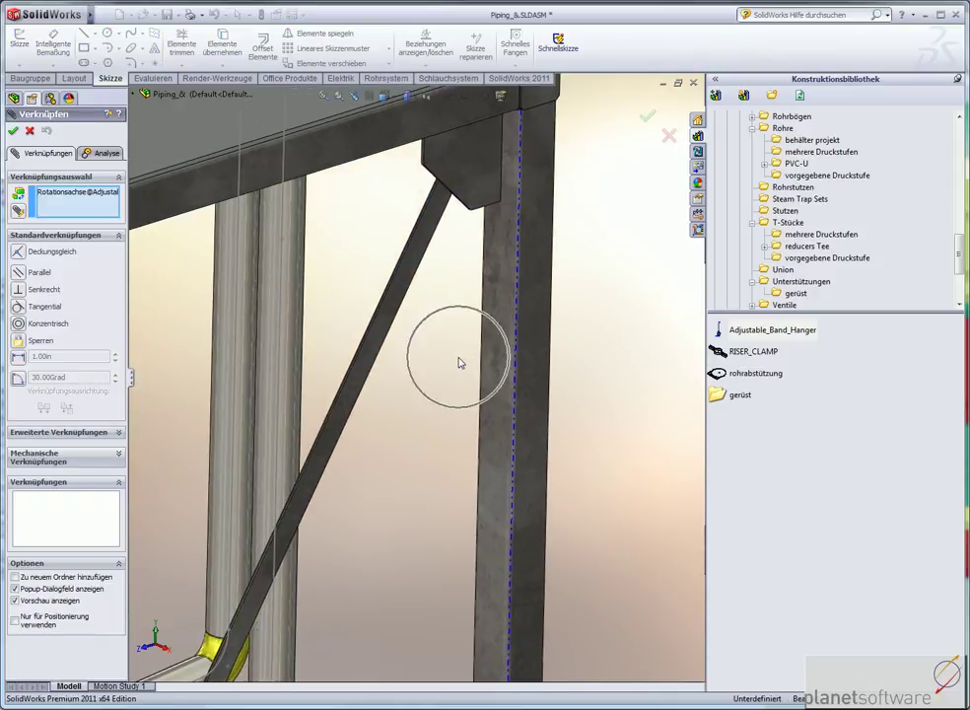
# Mate the hanger axis coincident to Linie10 and its clamp face parallel to the Frame-2 brace.
pyautogui.click(280, 408)
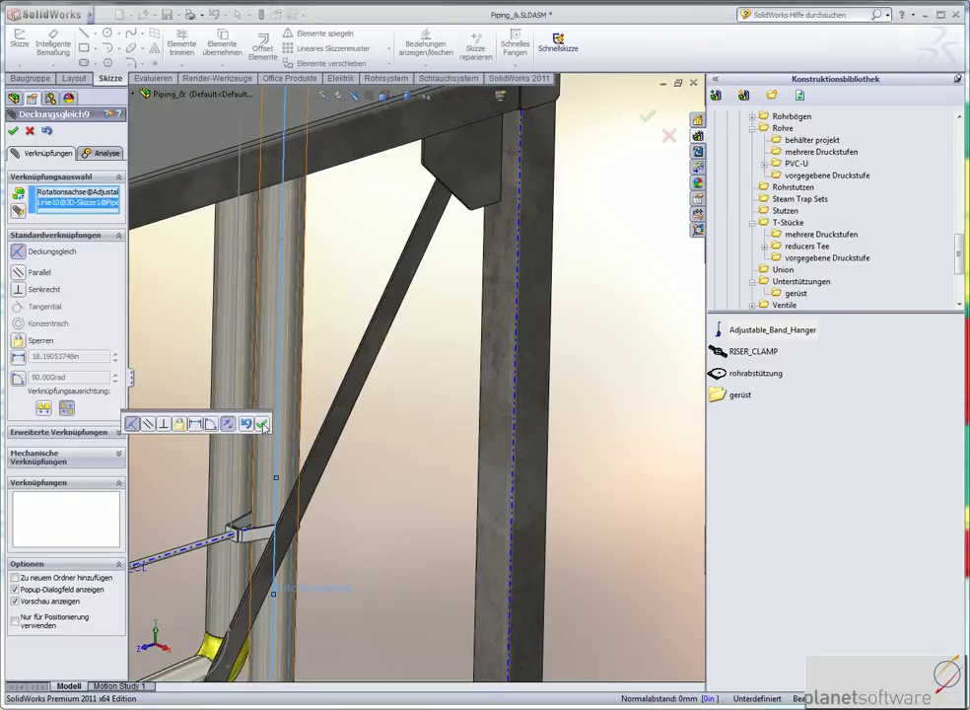
pyautogui.click(263, 425)
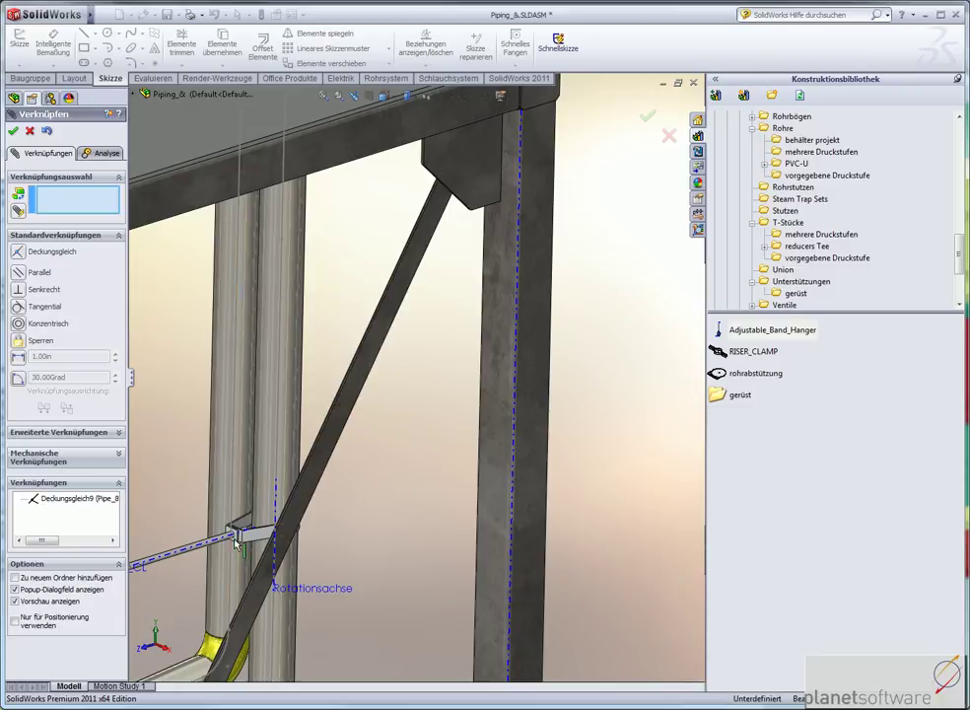
pyautogui.press('g')
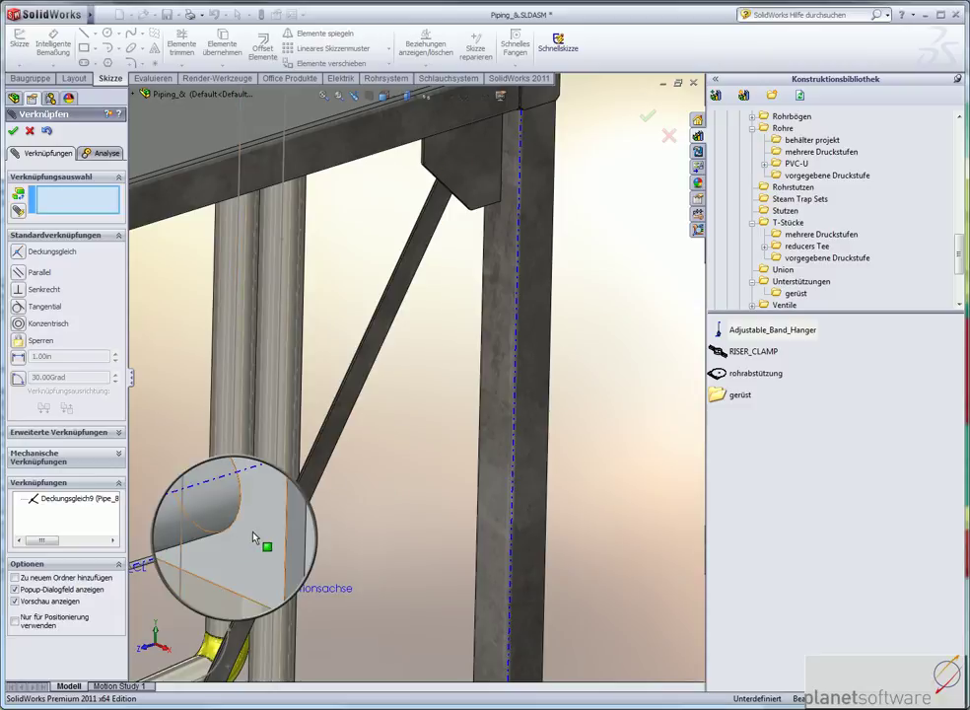
pyautogui.click(253, 540)
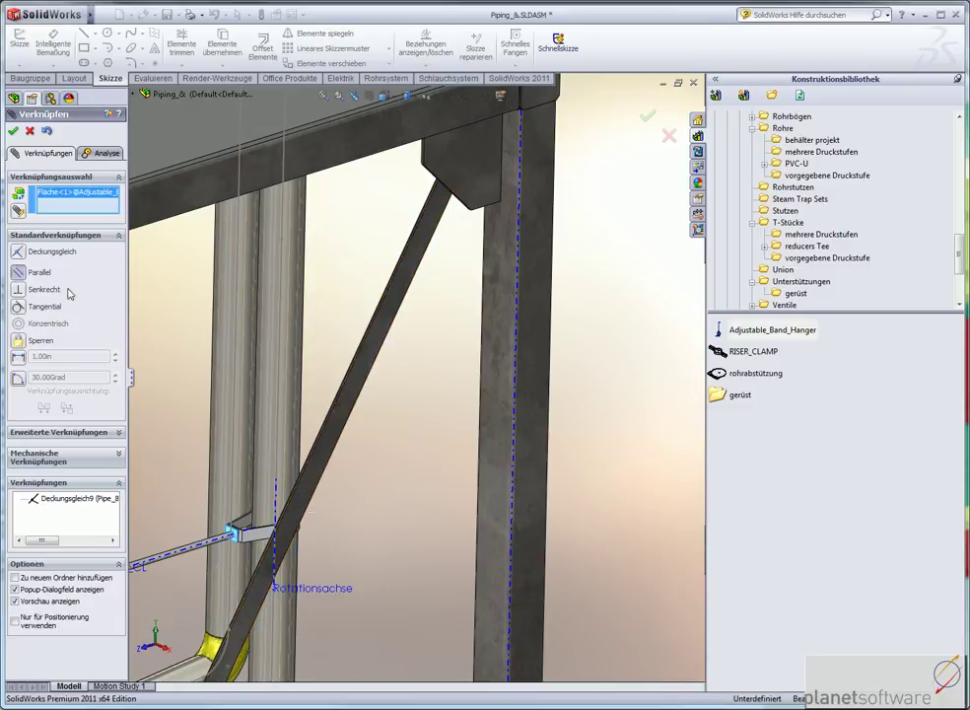
pyautogui.click(324, 461)
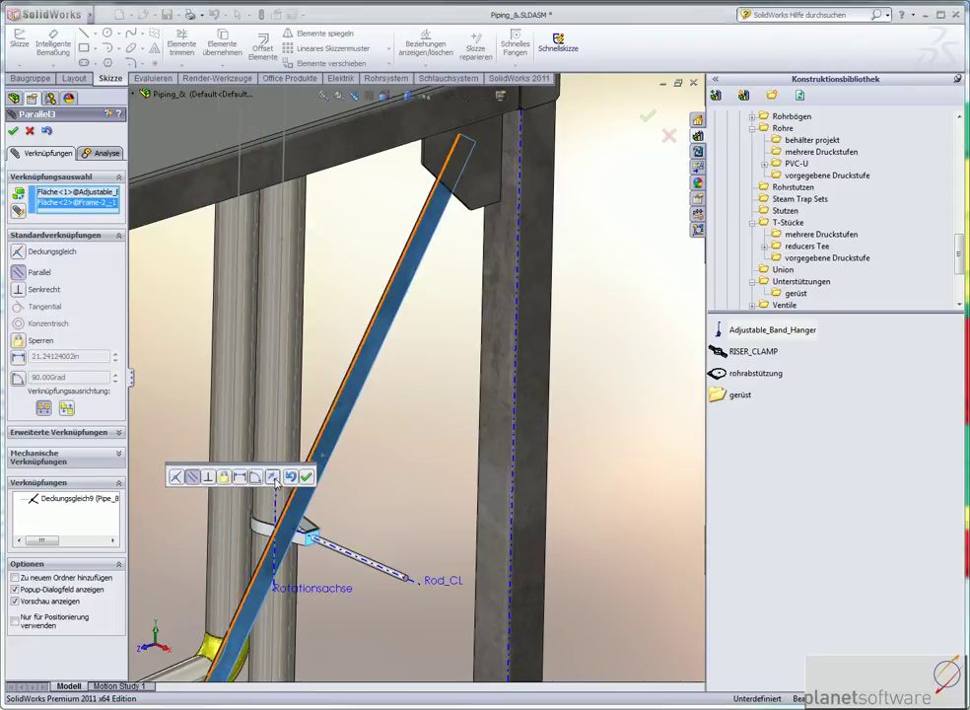
pyautogui.click(307, 477)
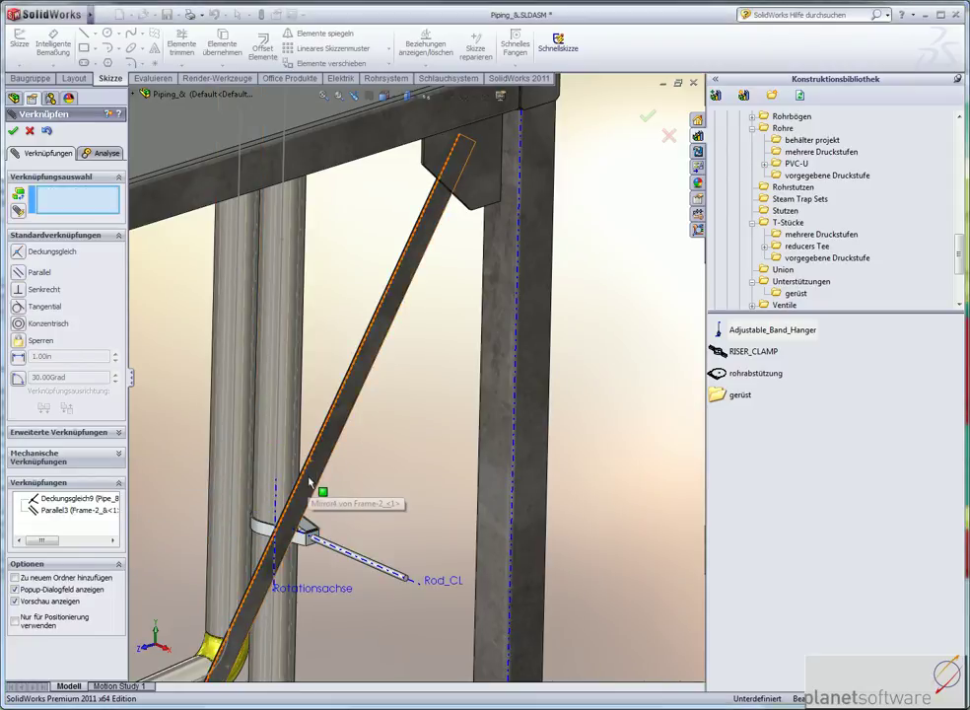
# Close the Mate tool and slide the hanger up the pipe near the top beam.
pyautogui.click(14, 132)
pyautogui.moveTo(303, 524)
pyautogui.mouseDown()
pyautogui.moveTo(316, 405)
pyautogui.moveTo(314, 183)
pyautogui.mouseUp()
pyautogui.click(471, 335)
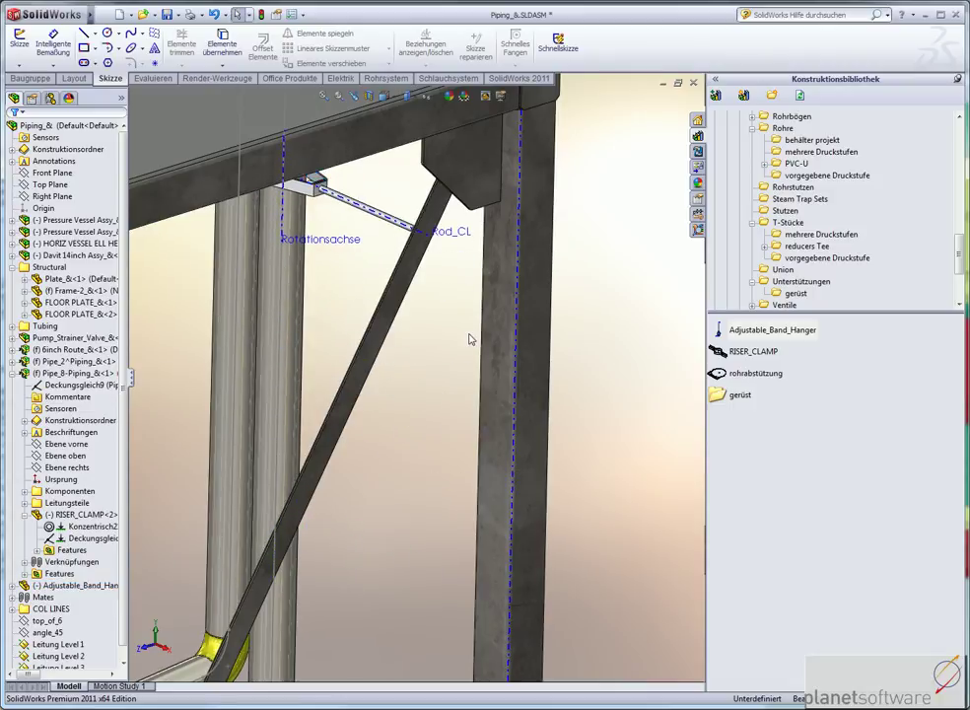
# Edit the rod's Extrude2, dragging Direction 2 out until the rod reaches the vertical frame beam.
pyautogui.click(404, 224)
pyautogui.click(436, 173)
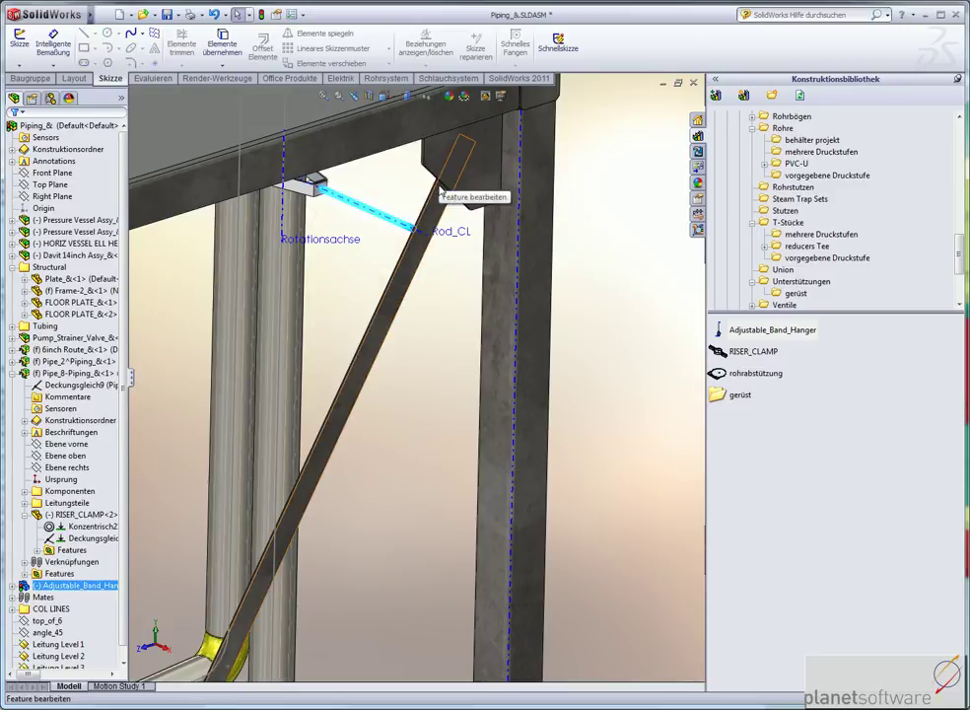
pyautogui.moveTo(421, 232); pyautogui.dragTo(495, 266)
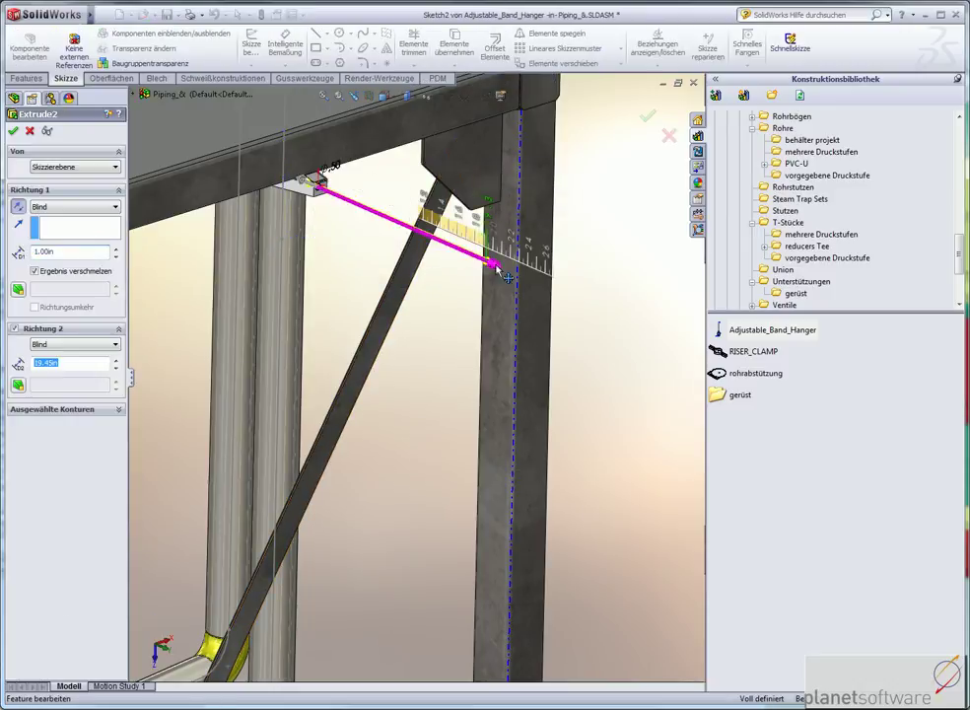
pyautogui.click(647, 116)
pyautogui.moveTo(362, 213); pyautogui.dragTo(372, 168)
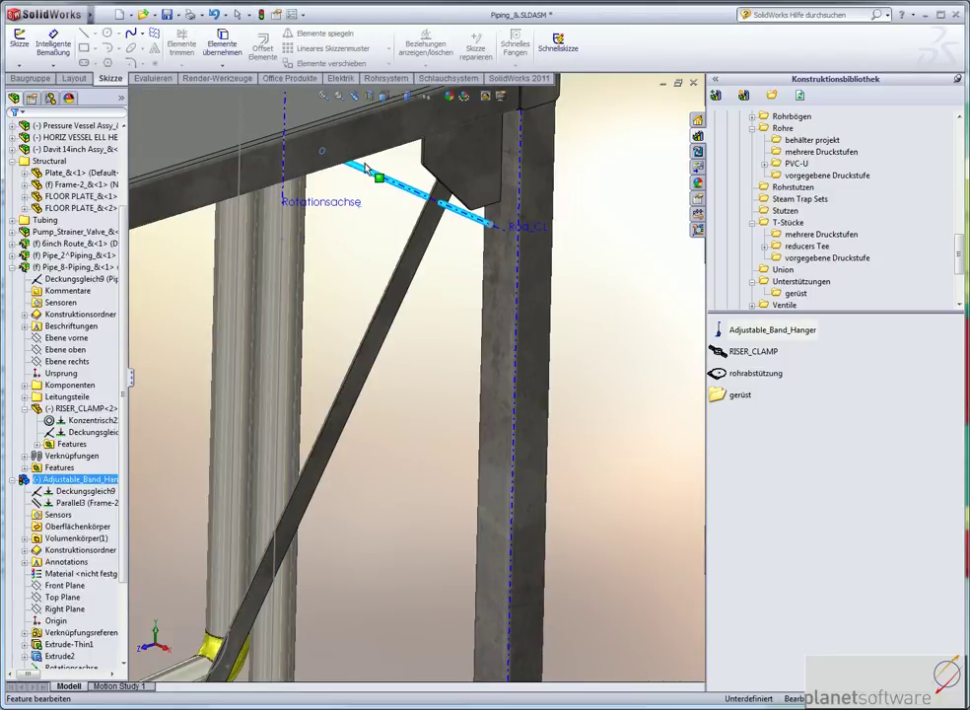
pyautogui.click(457, 302)
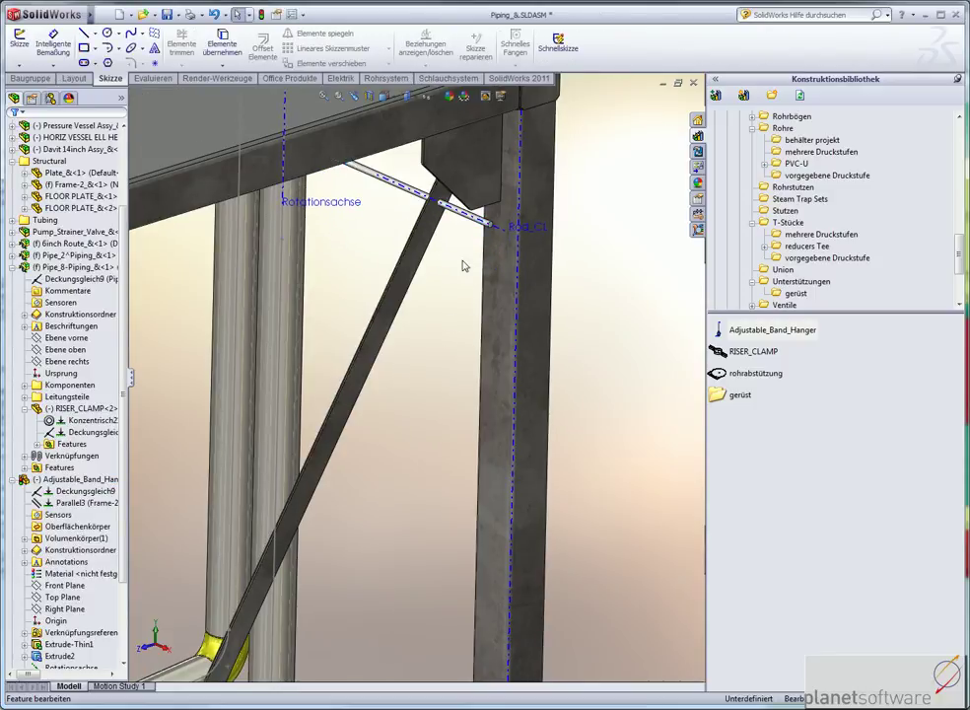
pyautogui.scroll(5, 461, 266)
pyautogui.scroll(2, 431, 329)
pyautogui.scroll(2, 431, 329)
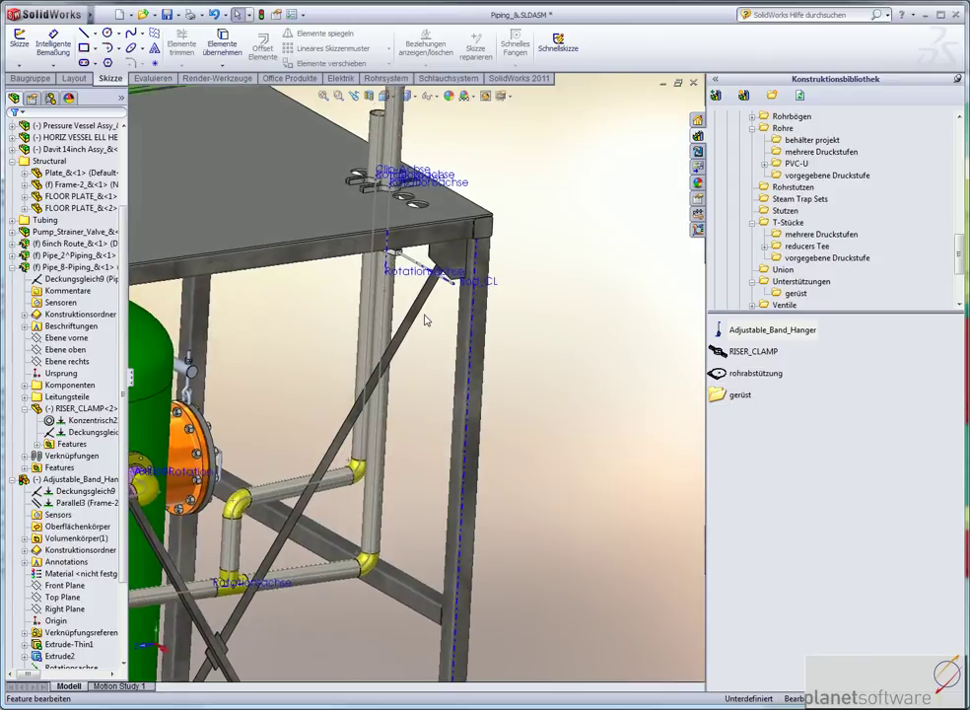
pyautogui.scroll(2, 434, 329)
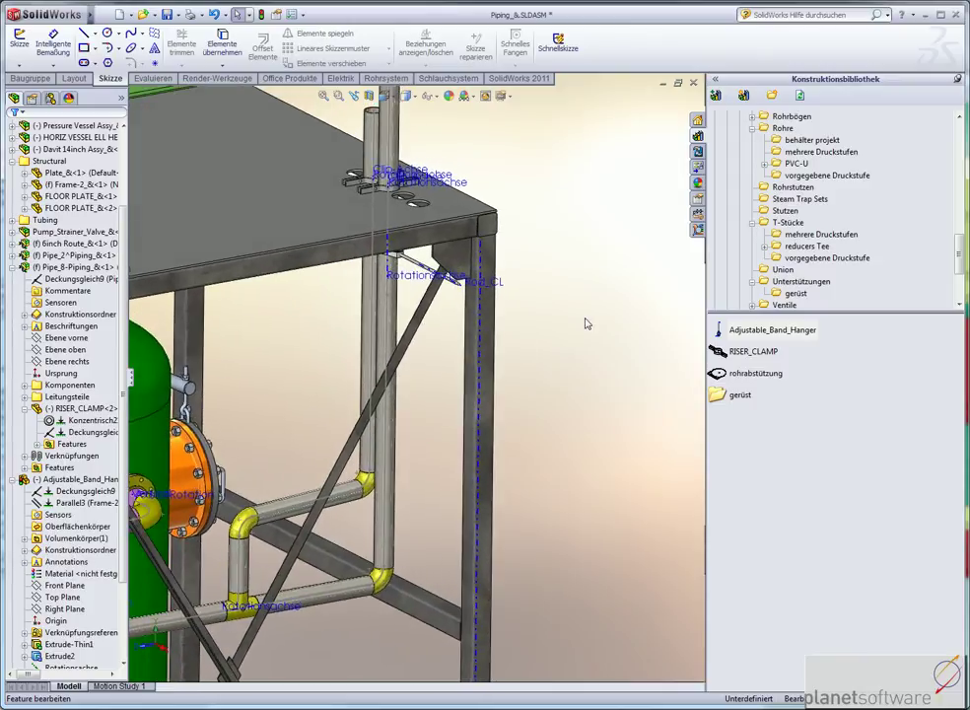
pyautogui.scroll(-3, 64, 394)
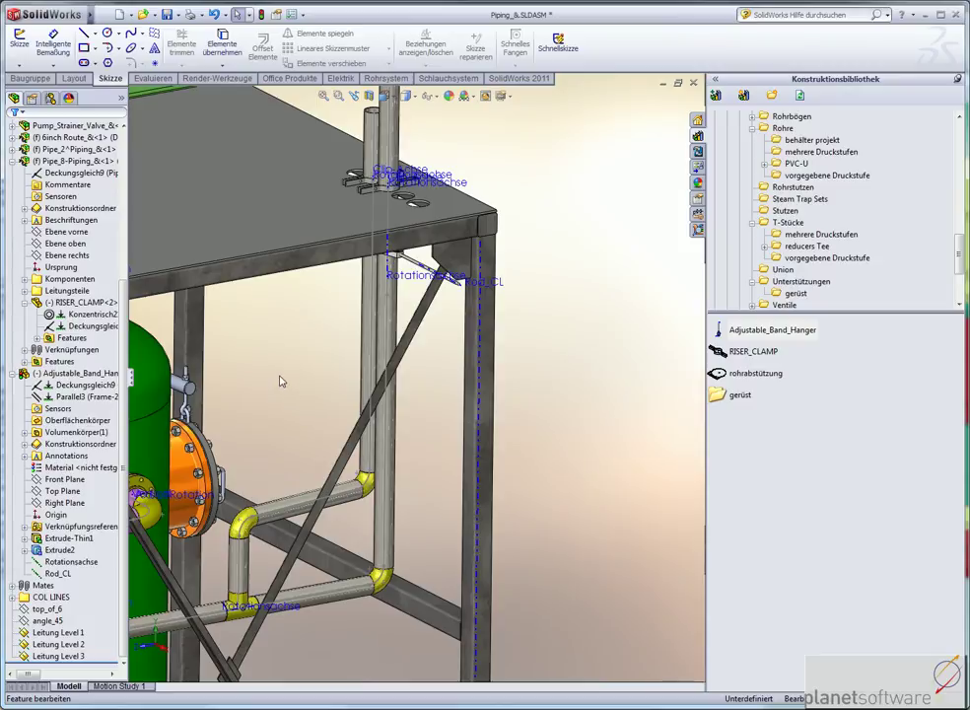
pyautogui.scroll(2, 289, 389)
pyautogui.scroll(2, 290, 389)
pyautogui.scroll(2, 289, 389)
pyautogui.moveTo(316, 335)
pyautogui.mouseDown(button='middle')
pyautogui.moveTo(396, 414)
pyautogui.moveTo(404, 409)
pyautogui.mouseUp(button='middle')
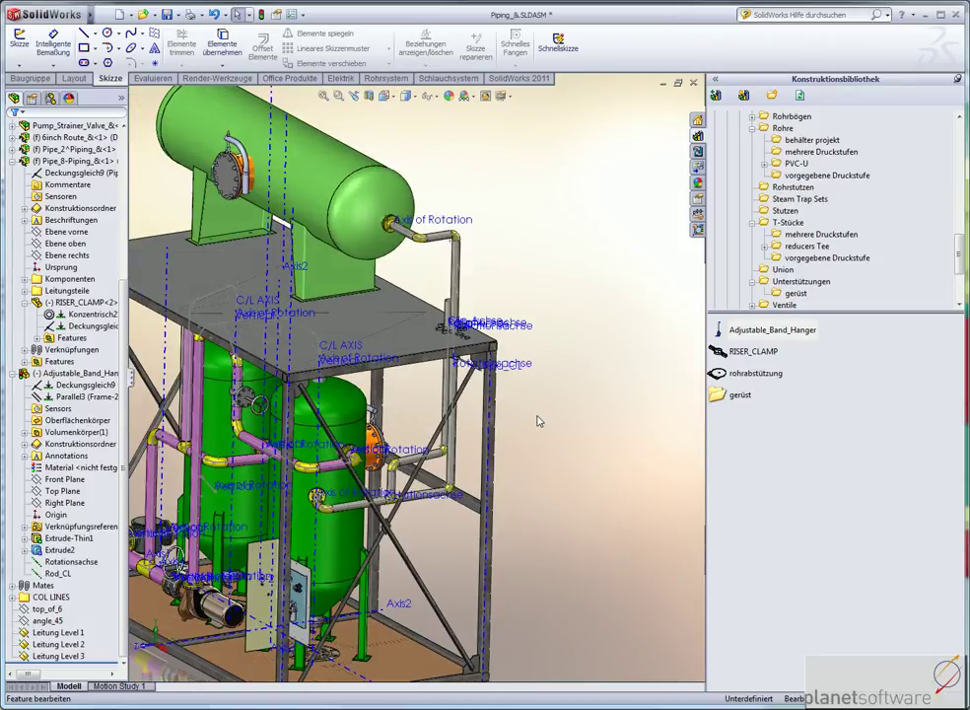